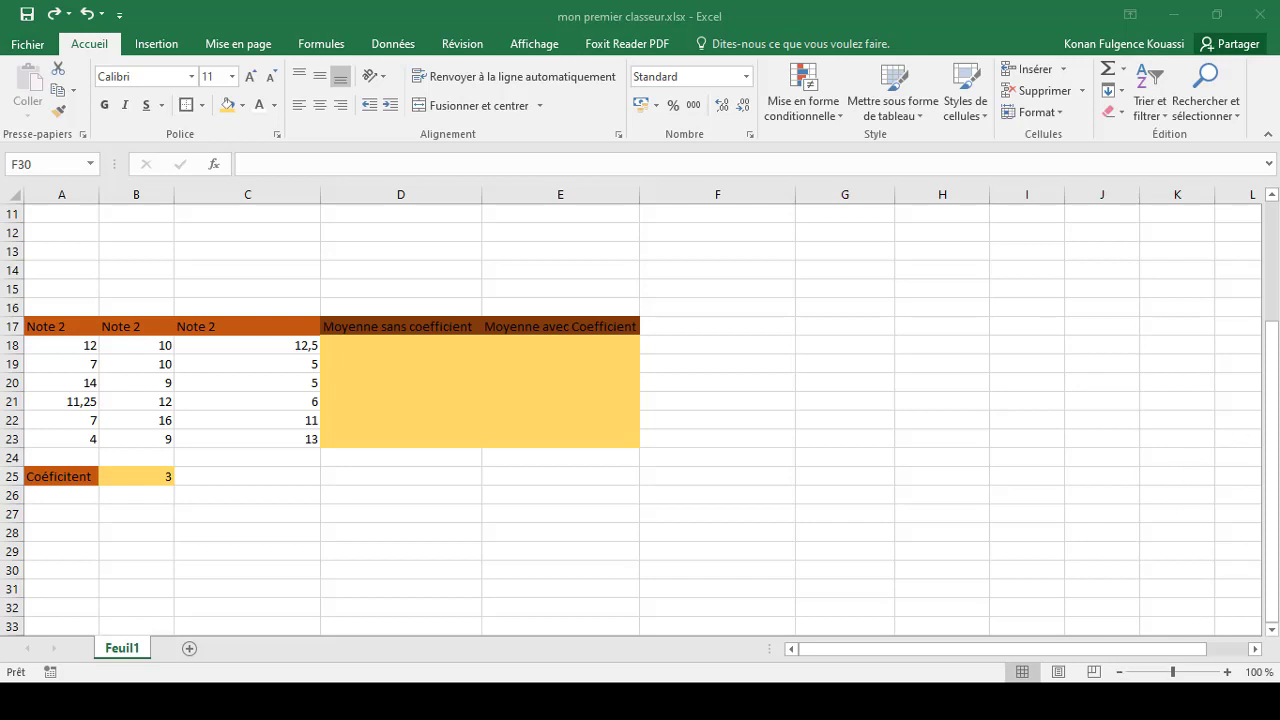
Open the first cell under the addition header, D3, for editing
{"action": "left_click", "coordinate": [1274, 408]}
{"action": "left_click", "coordinate": [1275, 249]}
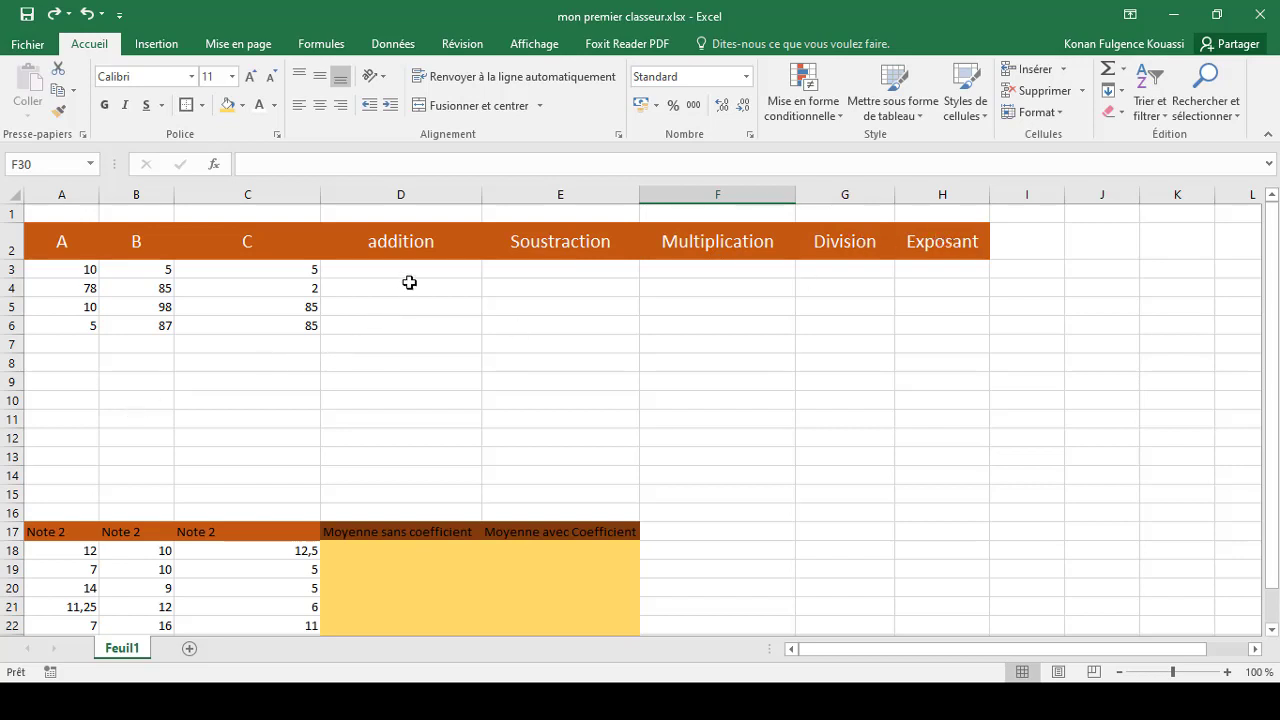
{"action": "left_click", "coordinate": [371, 270]}
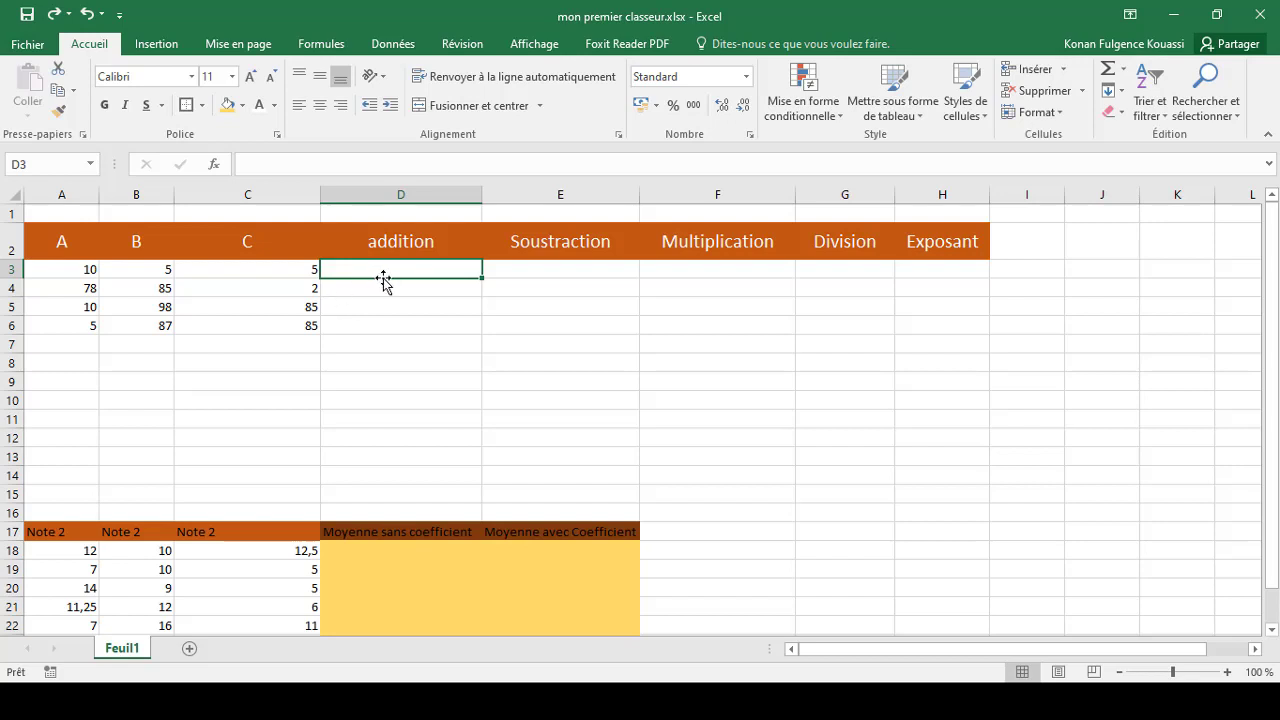
{"action": "left_click", "coordinate": [301, 163]}
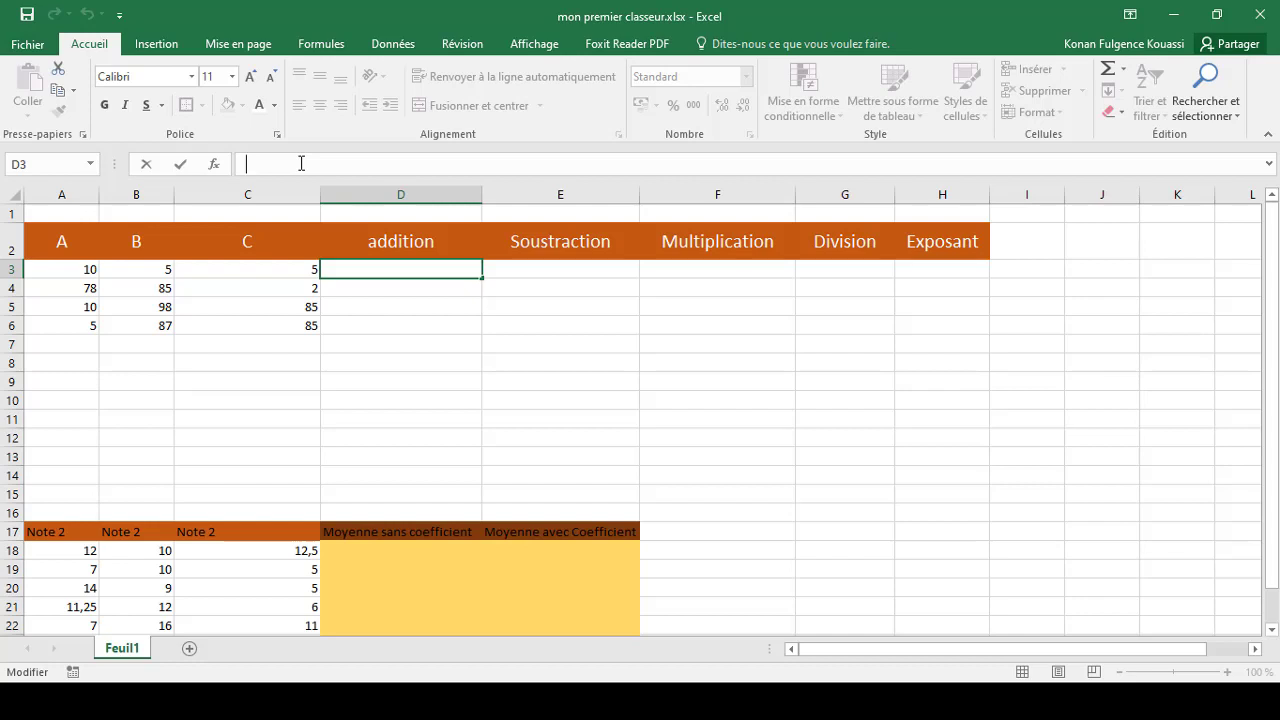
{"action": "type", "text": "hhuhur"}
{"action": "key", "text": "BackSpace"}
{"action": "key", "text": "BackSpace"}
{"action": "key", "text": "BackSpace"}
{"action": "key", "text": "BackSpace"}
{"action": "key", "text": "BackSpace"}
{"action": "key", "text": "BackSpace"}
Try adding A3, B3 and C3 with the formula =A3+B3+C3 in cell D3, and undo the entry
{"action": "type", "text": "="}
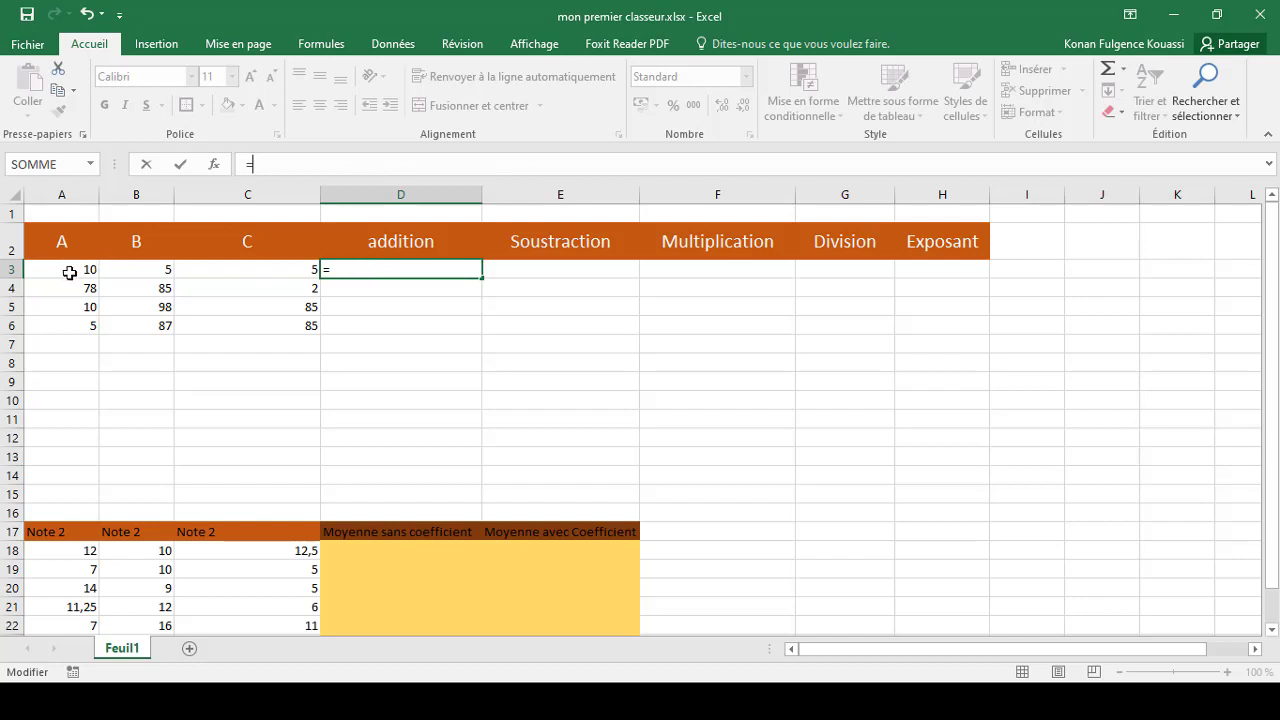
{"action": "left_click", "coordinate": [58, 271]}
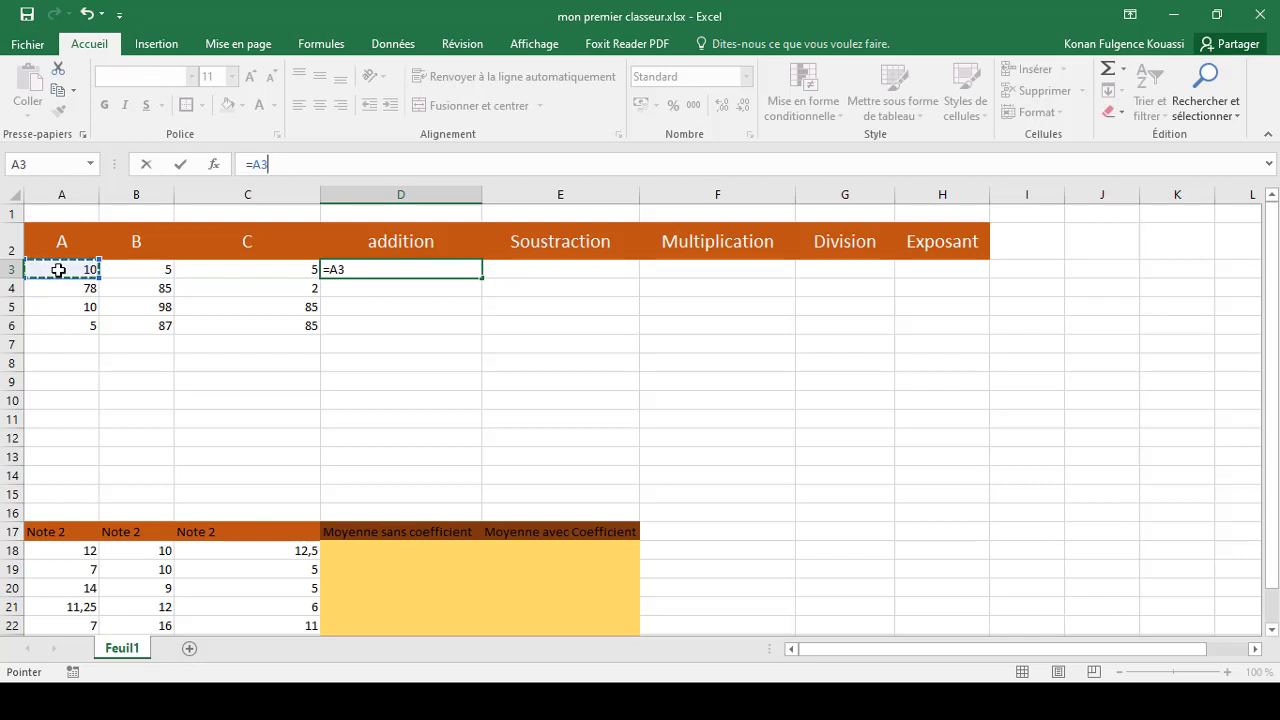
{"action": "type", "text": "+"}
{"action": "left_click", "coordinate": [132, 270]}
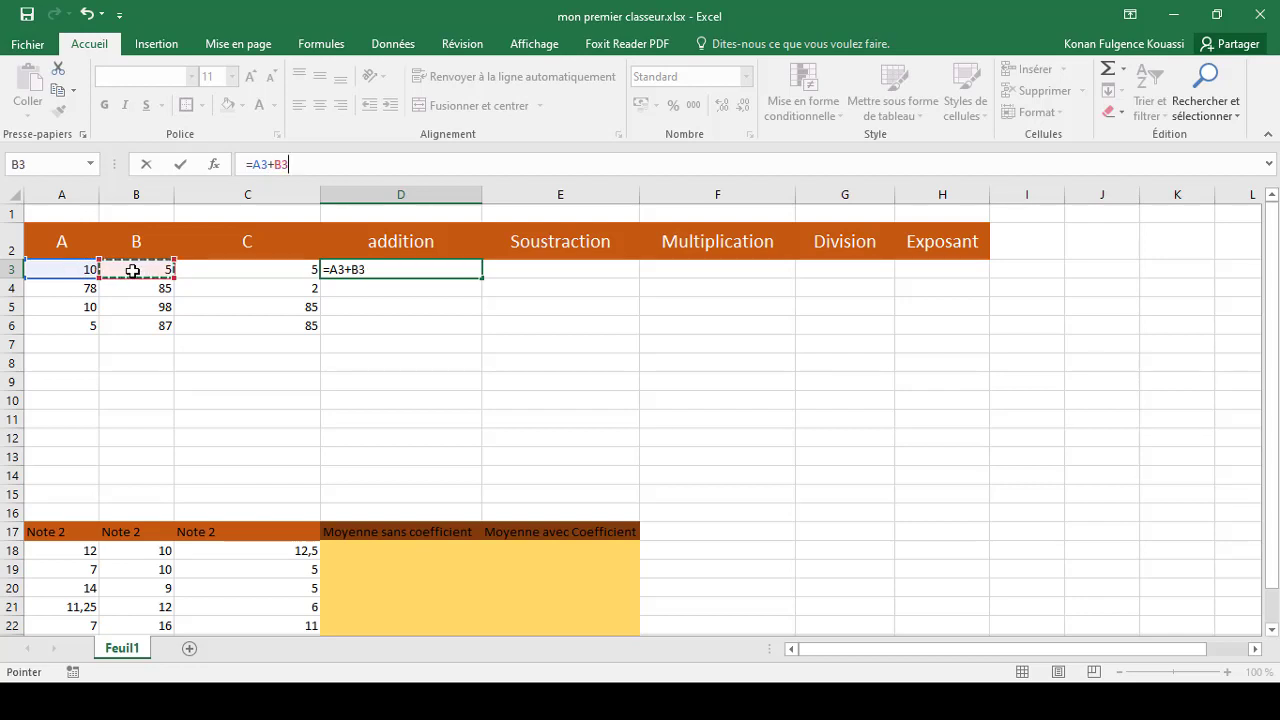
{"action": "type", "text": "+"}
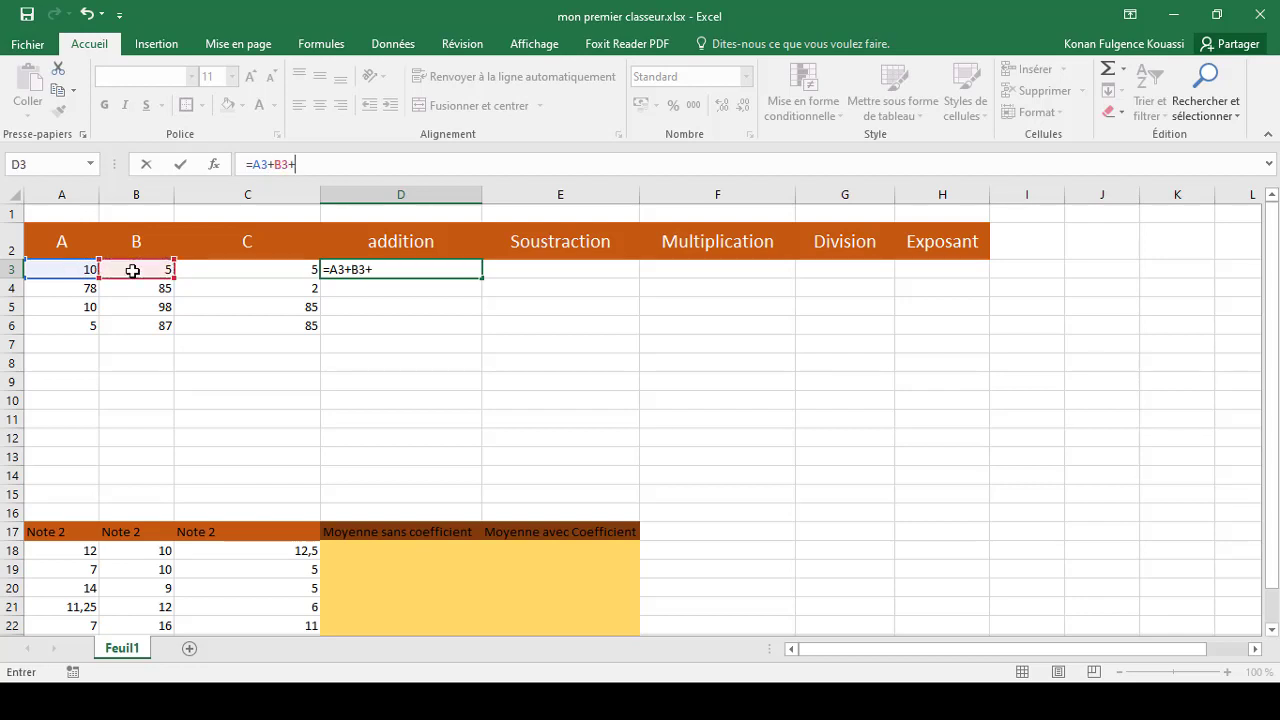
{"action": "left_click", "coordinate": [221, 271]}
{"action": "type", "text": "+"}
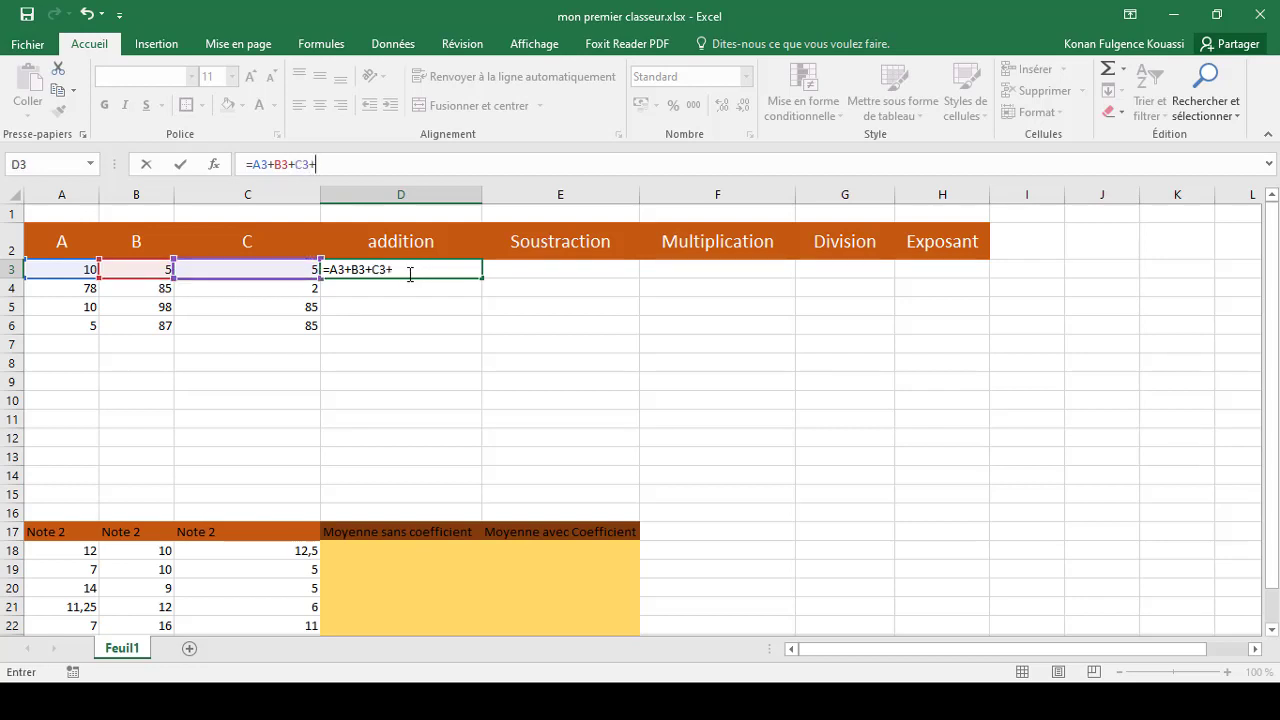
{"action": "key", "text": "BackSpace"}
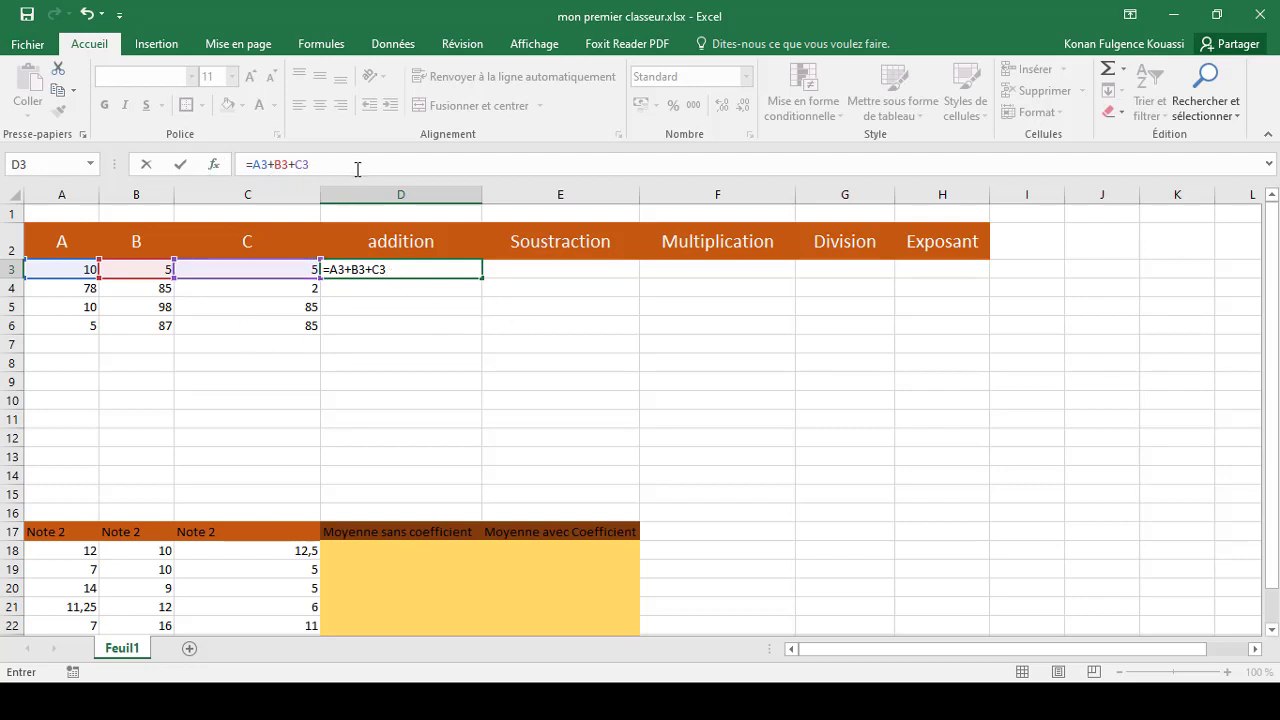
{"action": "left_click_drag", "start_coordinate": [314, 164], "coordinate": [252, 164]}
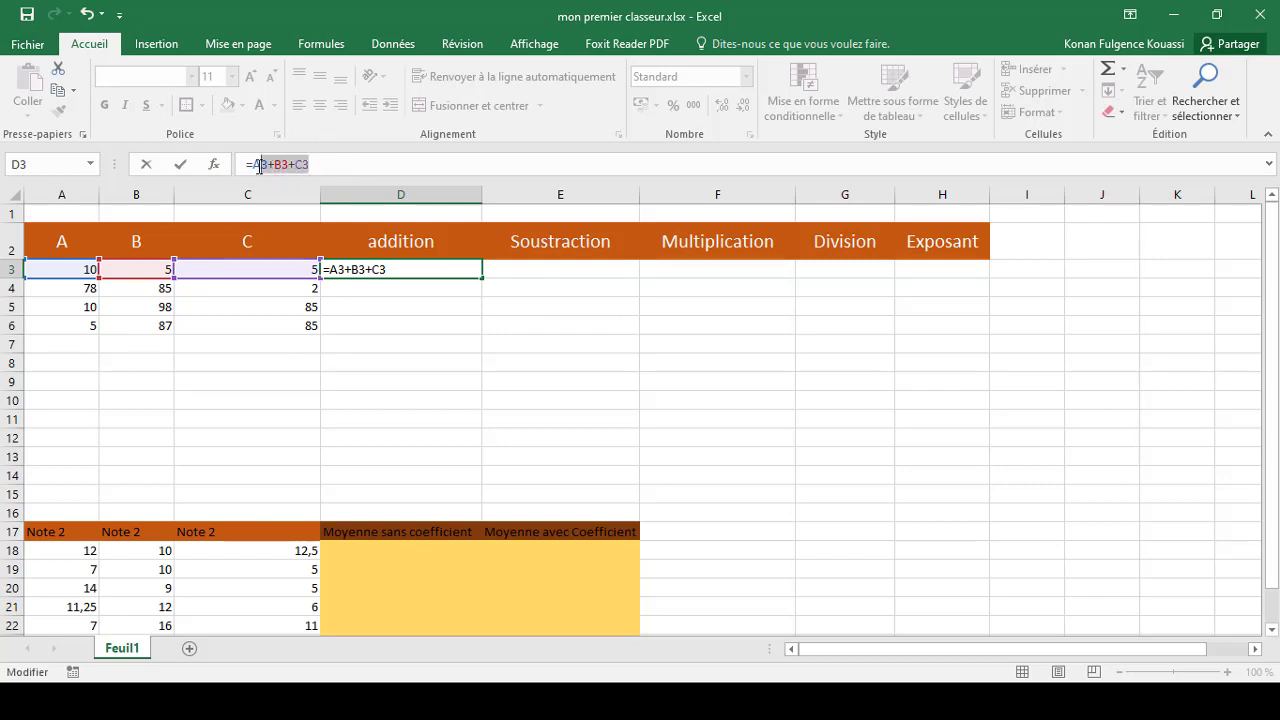
{"action": "left_click", "coordinate": [341, 159]}
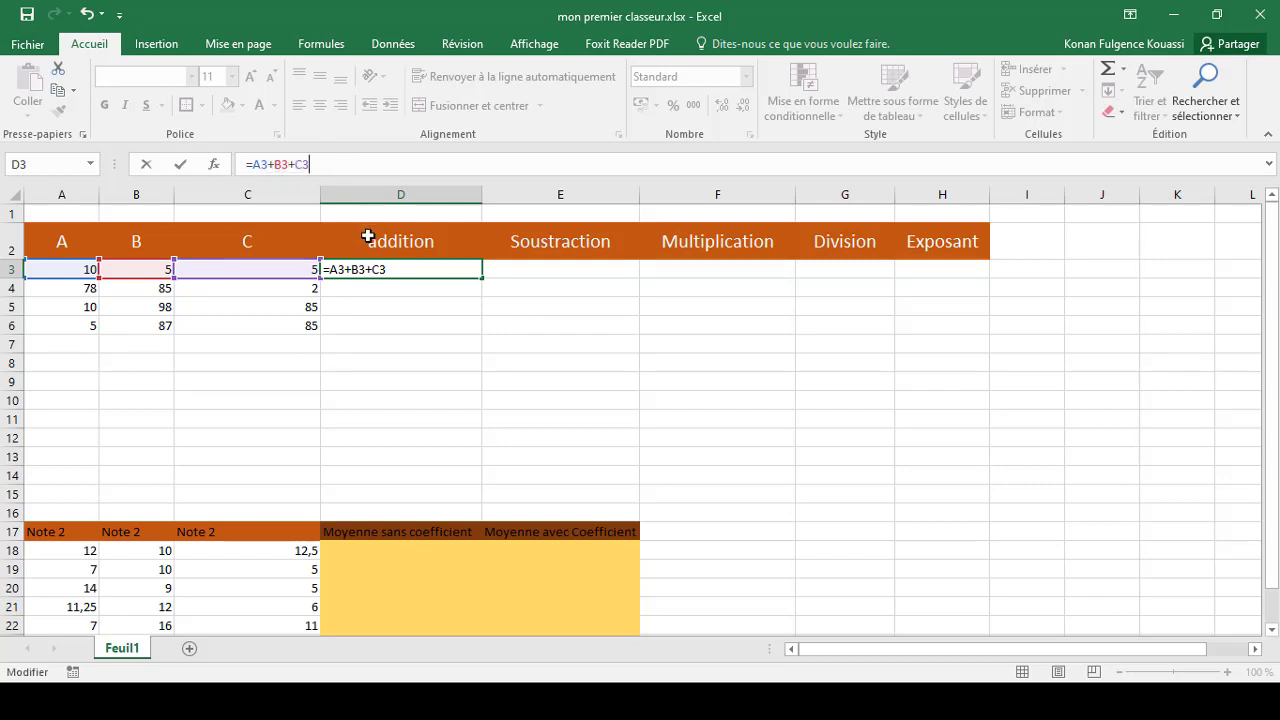
{"action": "double_click", "coordinate": [401, 268]}
{"action": "key", "text": "Return"}
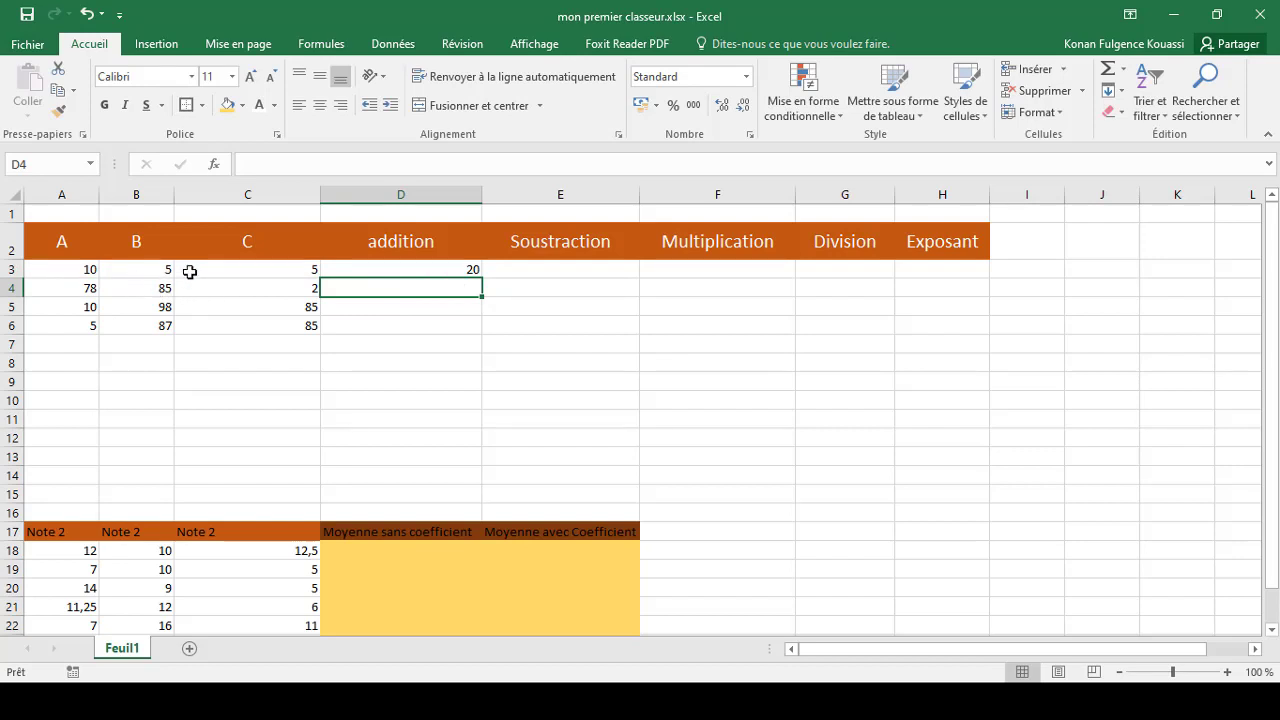
{"action": "left_click", "coordinate": [451, 264]}
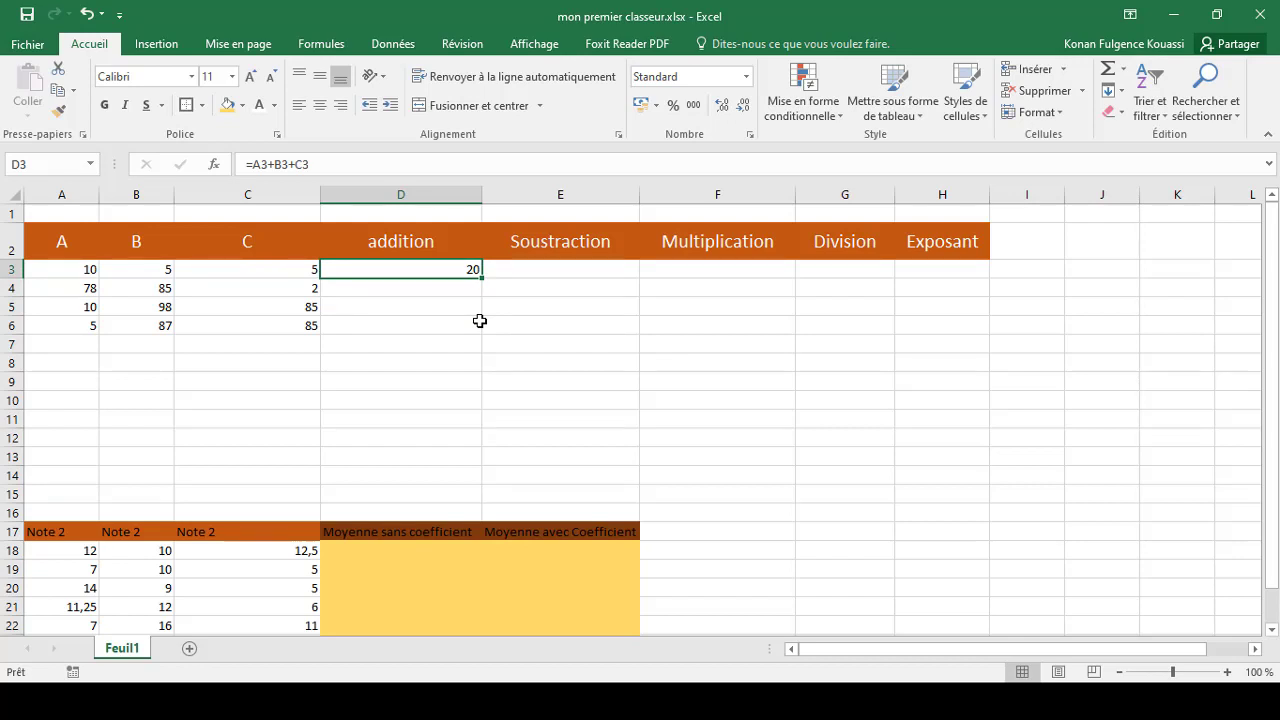
{"action": "key", "text": "ctrl+z"}
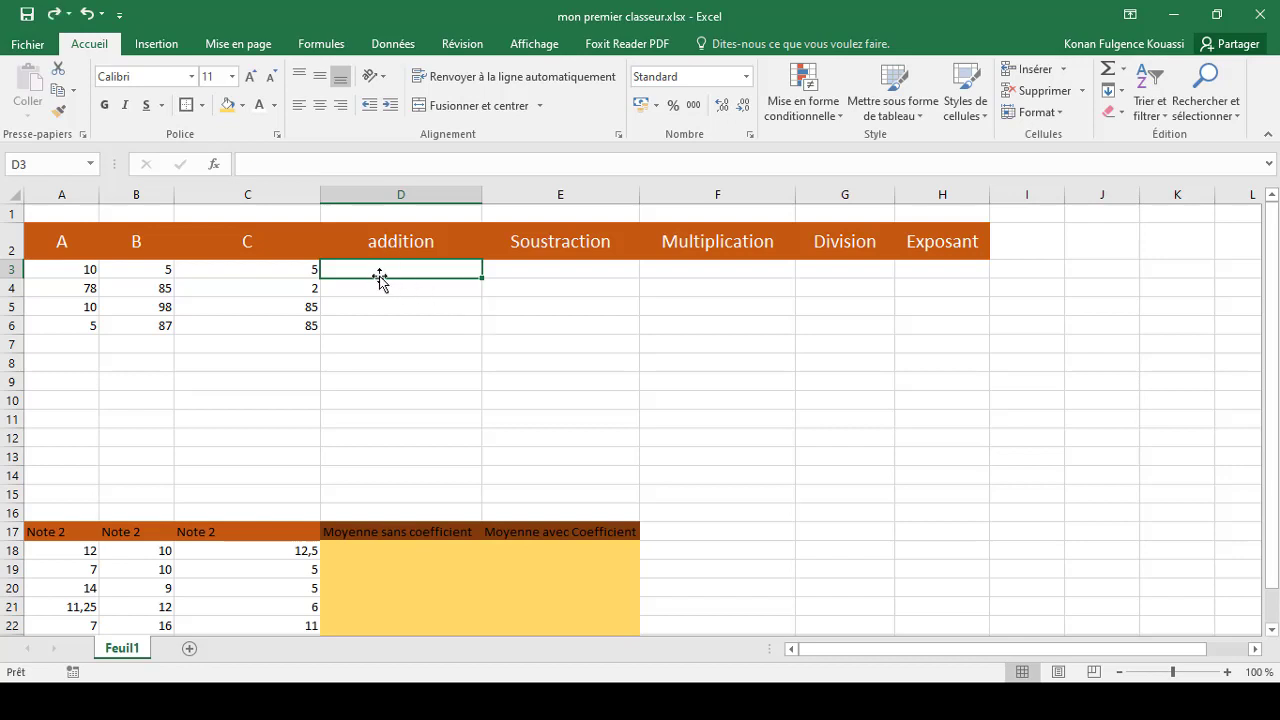
Enter the formula =A3+B3+C3 in cell D3 of the addition column
{"action": "left_click", "coordinate": [275, 166]}
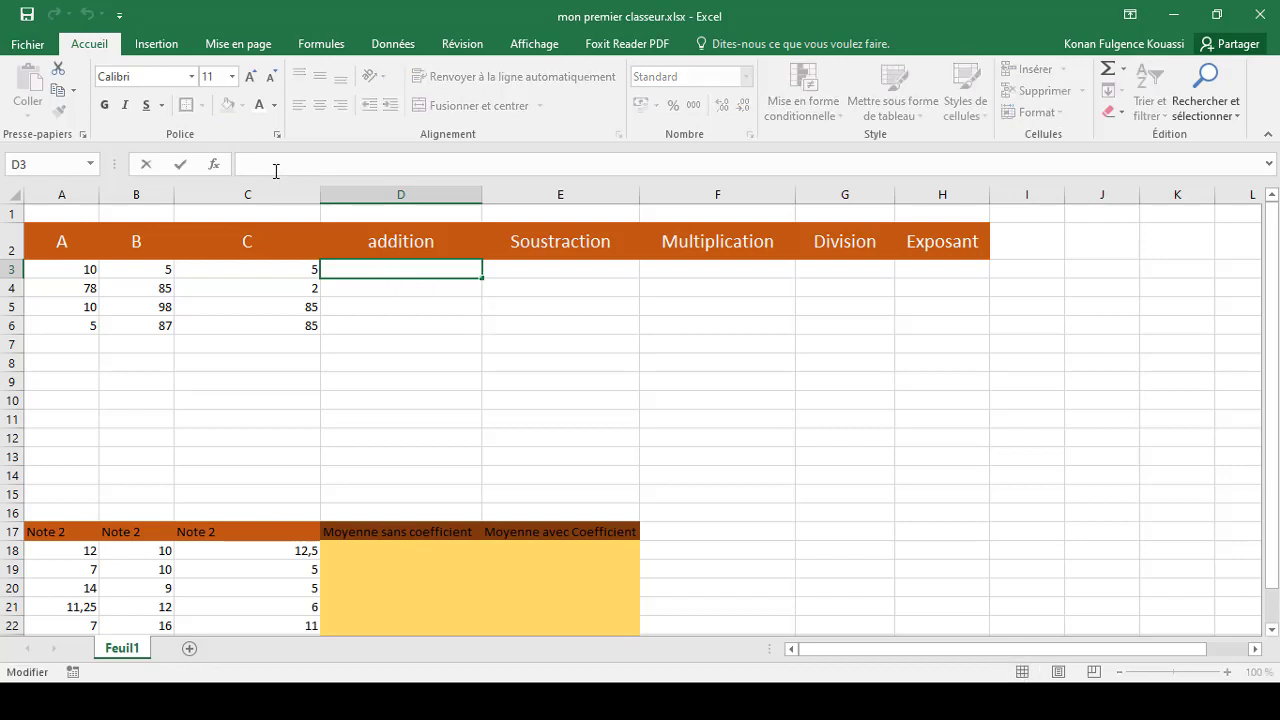
{"action": "type", "text": "="}
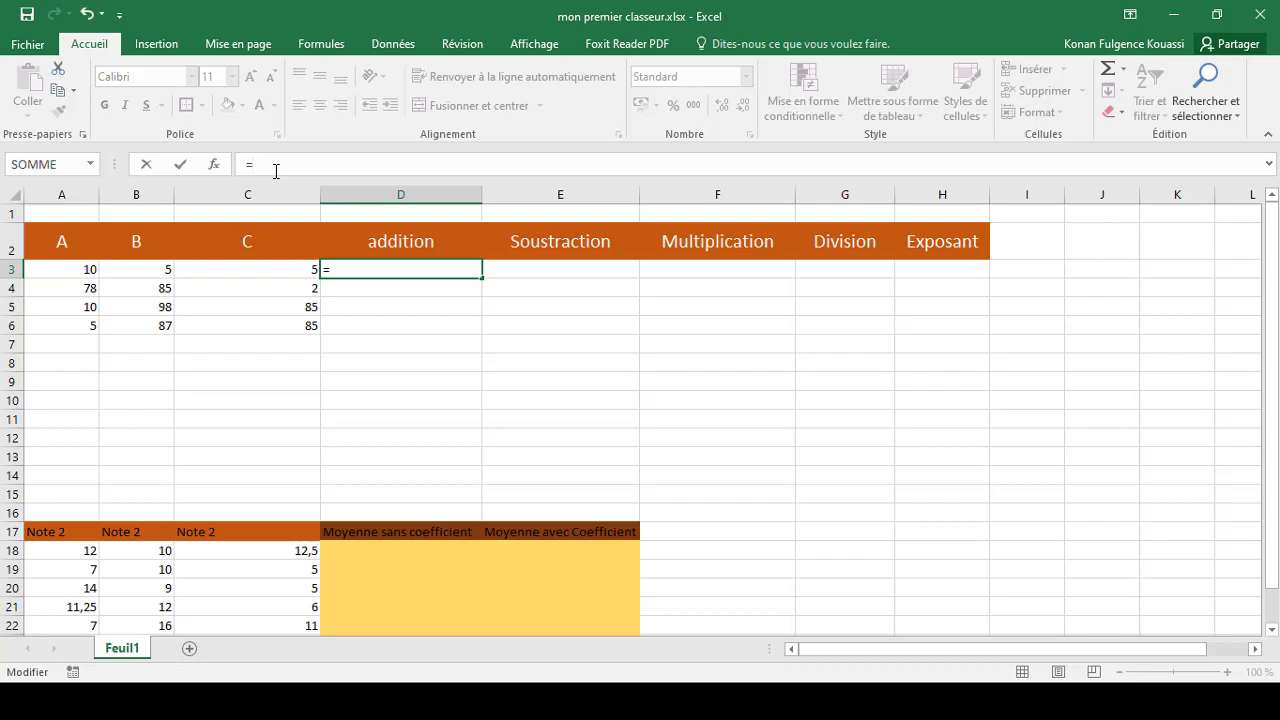
{"action": "type", "text": "A"}
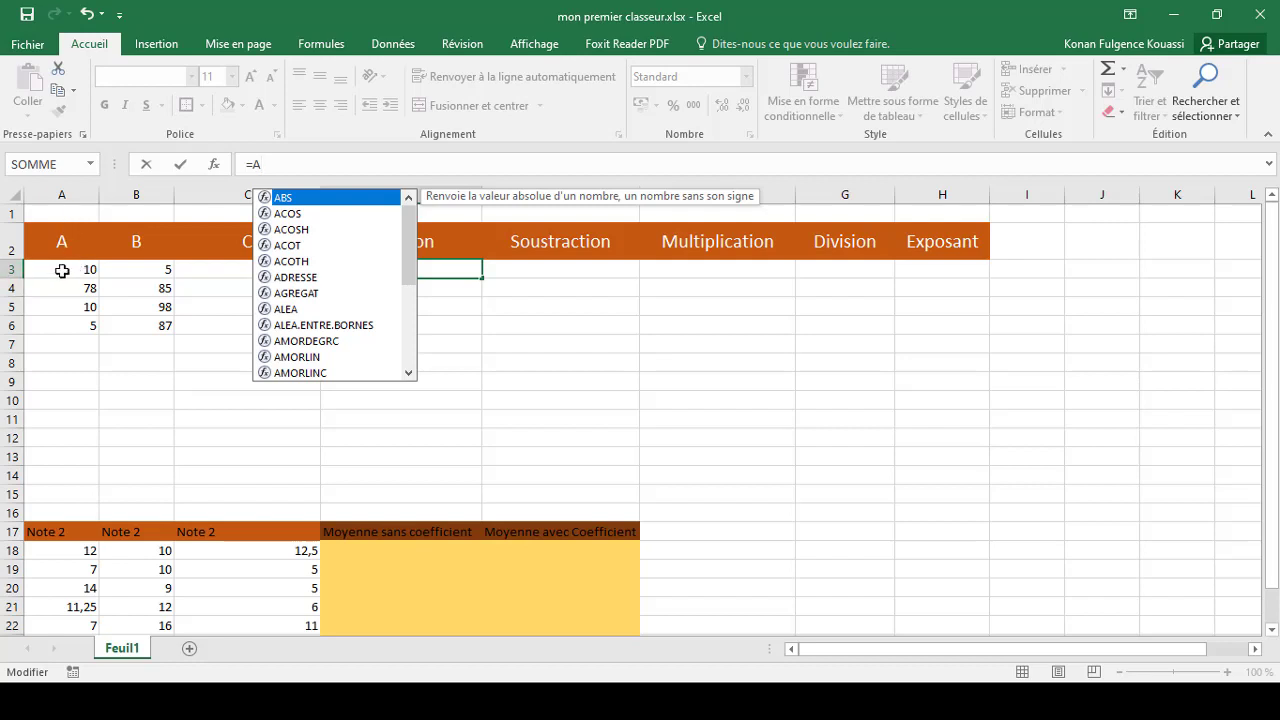
{"action": "type", "text": "3"}
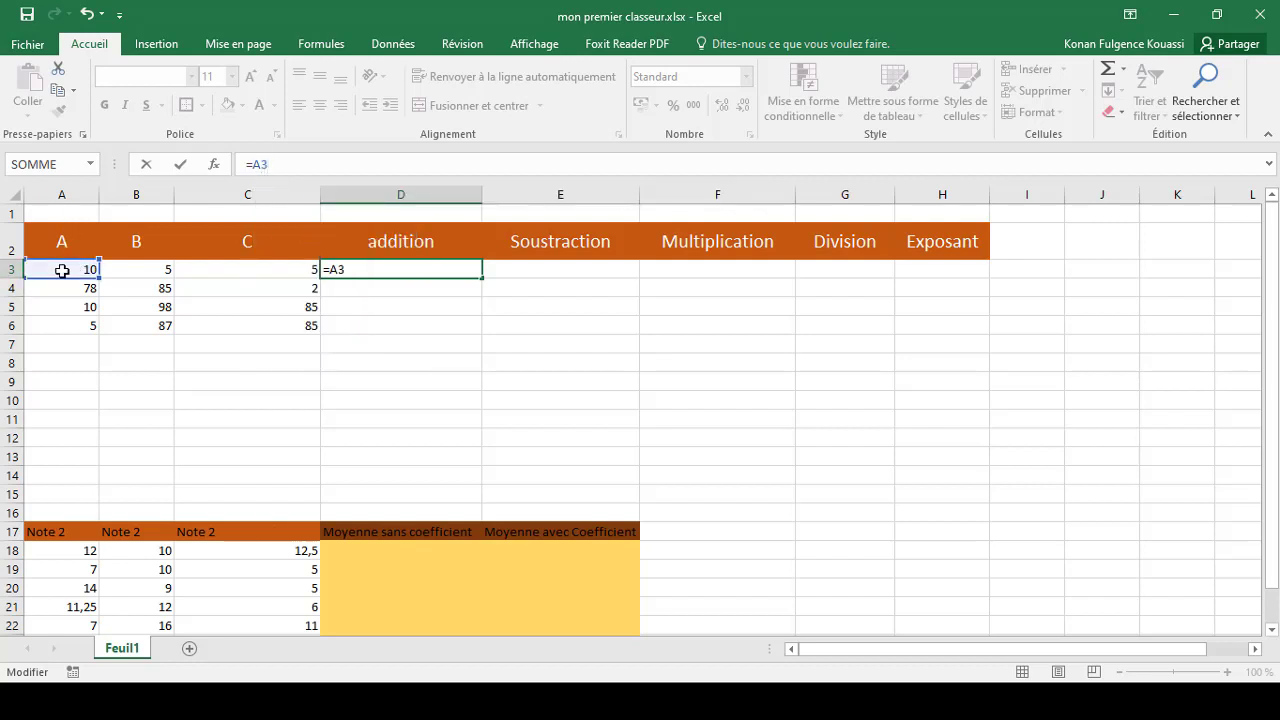
{"action": "type", "text": "+B3"}
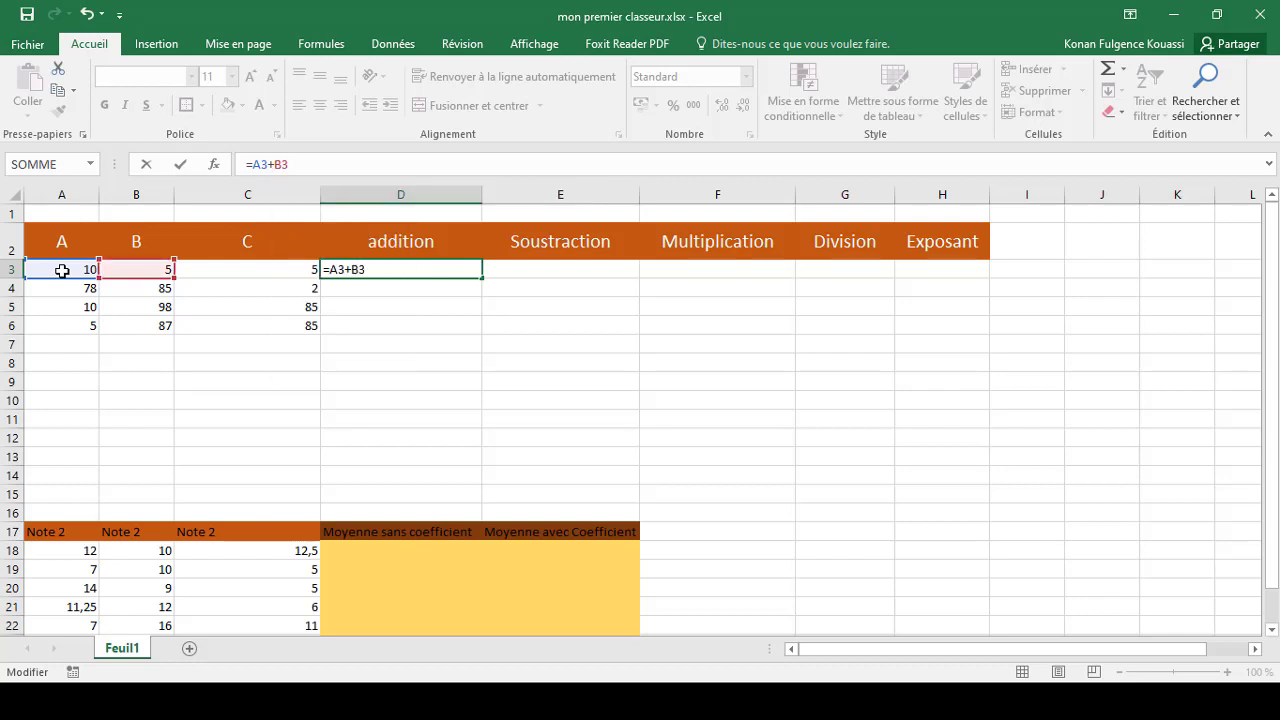
{"action": "type", "text": "+C3"}
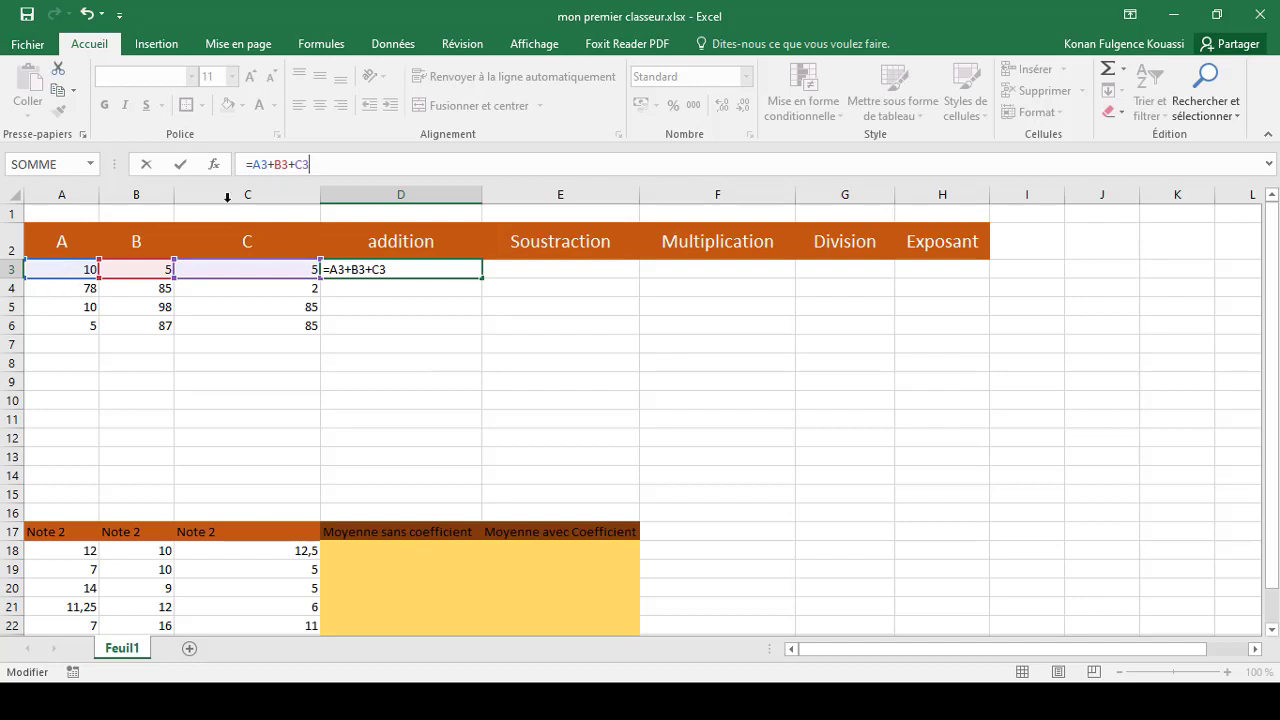
{"action": "left_click", "coordinate": [438, 270]}
{"action": "key", "text": "Return"}
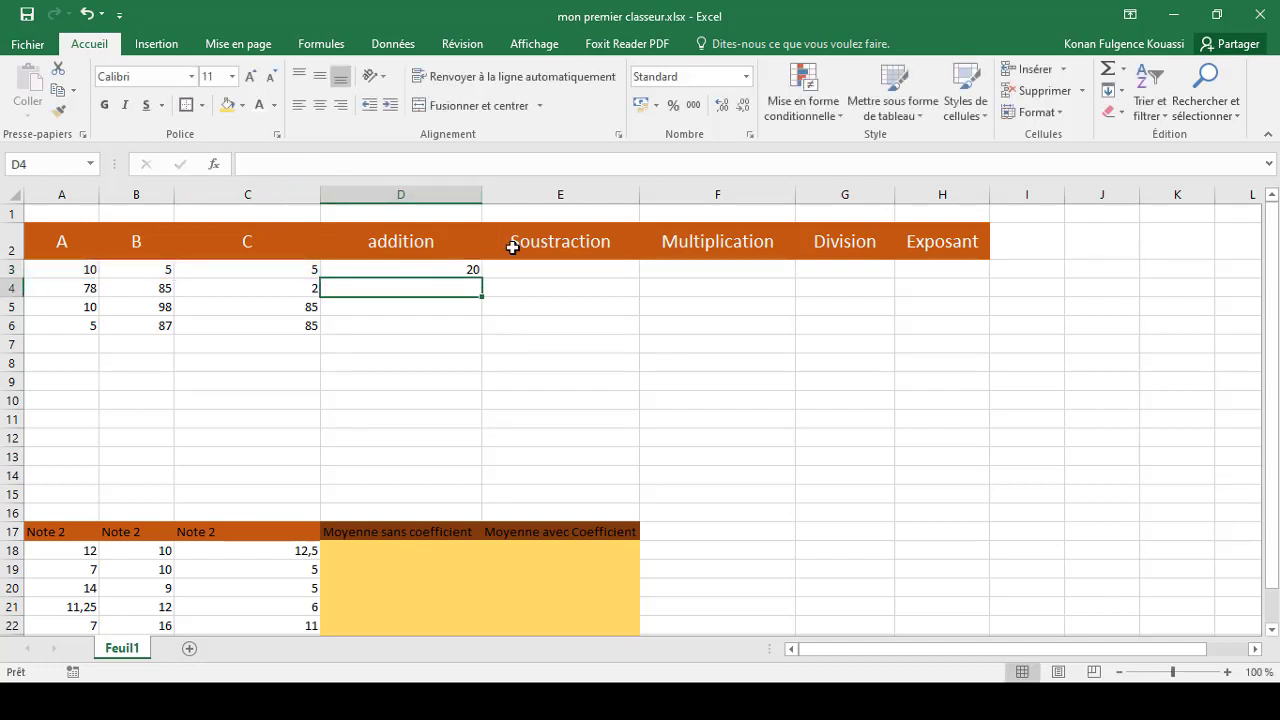
Fill the addition formula from D3 down to D6
{"action": "left_click", "coordinate": [450, 325]}
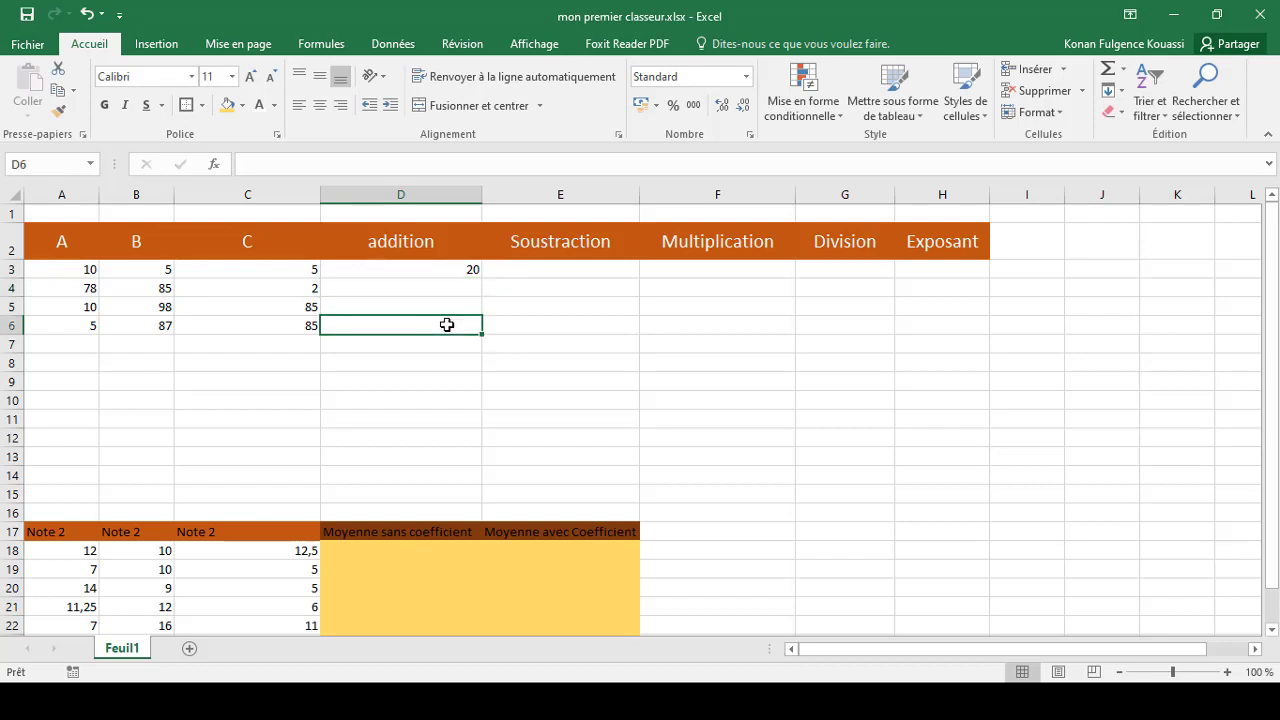
{"action": "left_click", "coordinate": [433, 270]}
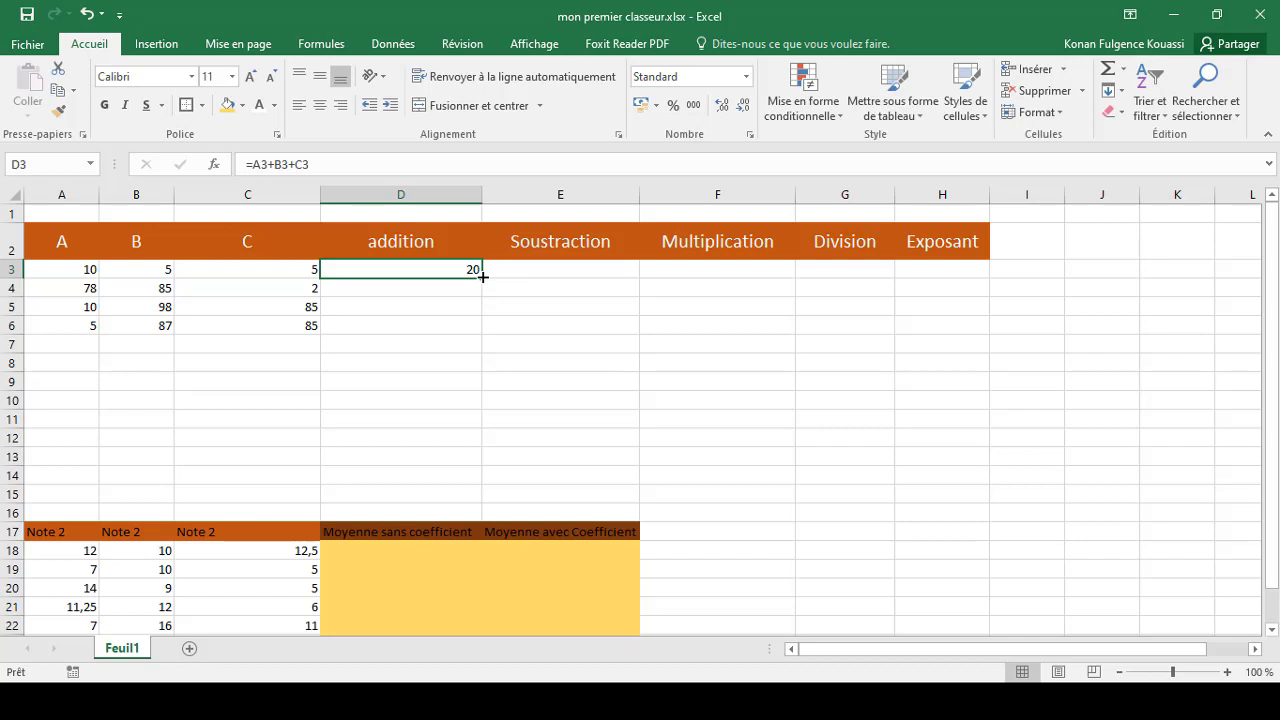
{"action": "left_click_drag", "start_coordinate": [482, 277], "coordinate": [490, 329]}
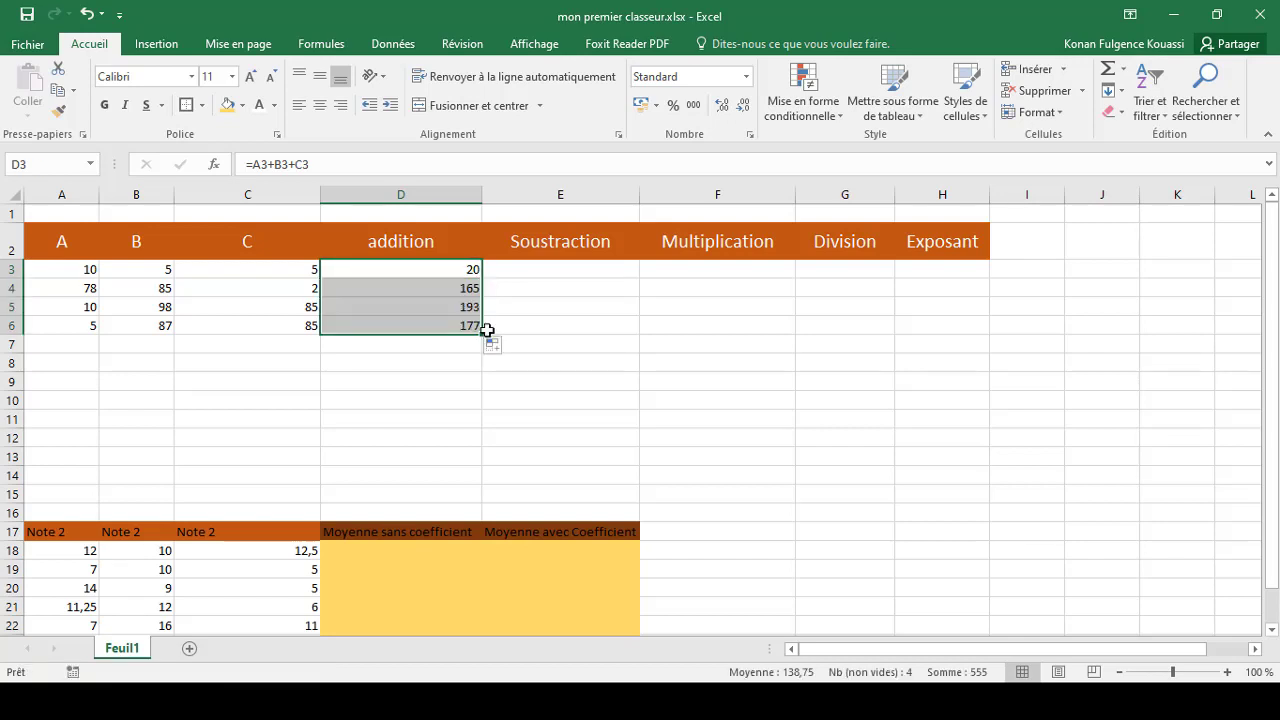
Enter the formula =A3-B3-C3 in cell E3 of the Soustraction column
{"action": "left_click", "coordinate": [549, 268]}
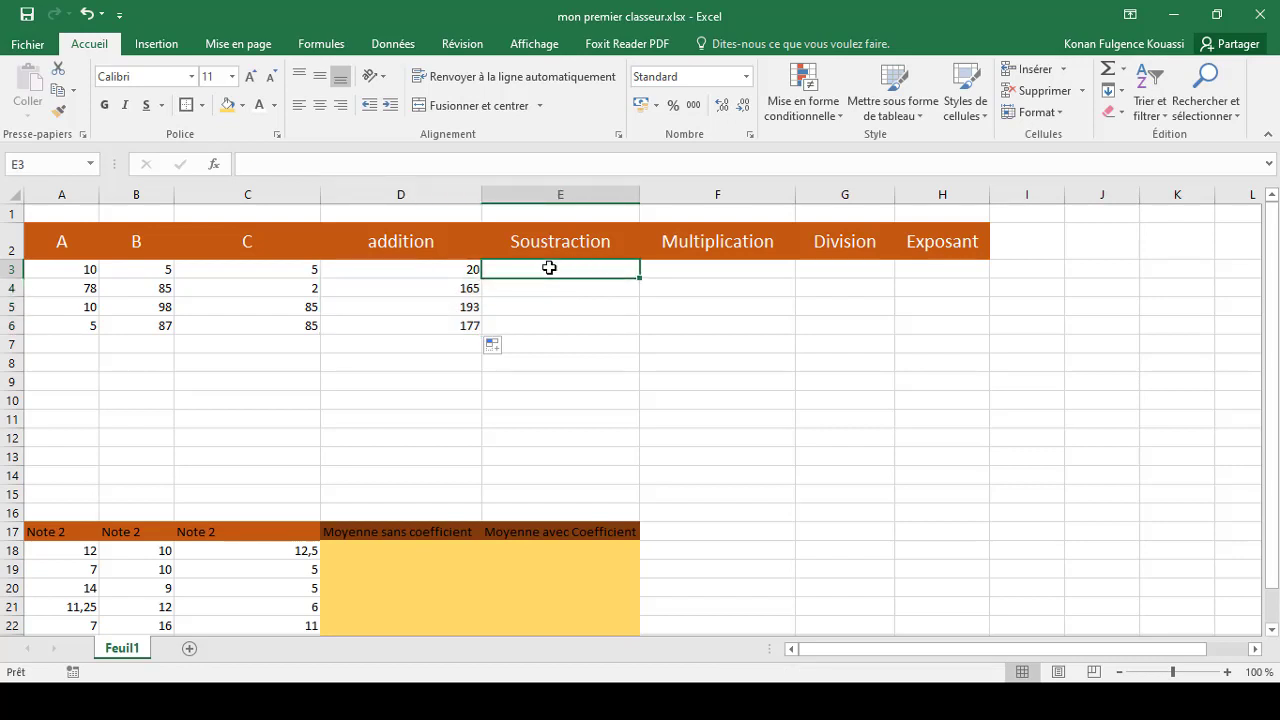
{"action": "type", "text": "="}
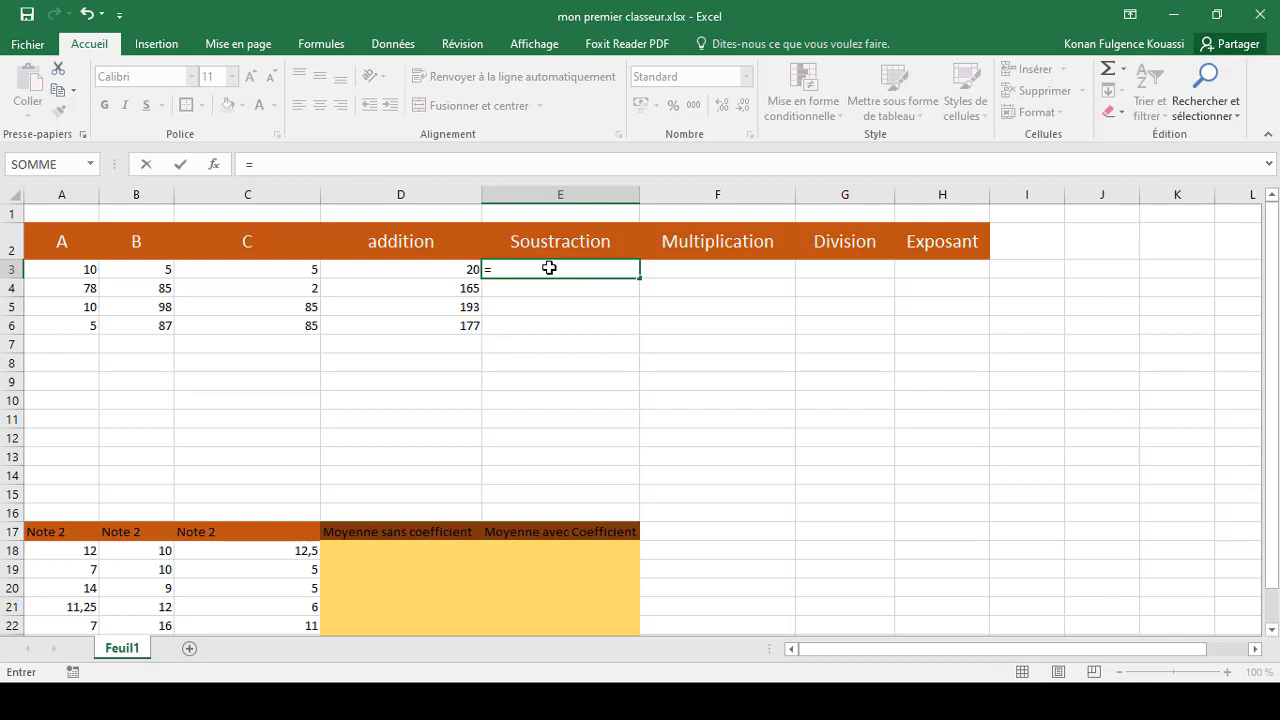
{"action": "type", "text": "A3"}
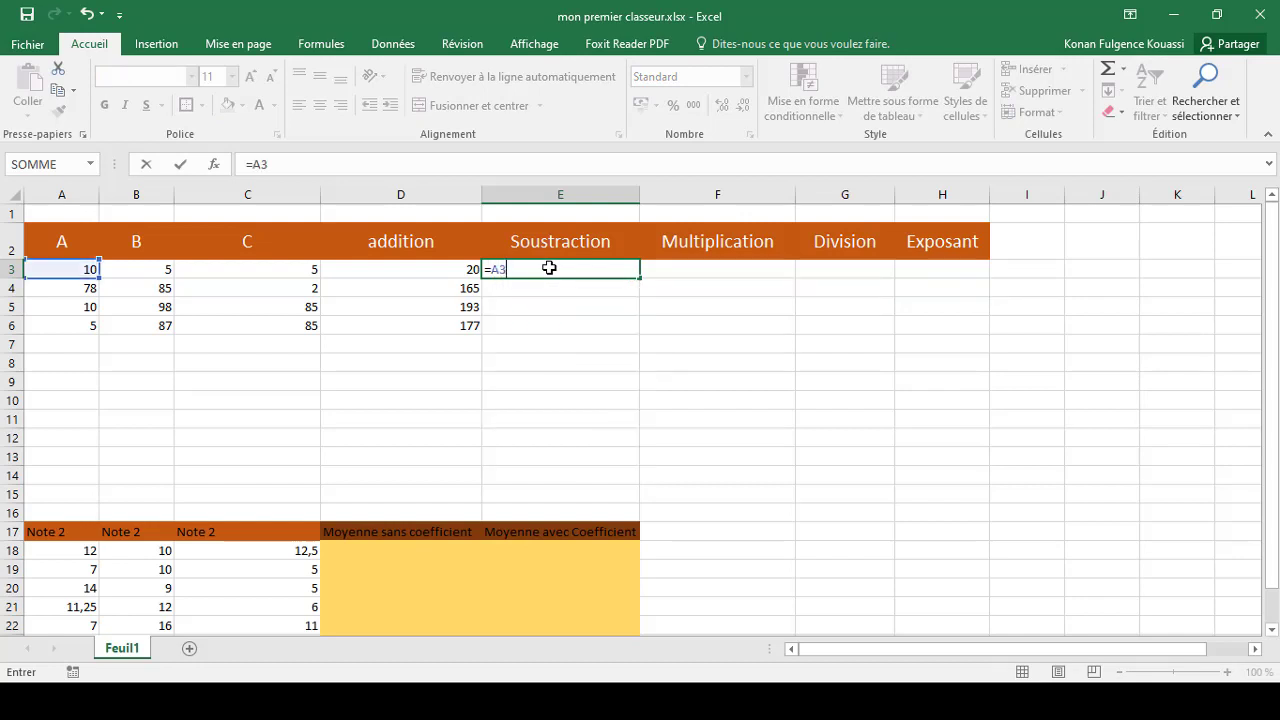
{"action": "type", "text": "-B3"}
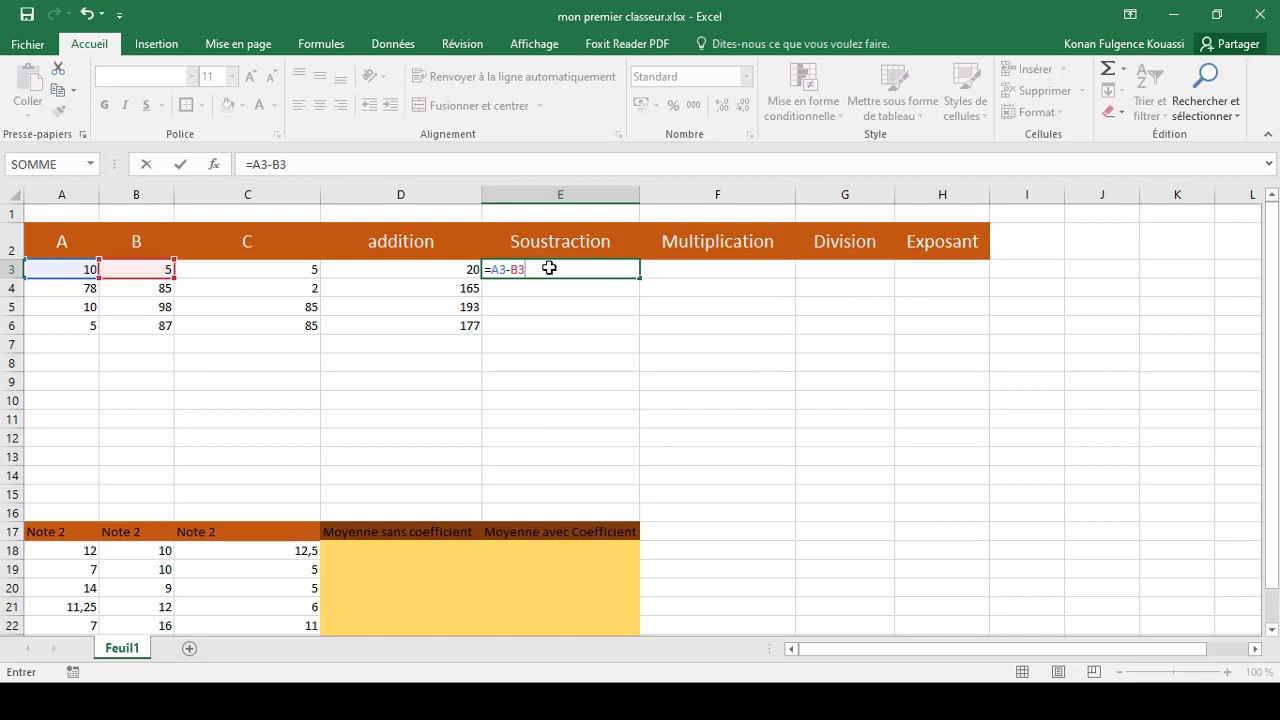
{"action": "type", "text": "-"}
{"action": "type", "text": "C3"}
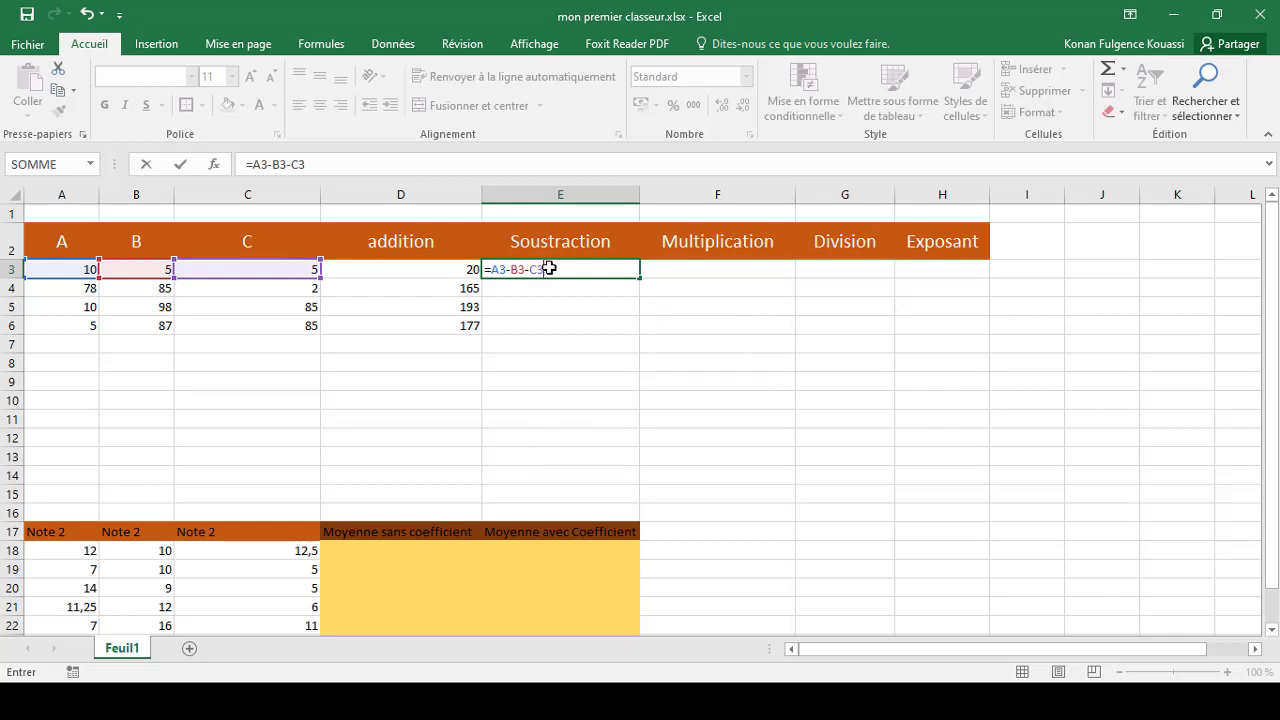
{"action": "key", "text": "Return"}
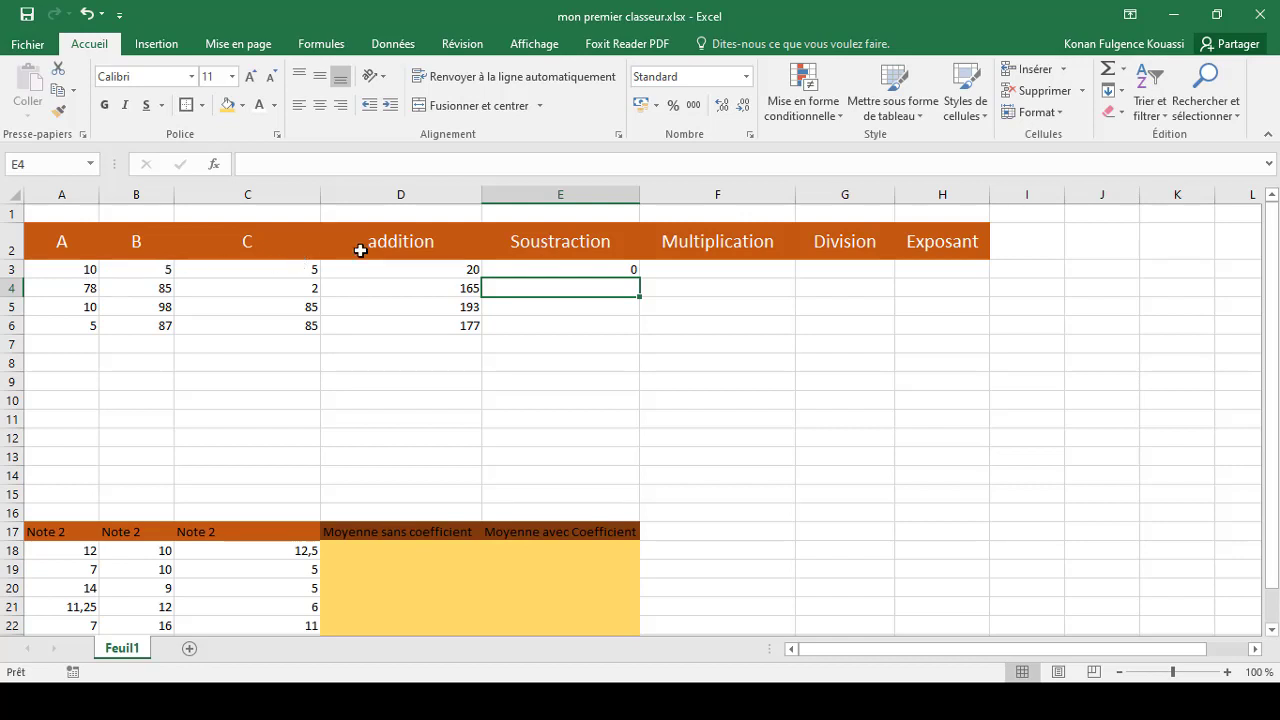
Fill the subtraction formula from E3 down to E6, and undo both the fill and the E3 formula
{"action": "left_click", "coordinate": [621, 270]}
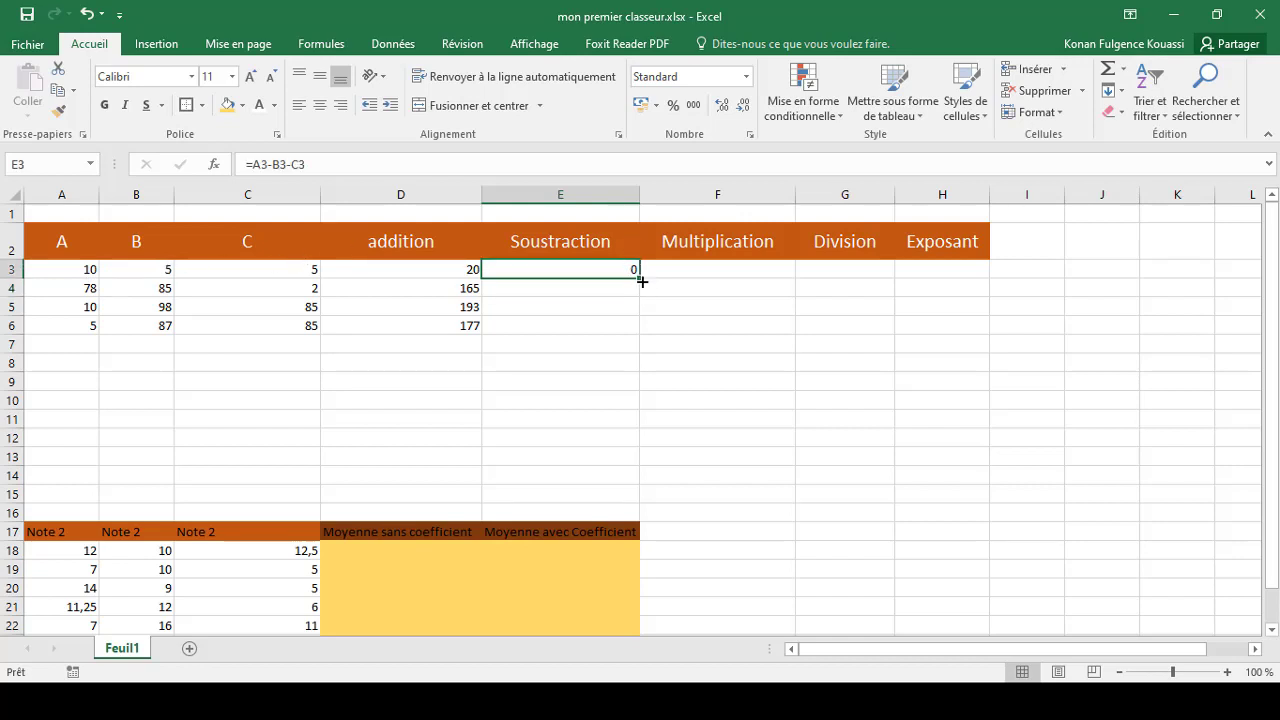
{"action": "left_click_drag", "start_coordinate": [638, 275], "coordinate": [638, 329]}
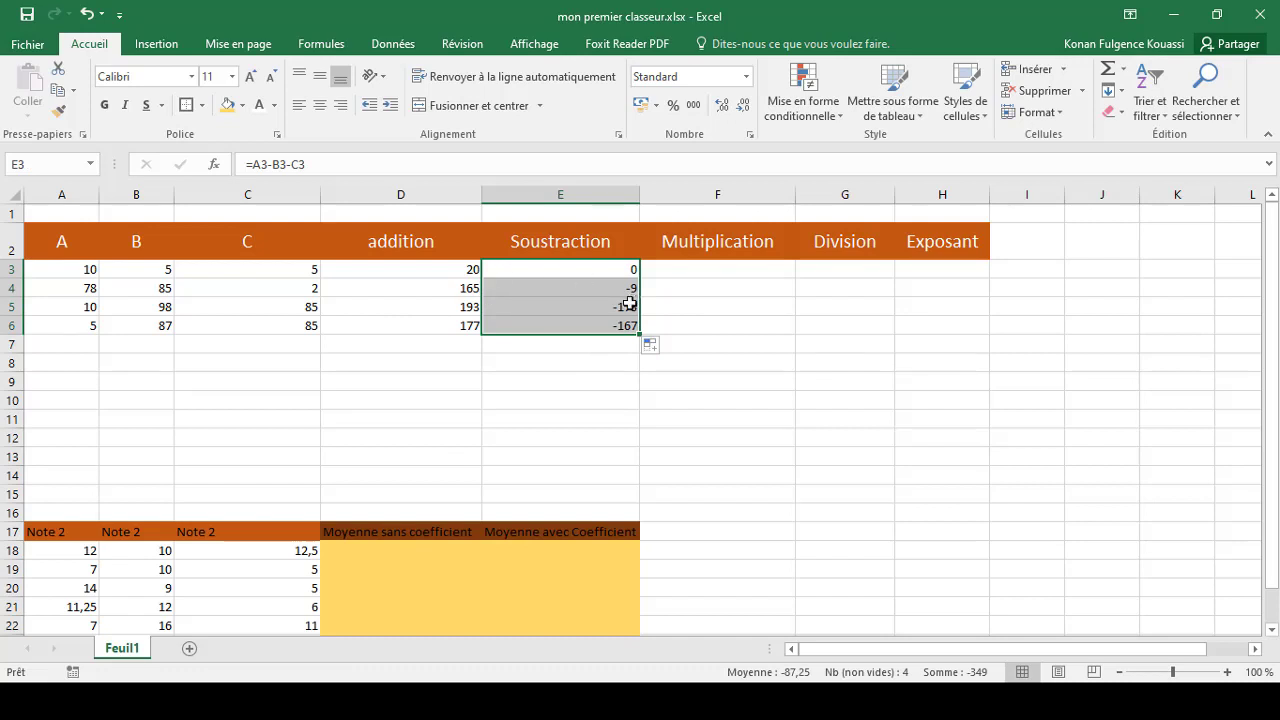
{"action": "key", "text": "ctrl+z"}
{"action": "key", "text": "ctrl+z"}
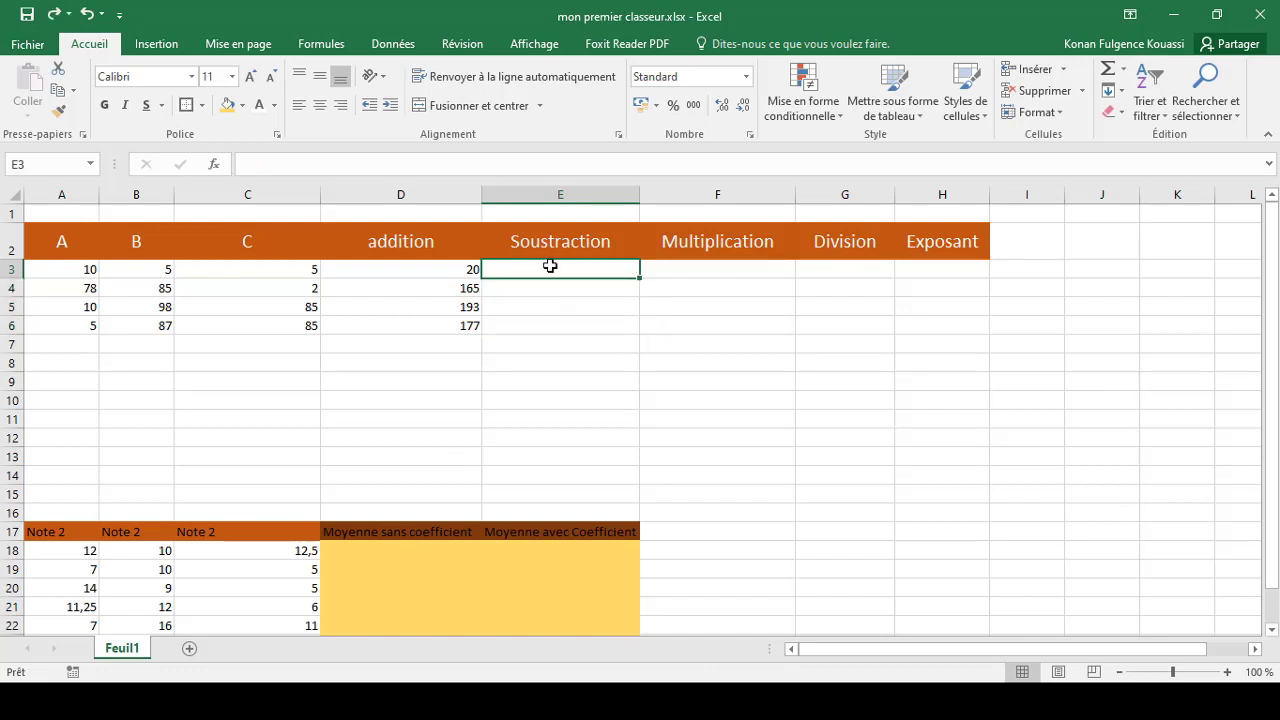
Begin a formula in cell E3 of the Soustraction column with a reference to A3
{"action": "type", "text": "="}
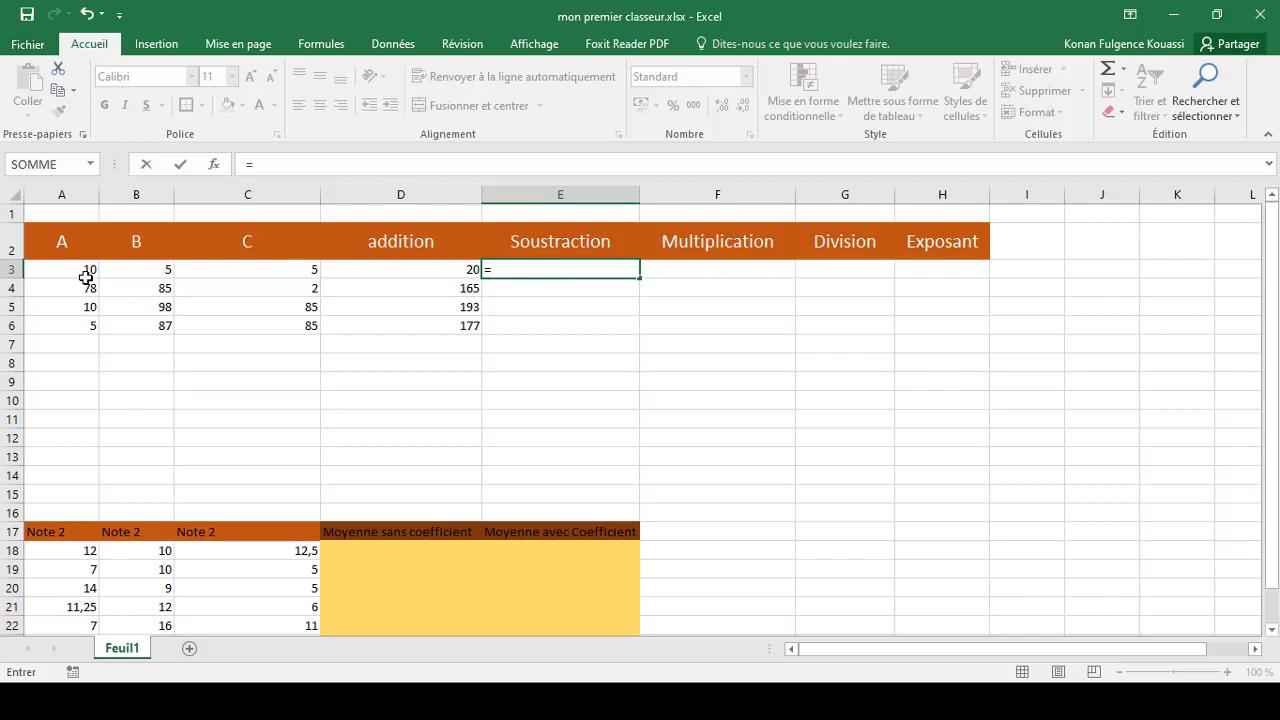
{"action": "left_click", "coordinate": [87, 273]}
{"action": "type", "text": "+"}
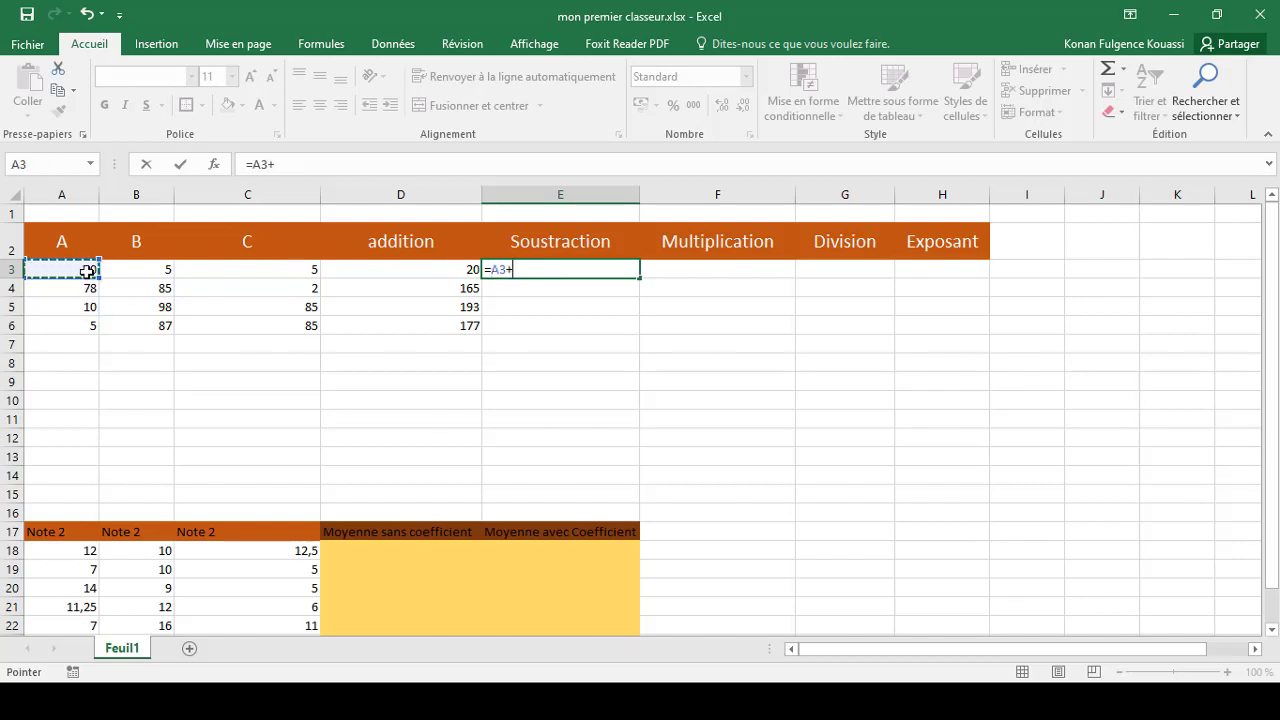
{"action": "left_click", "coordinate": [124, 272]}
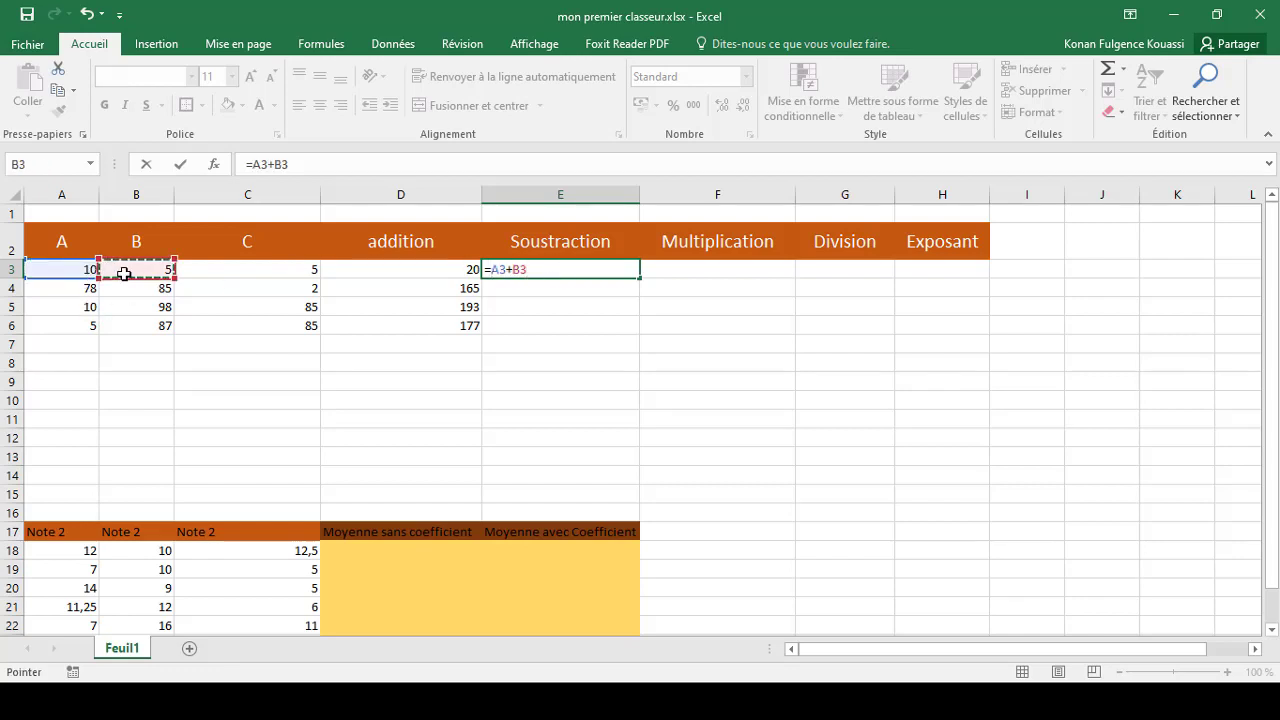
{"action": "type", "text": "+"}
{"action": "left_click", "coordinate": [239, 270]}
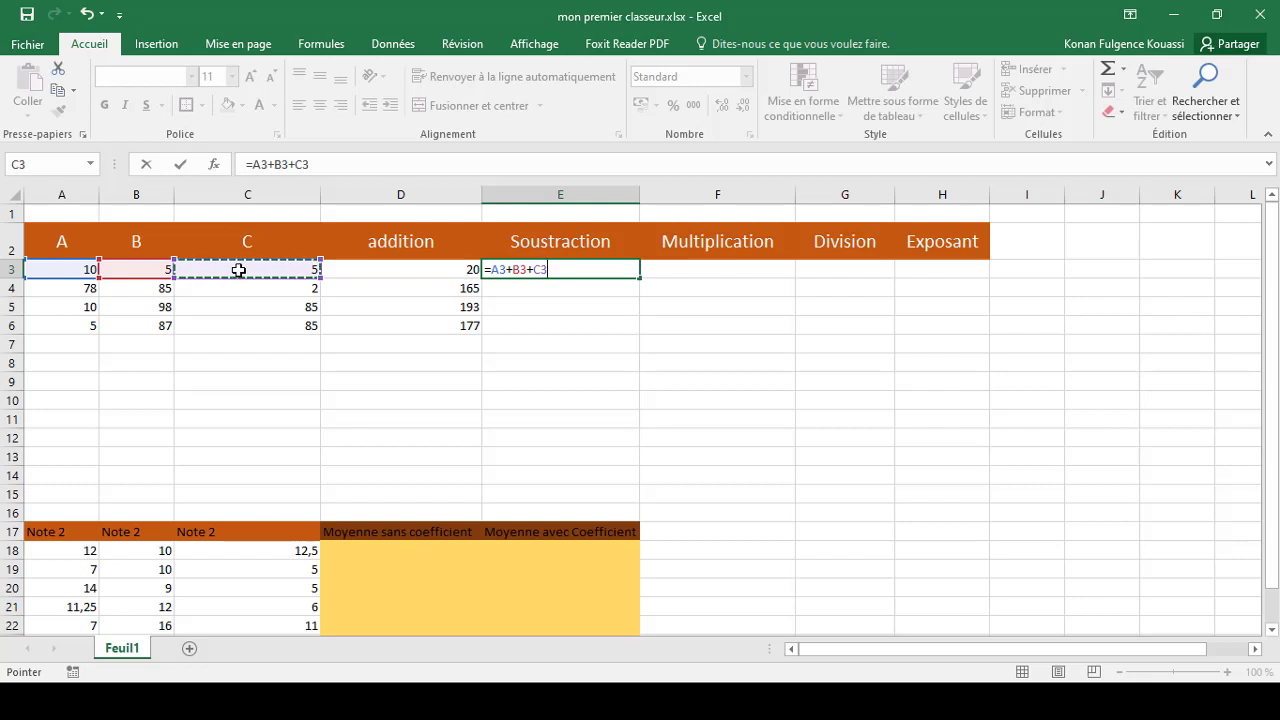
{"action": "key", "text": "BackSpace"}
{"action": "key", "text": "BackSpace"}
{"action": "key", "text": "BackSpace"}
{"action": "key", "text": "BackSpace"}
{"action": "key", "text": "BackSpace"}
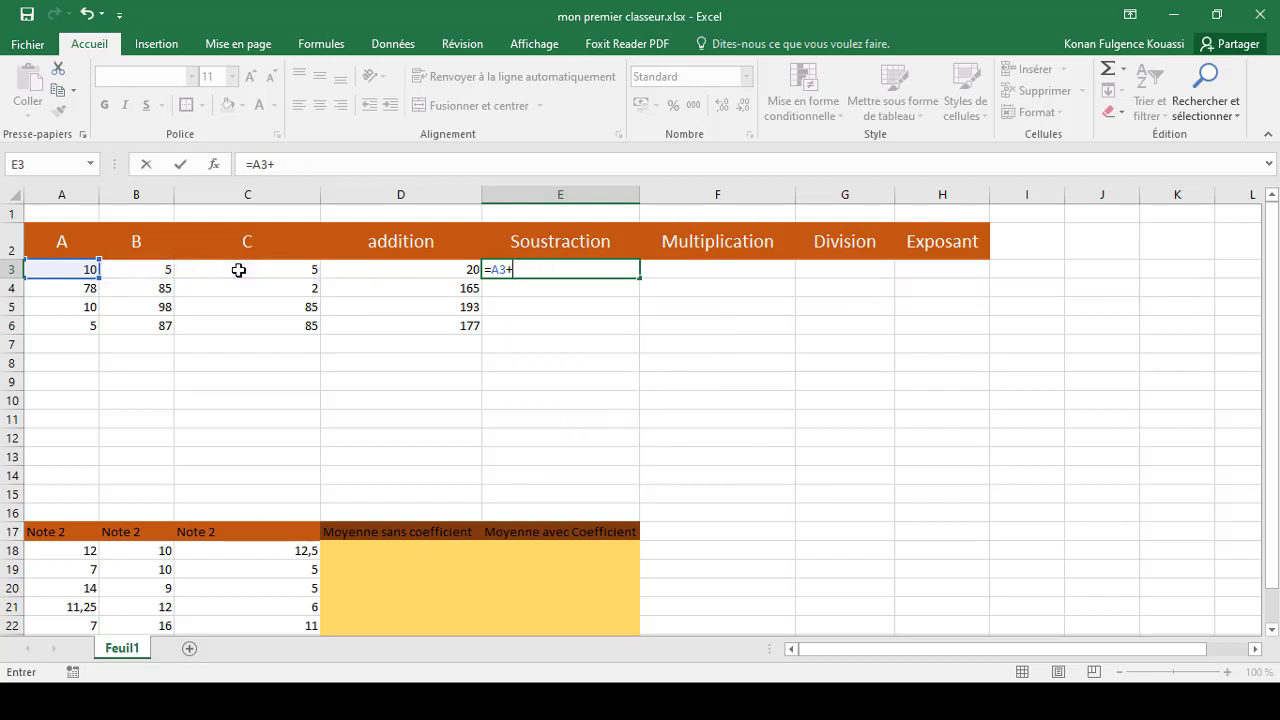
{"action": "key", "text": "BackSpace"}
Complete the formula in E3 as =A3-B3-C3 and fill it down to E6
{"action": "type", "text": "-"}
{"action": "left_click", "coordinate": [122, 268]}
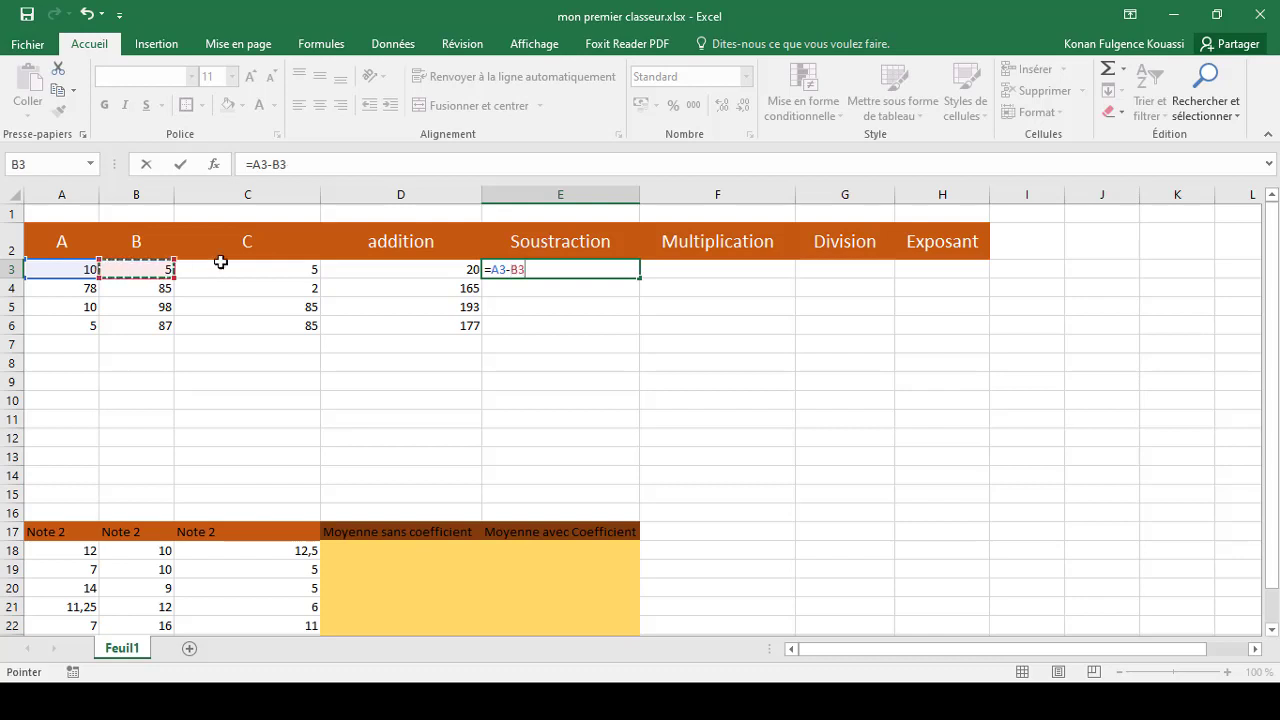
{"action": "type", "text": "+"}
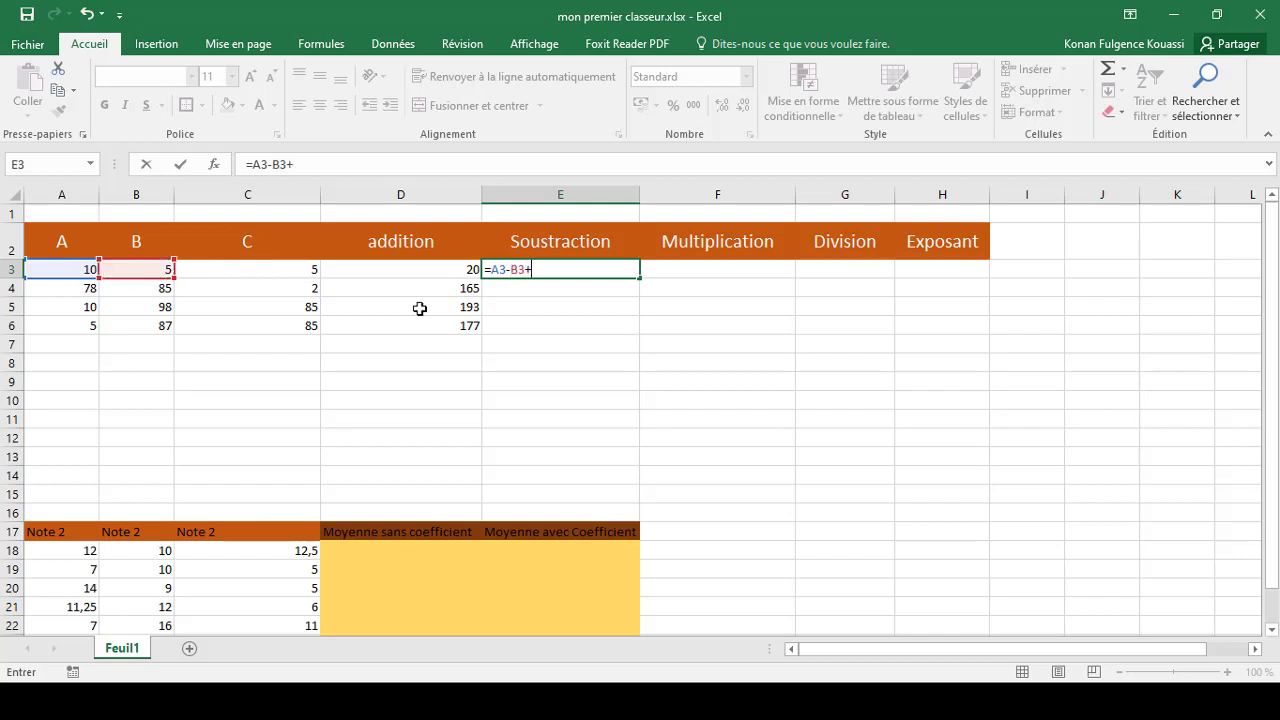
{"action": "key", "text": "BackSpace"}
{"action": "type", "text": "-"}
{"action": "left_click", "coordinate": [290, 269]}
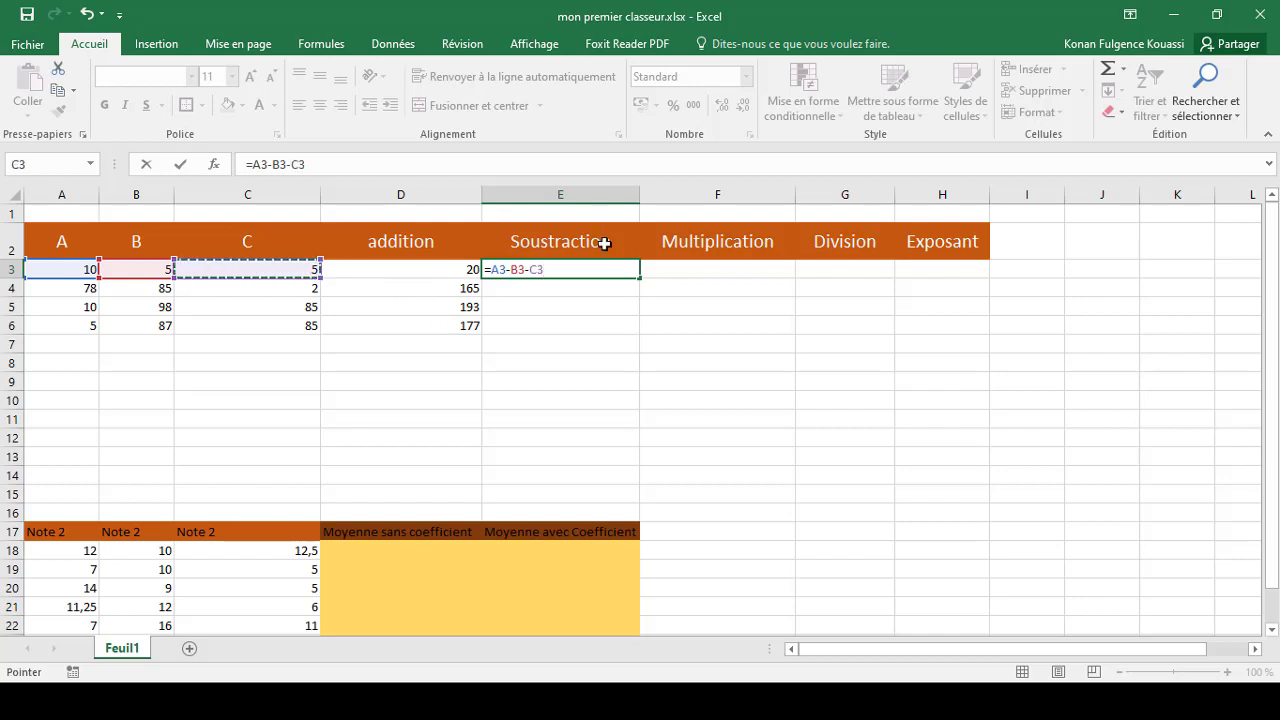
{"action": "key", "text": "Return"}
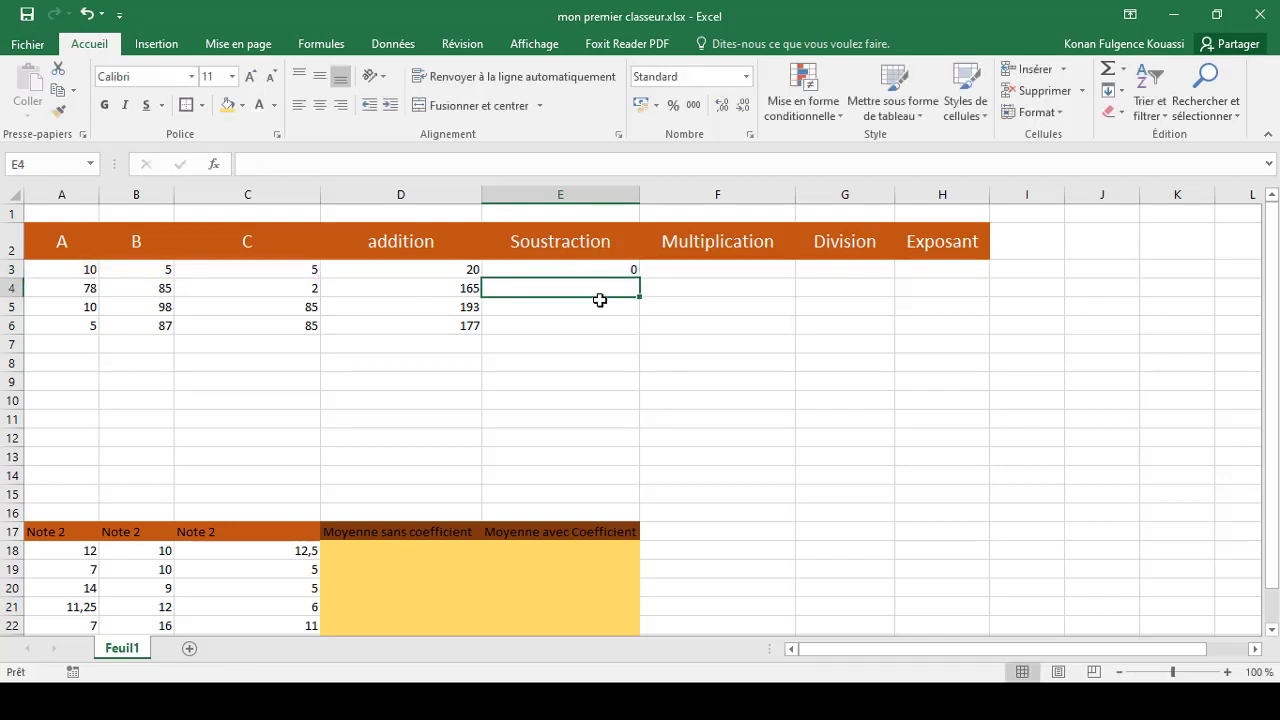
{"action": "left_click", "coordinate": [624, 266]}
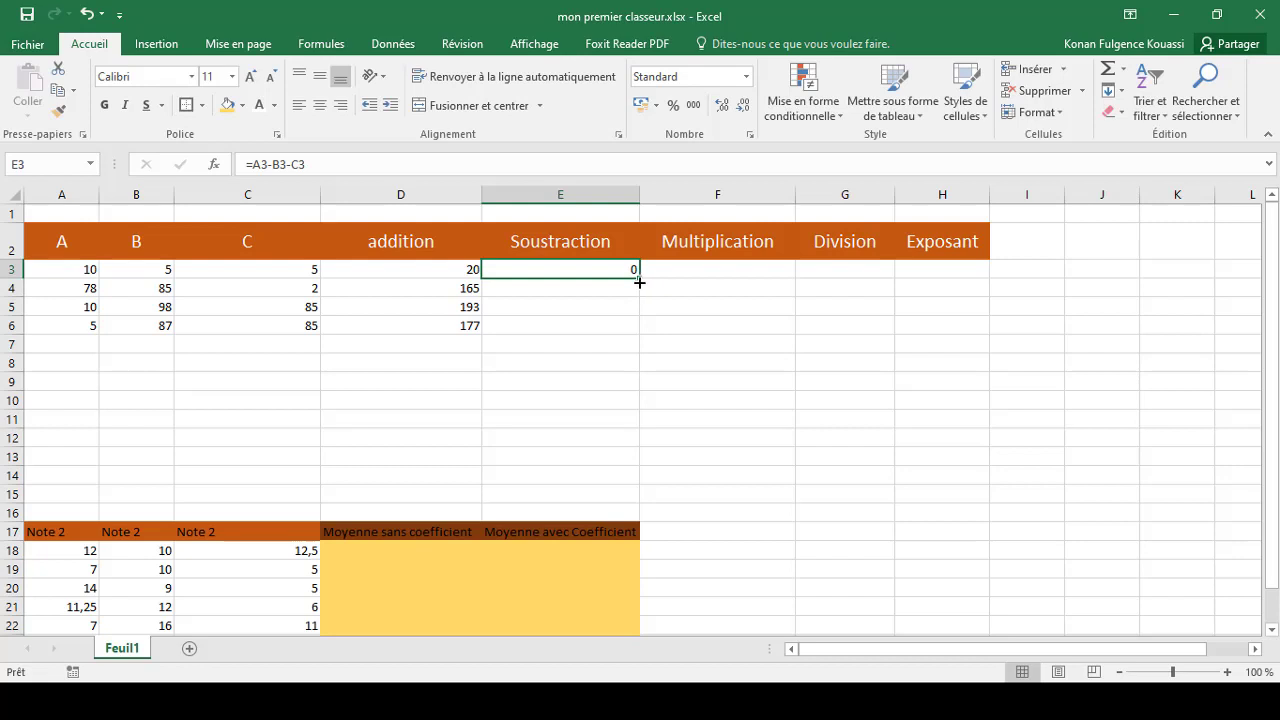
{"action": "left_click_drag", "start_coordinate": [638, 280], "coordinate": [636, 336]}
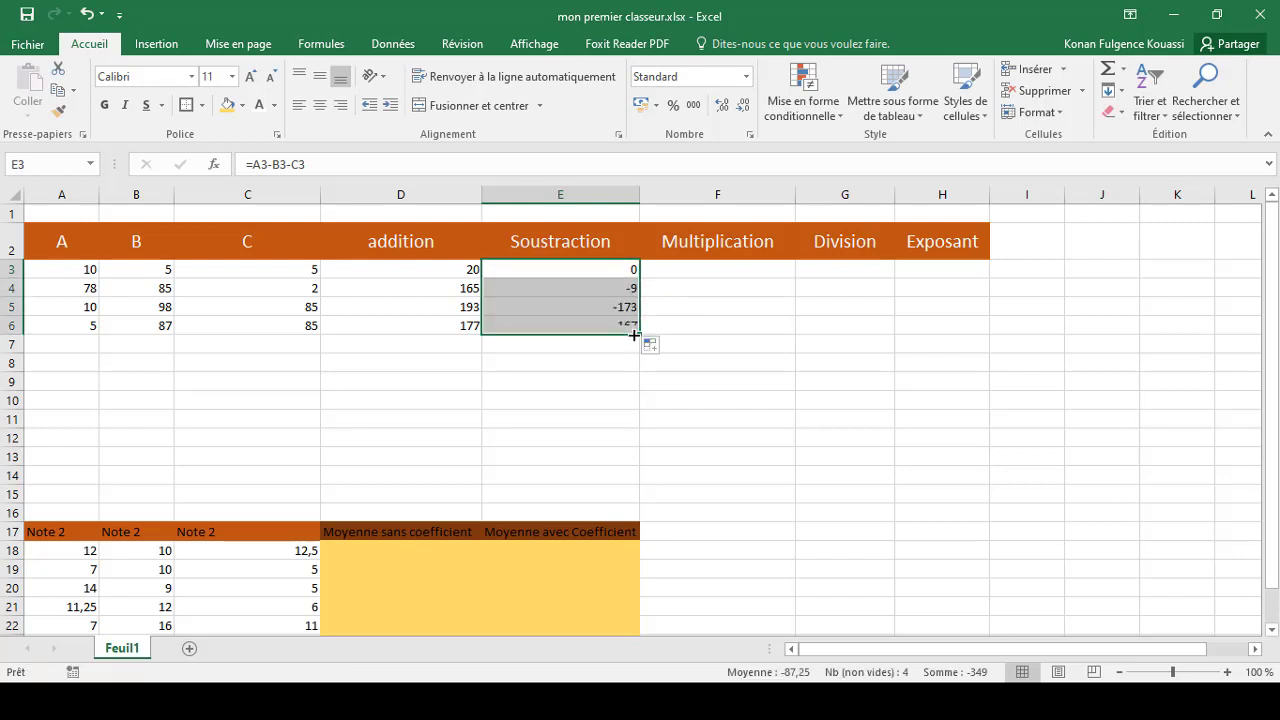
Enter the formula =A3*B3 in cell F3 of the Multiplication column and fill it down to F6
{"action": "left_click", "coordinate": [677, 274]}
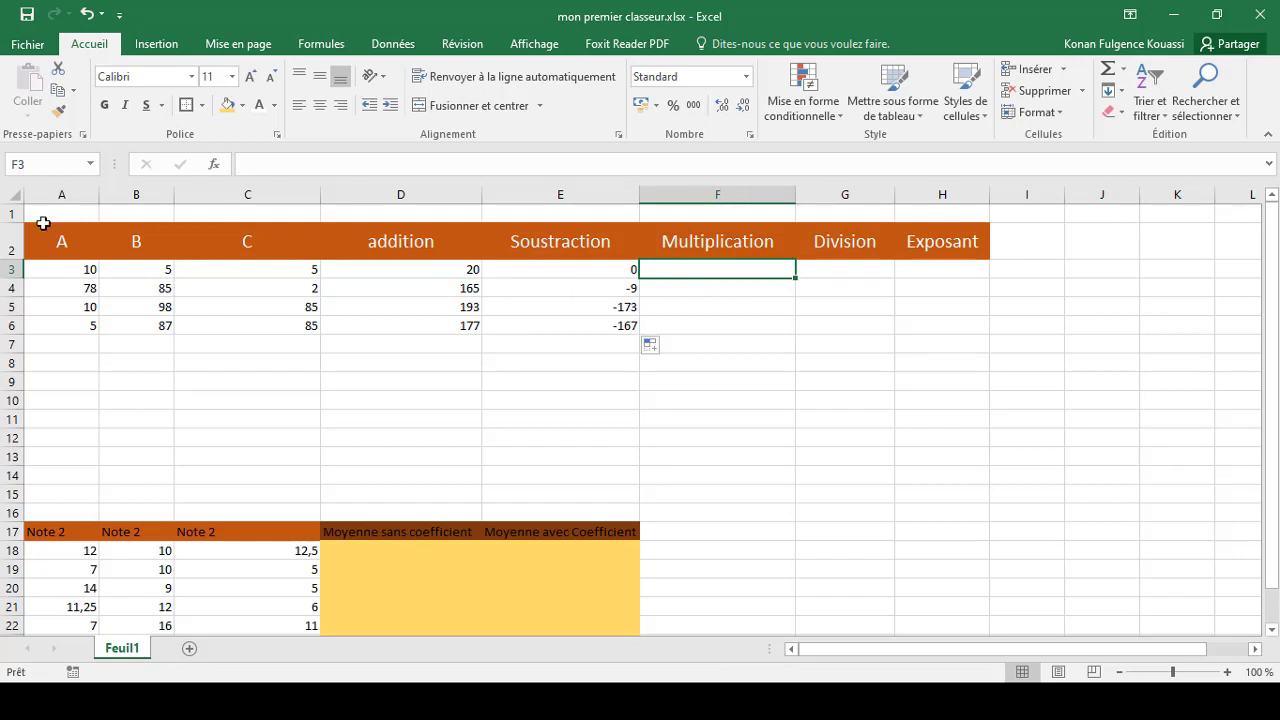
{"action": "left_click", "coordinate": [76, 271]}
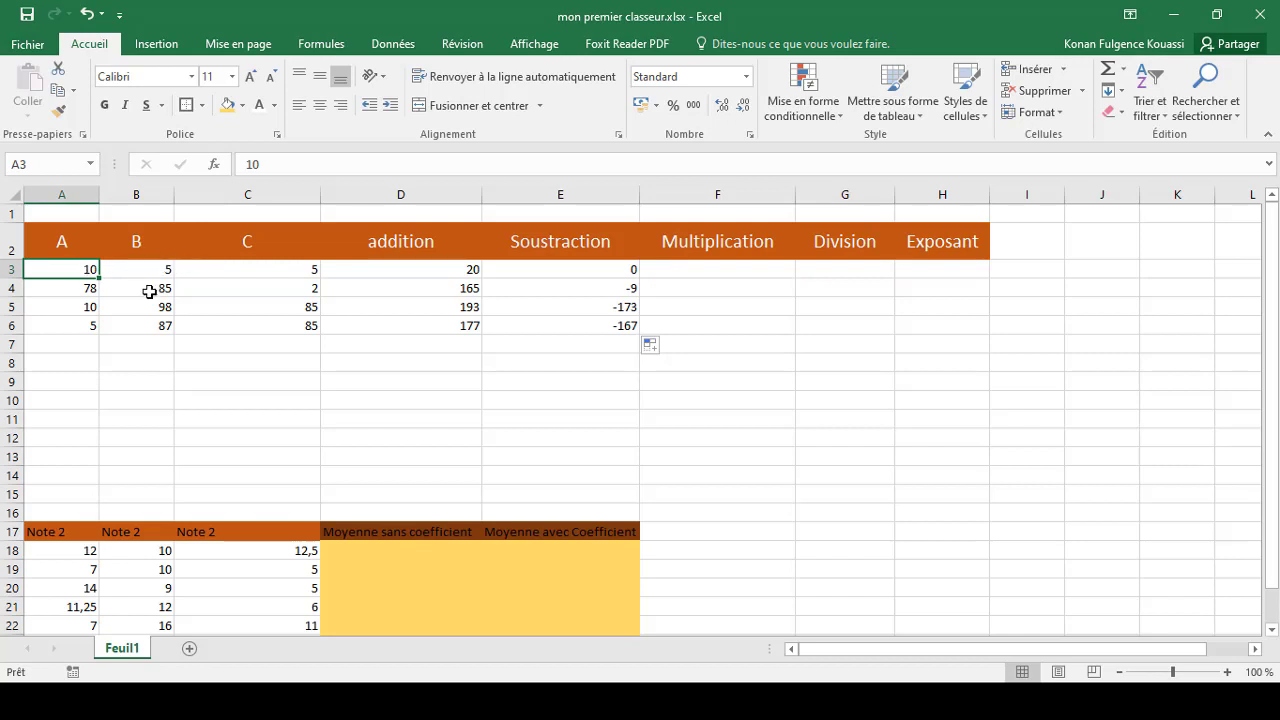
{"action": "left_click", "coordinate": [709, 270]}
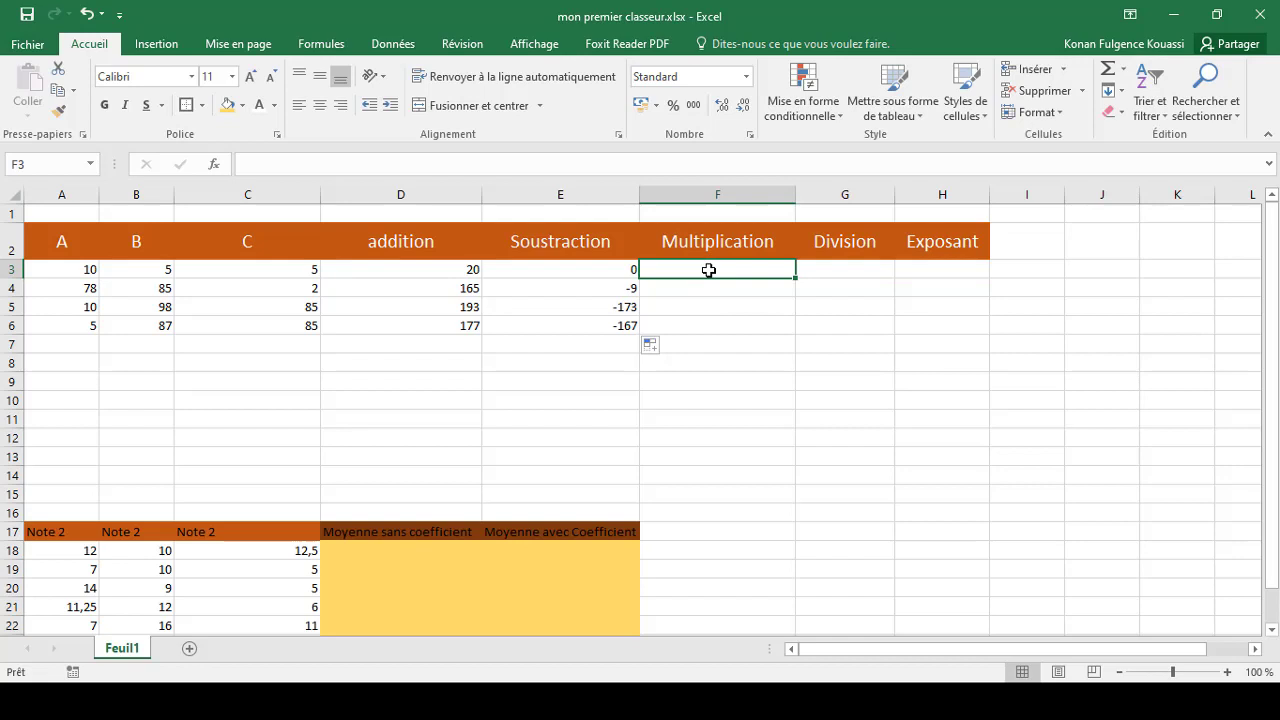
{"action": "type", "text": "="}
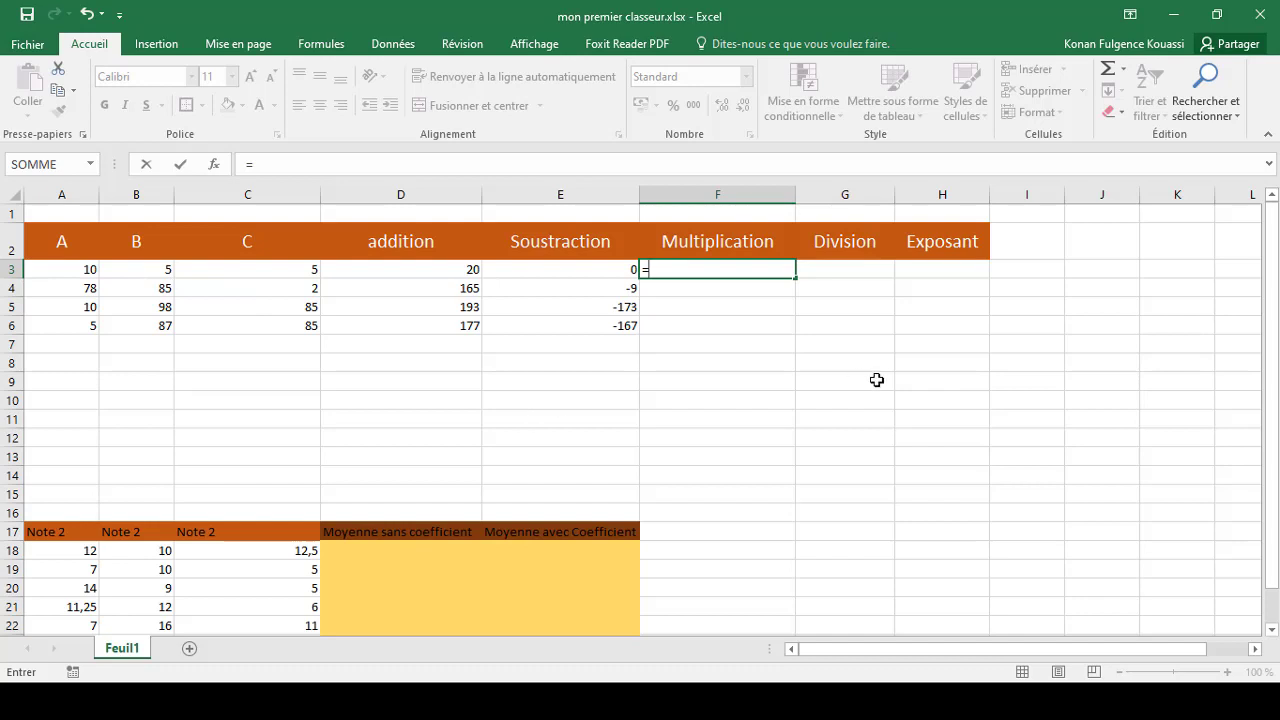
{"action": "type", "text": "A3"}
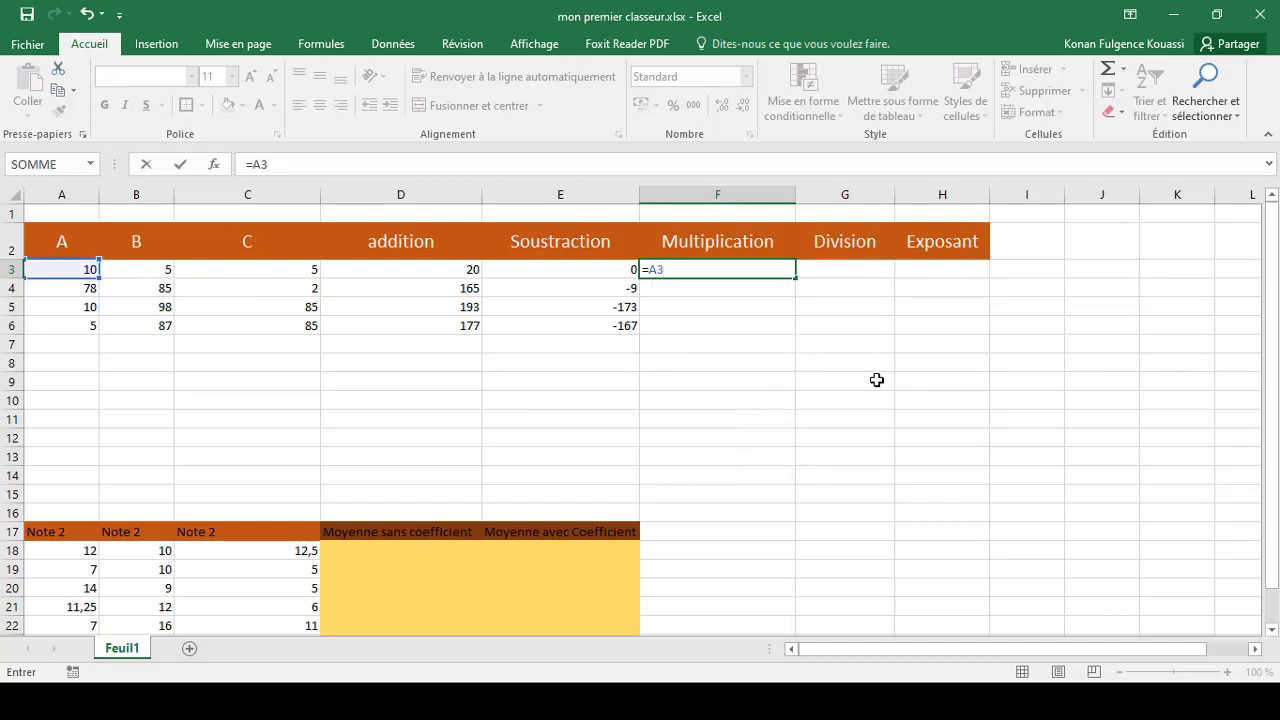
{"action": "type", "text": "*"}
{"action": "type", "text": "B3"}
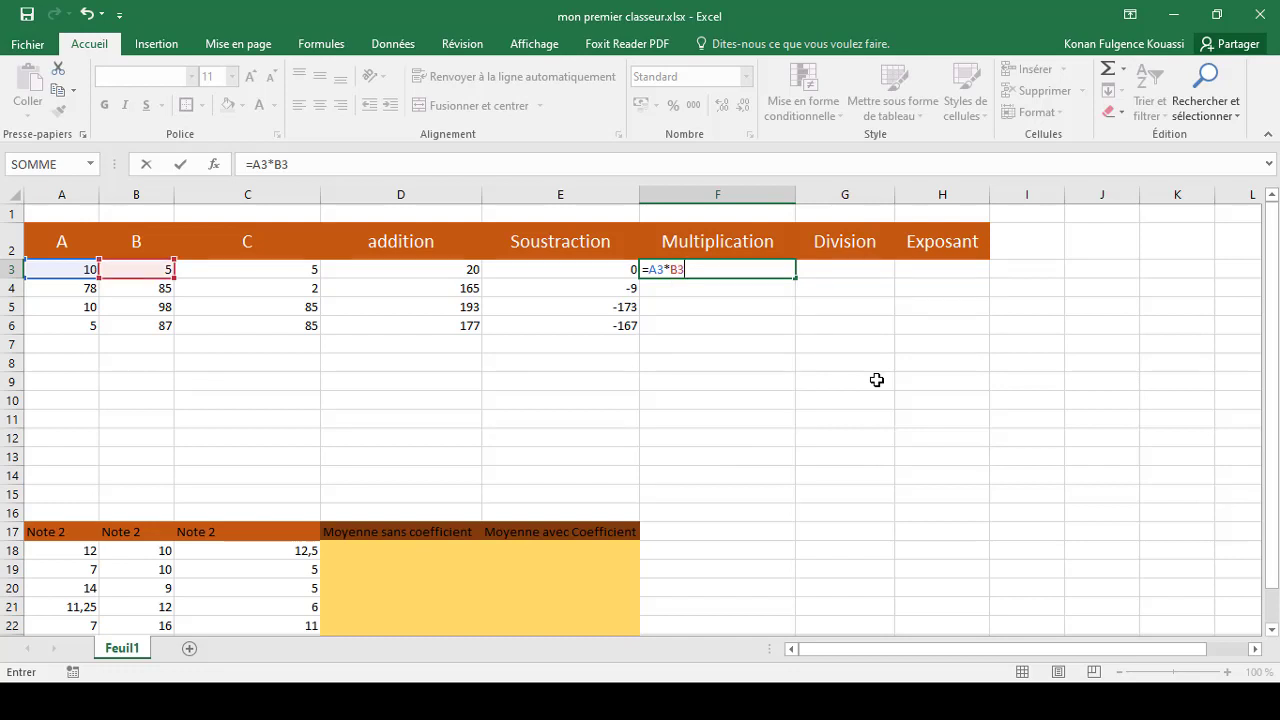
{"action": "key", "text": "Return"}
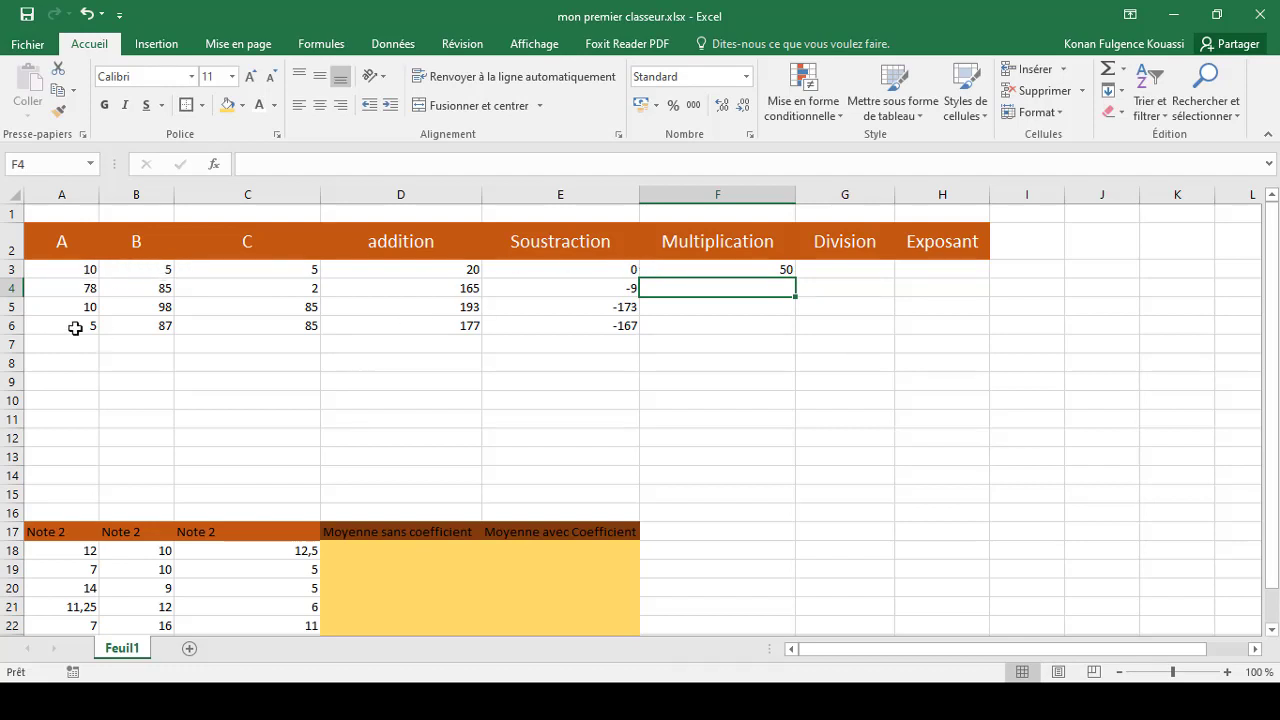
{"action": "left_click", "coordinate": [678, 268]}
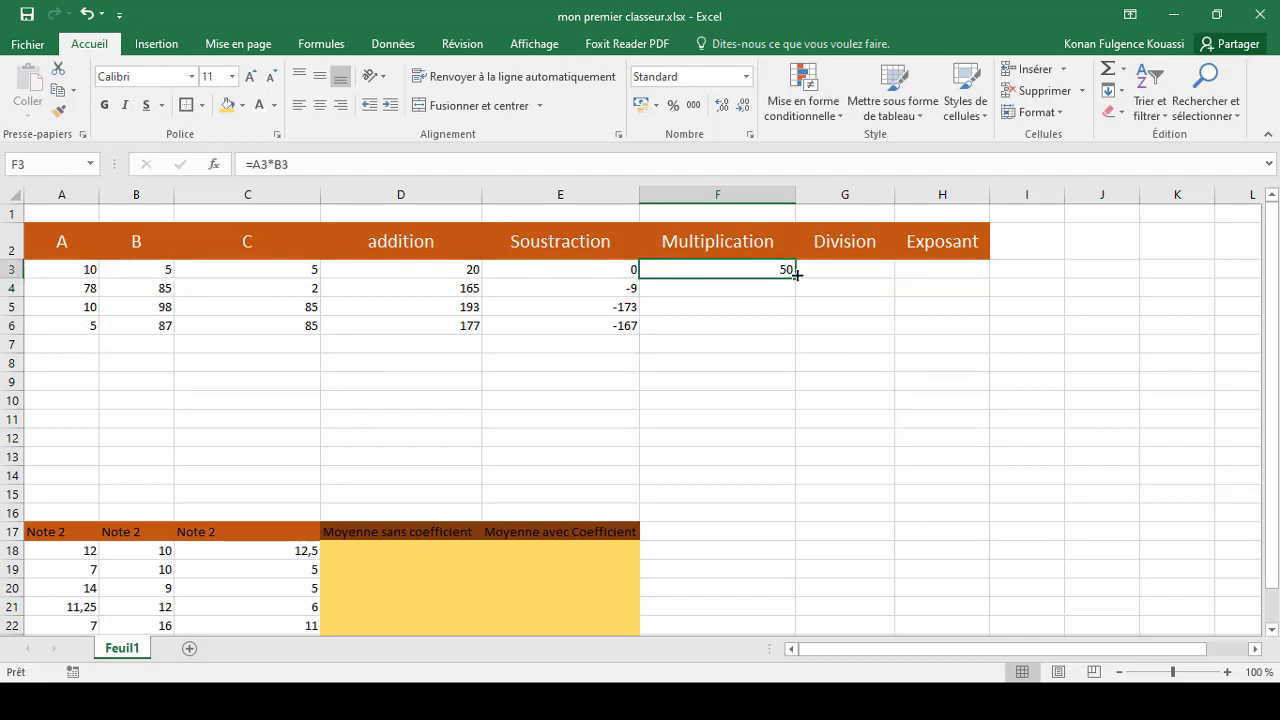
{"action": "left_click_drag", "start_coordinate": [796, 278], "coordinate": [795, 331]}
Enter the formula =A3/B3 in cell G3 of the Division column
{"action": "left_click", "coordinate": [843, 269]}
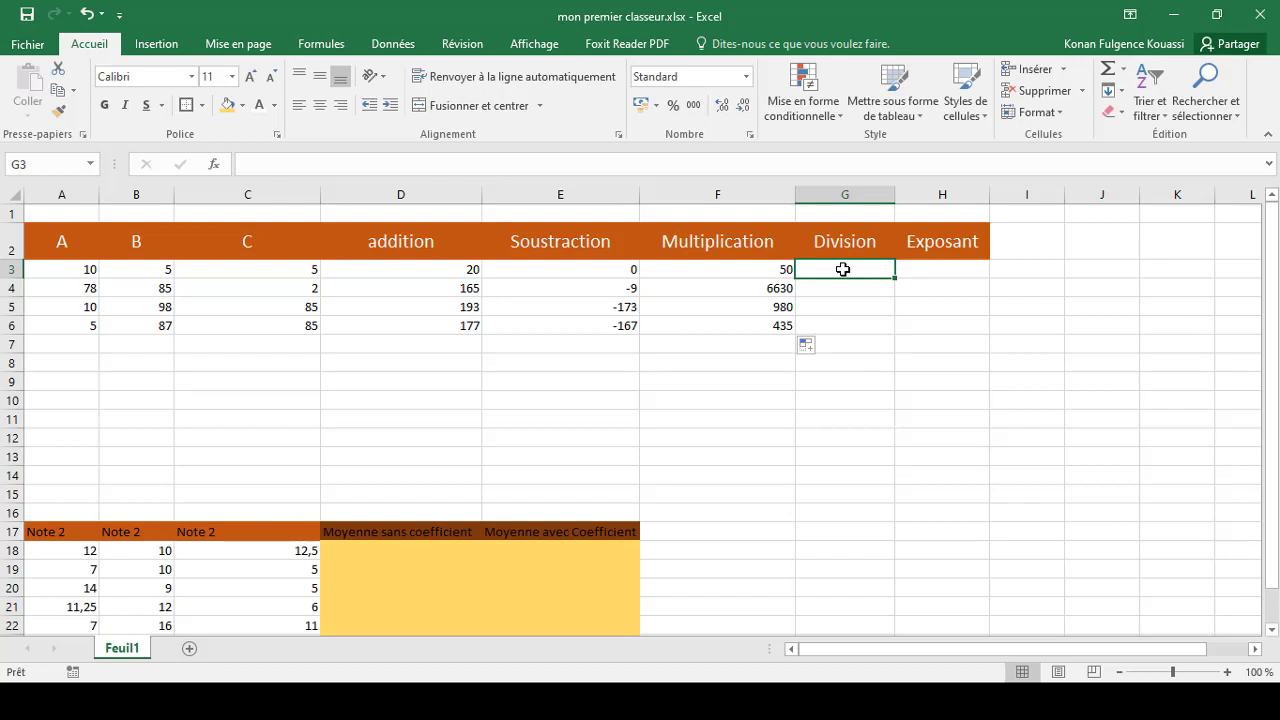
{"action": "type", "text": "="}
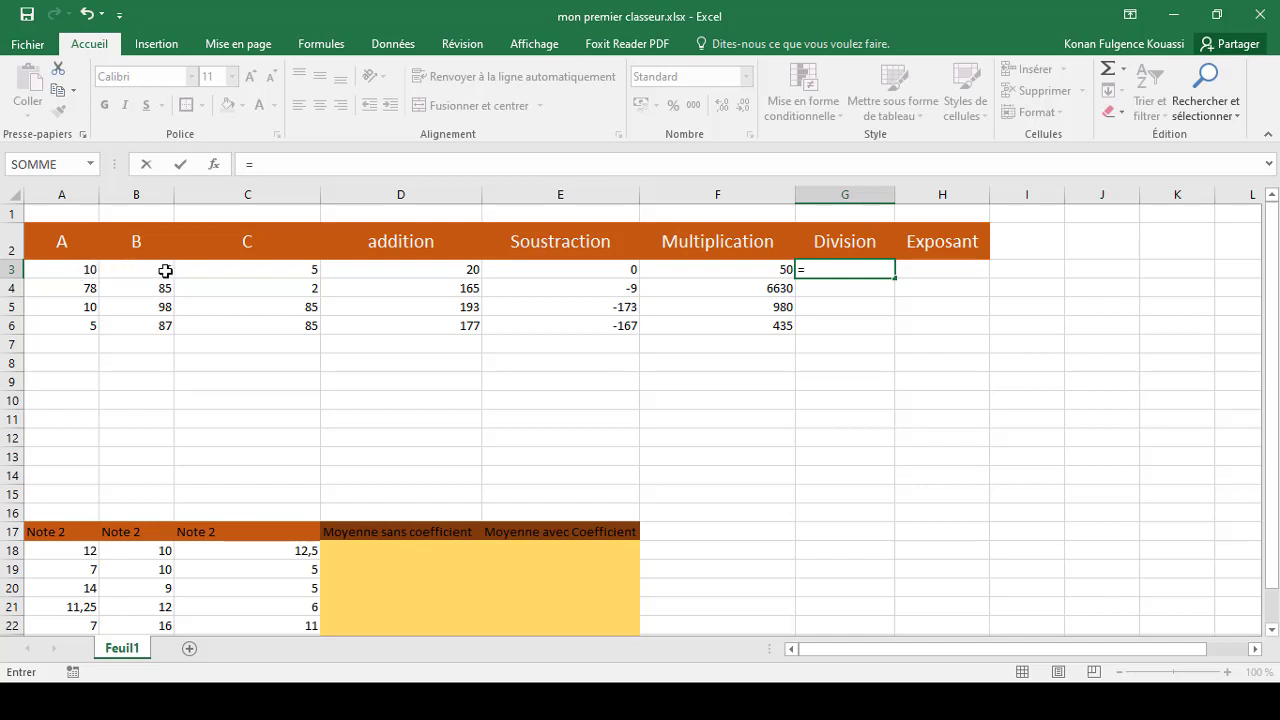
{"action": "type", "text": "A"}
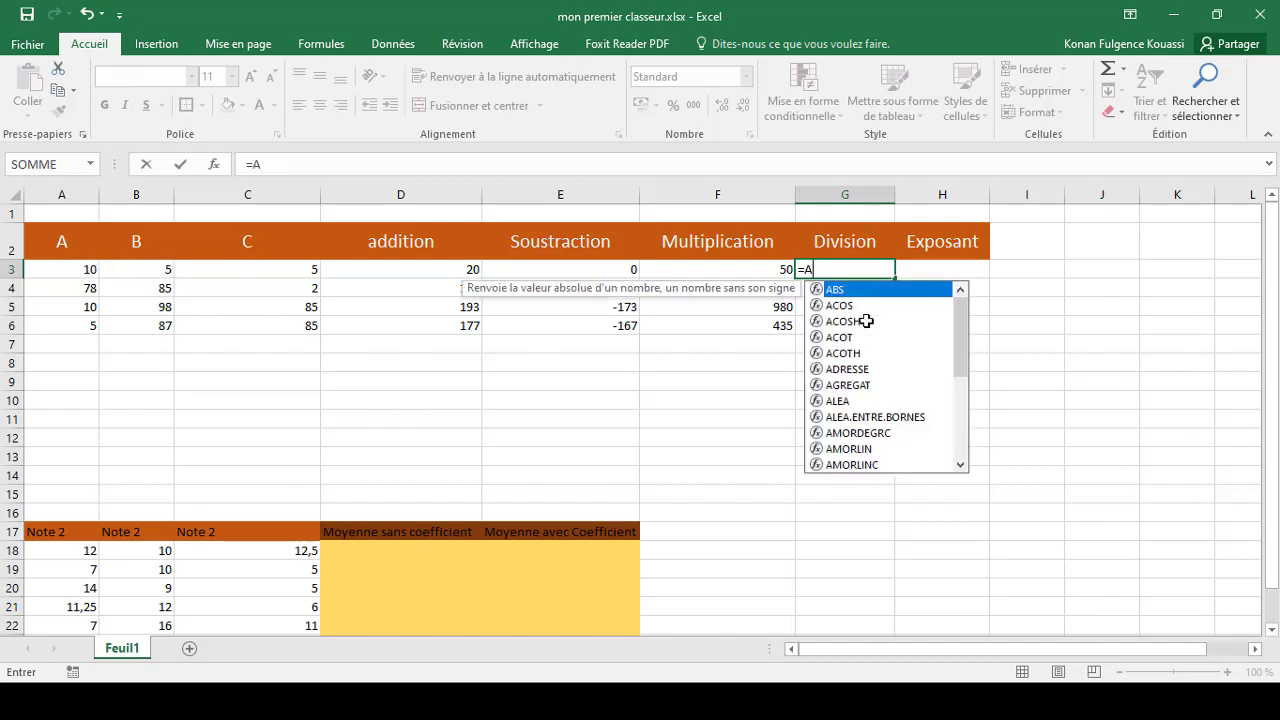
{"action": "type", "text": "3/"}
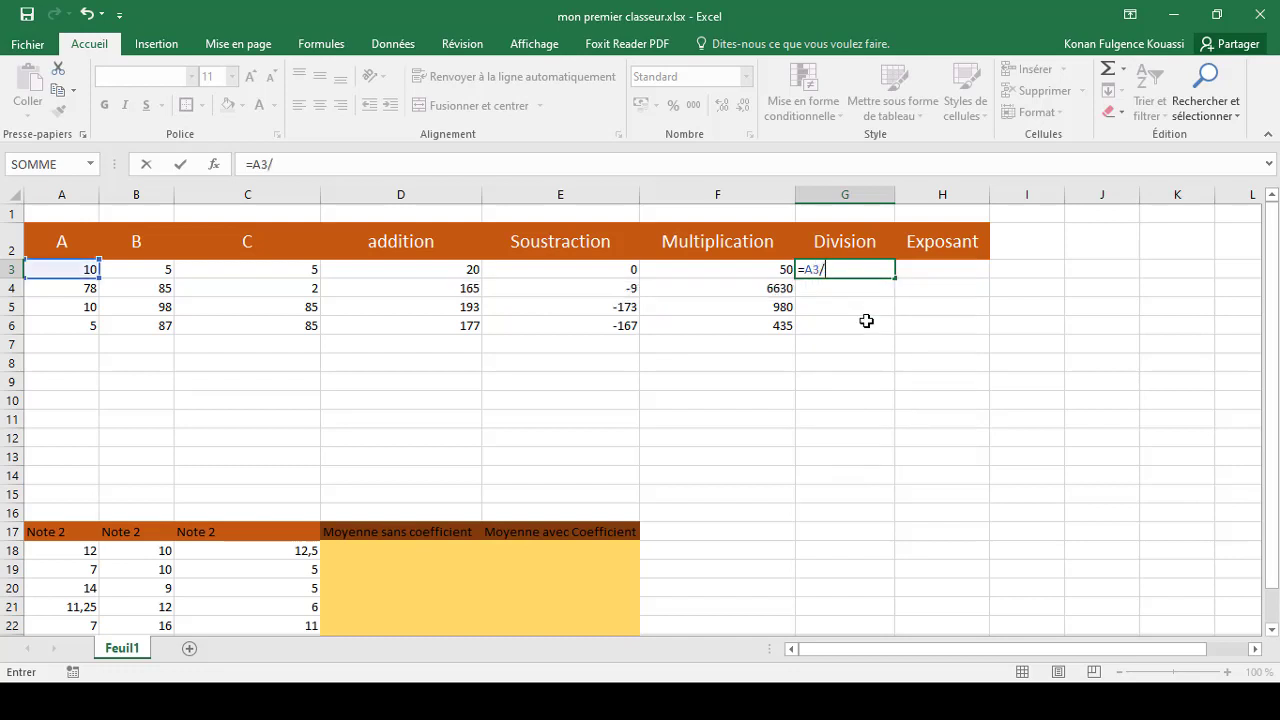
{"action": "type", "text": "B3"}
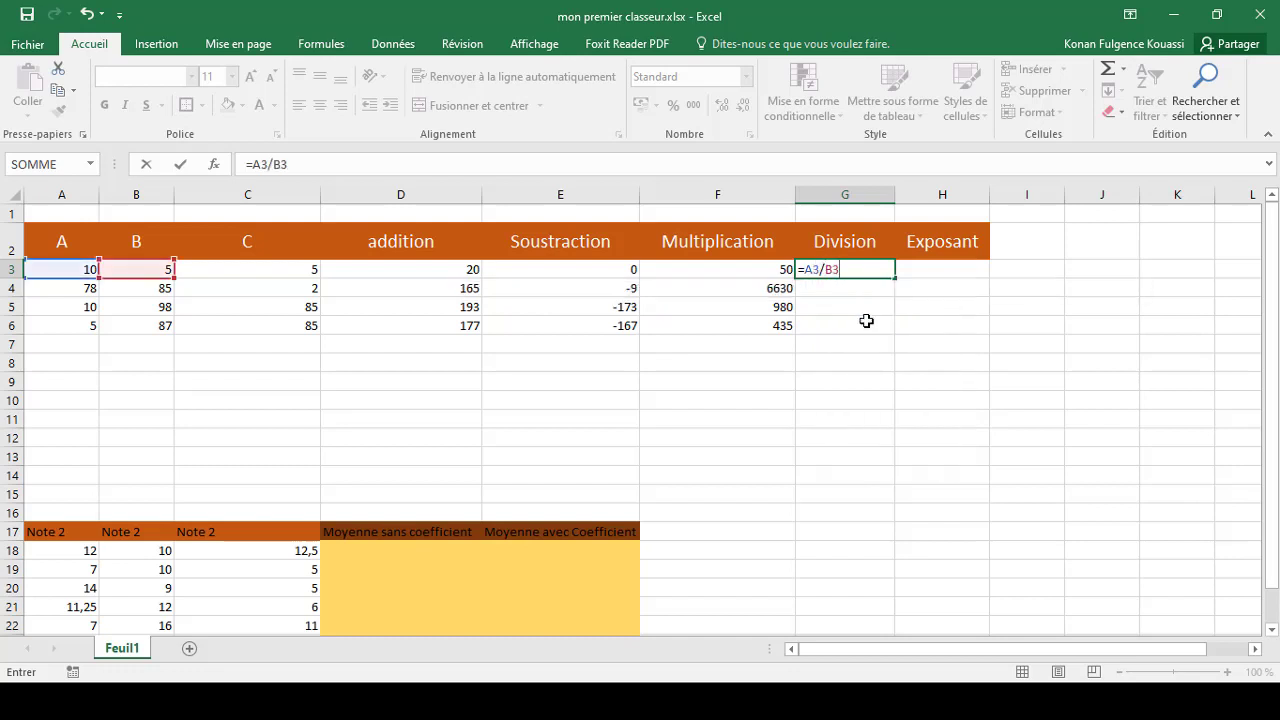
{"action": "key", "text": "Return"}
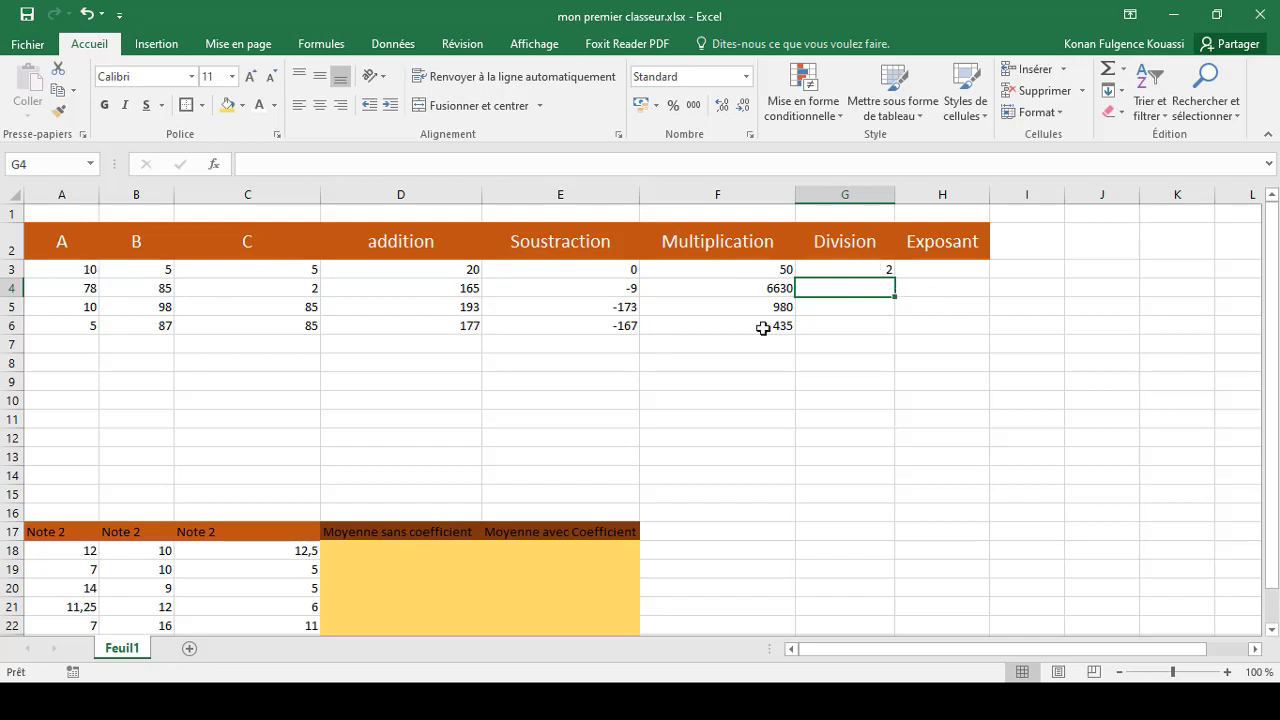
Fill the division formula from G3 down to G6
{"action": "left_click", "coordinate": [872, 267]}
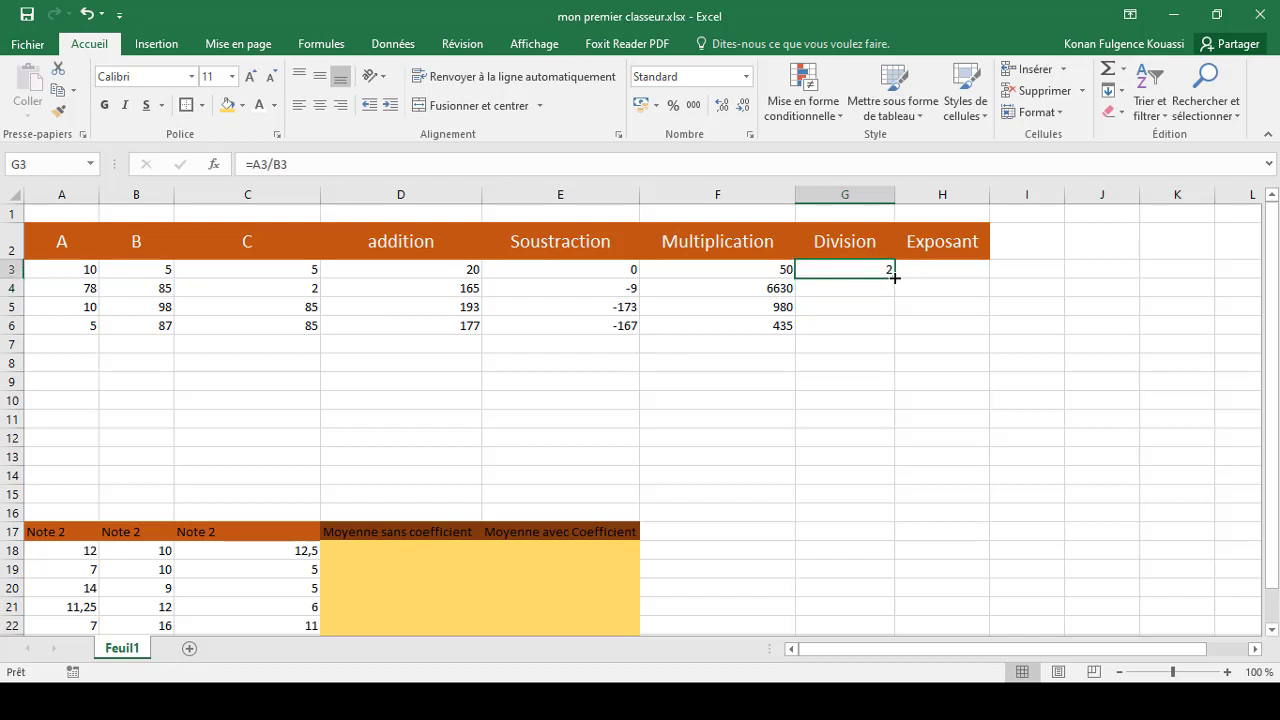
{"action": "left_click_drag", "start_coordinate": [893, 277], "coordinate": [891, 332]}
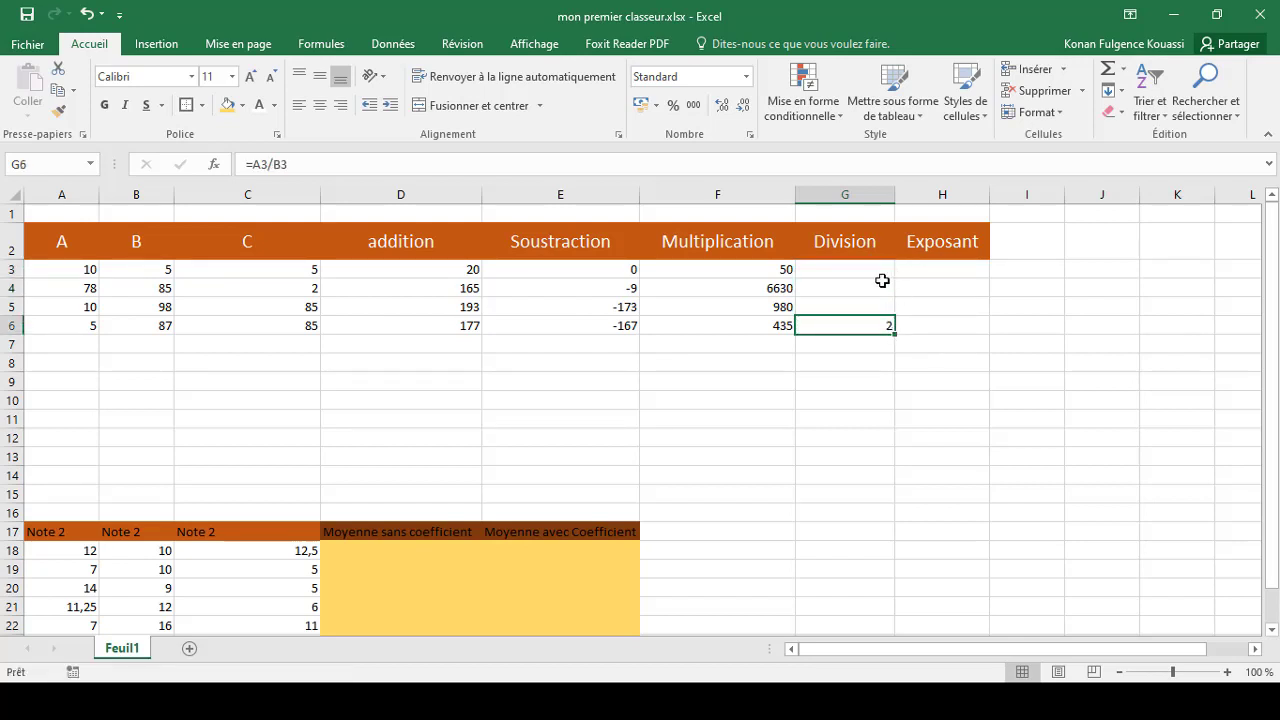
{"action": "key", "text": "ctrl+z"}
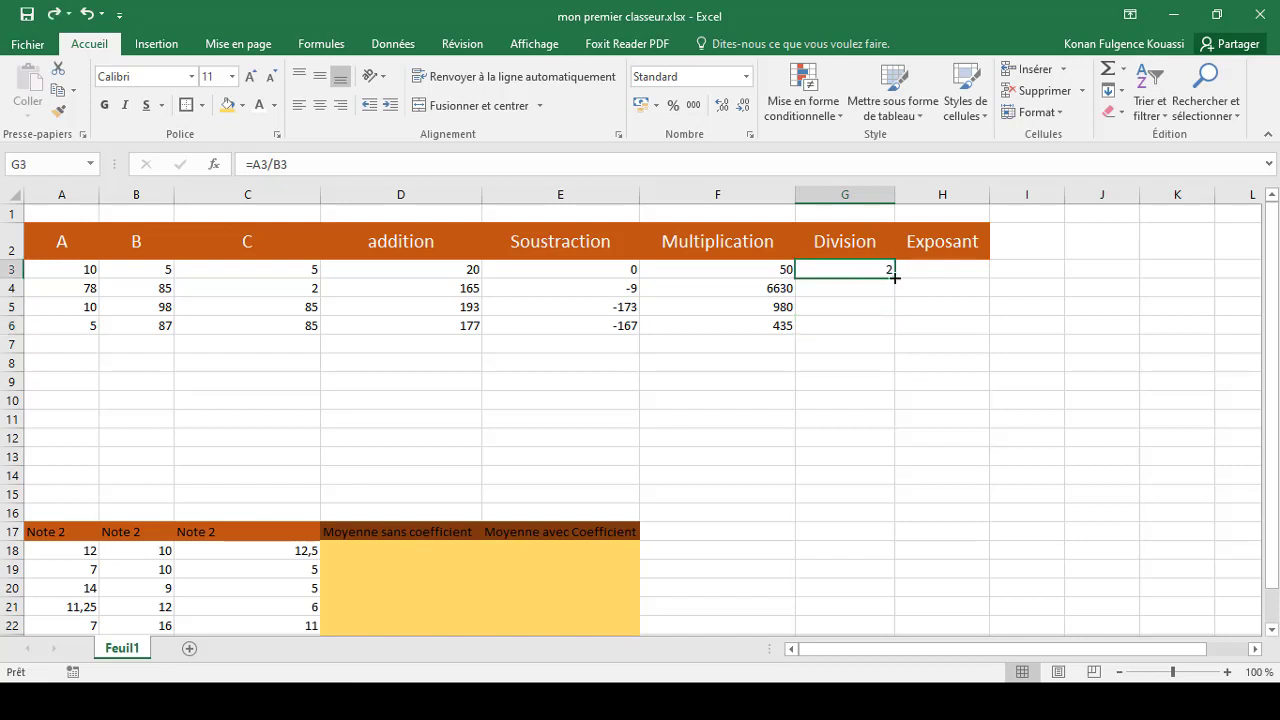
{"action": "left_click_drag", "start_coordinate": [892, 288], "coordinate": [892, 333]}
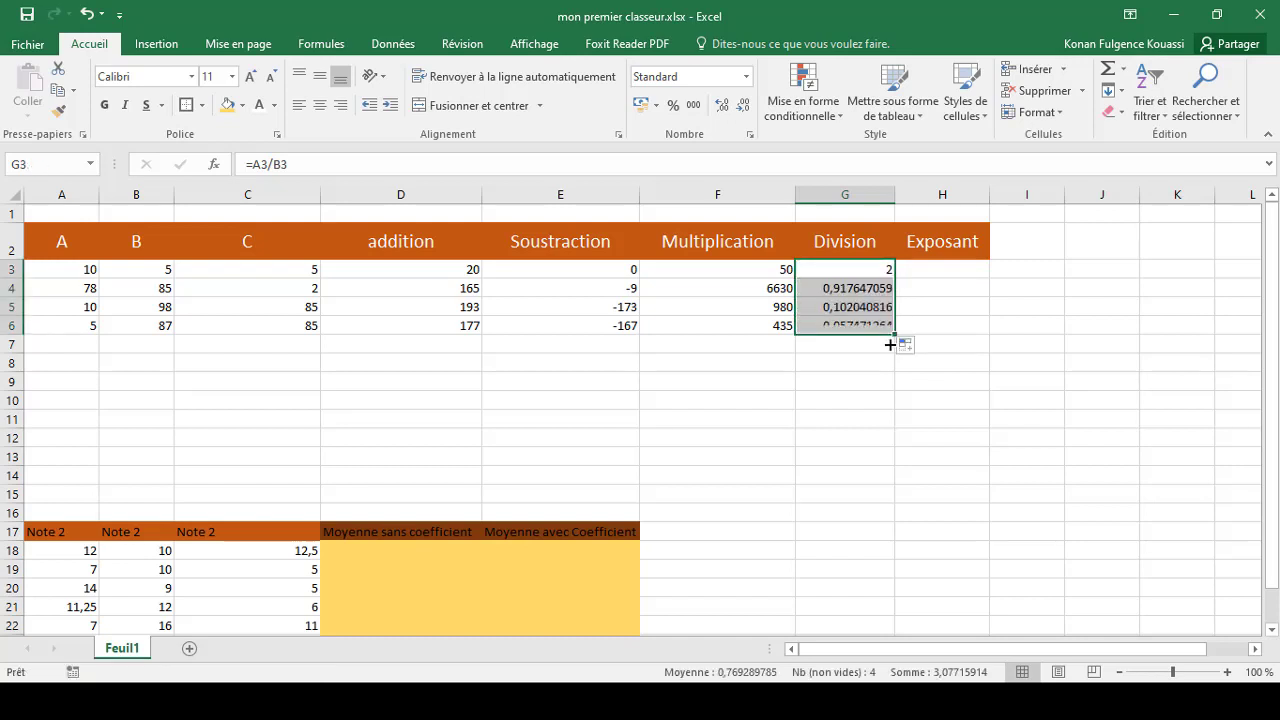
Enter the expression A3^B3, without an equals sign, in cell H3 of the Exposant column
{"action": "left_click", "coordinate": [939, 272]}
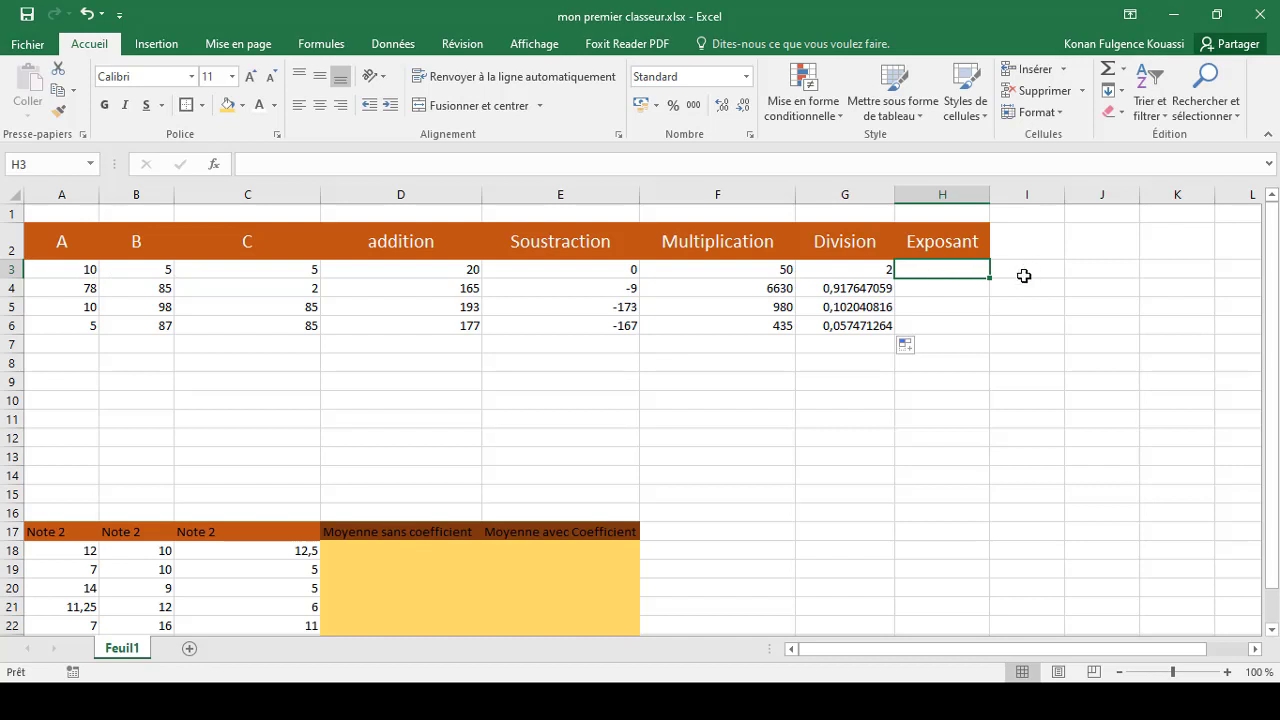
{"action": "type", "text": "A3"}
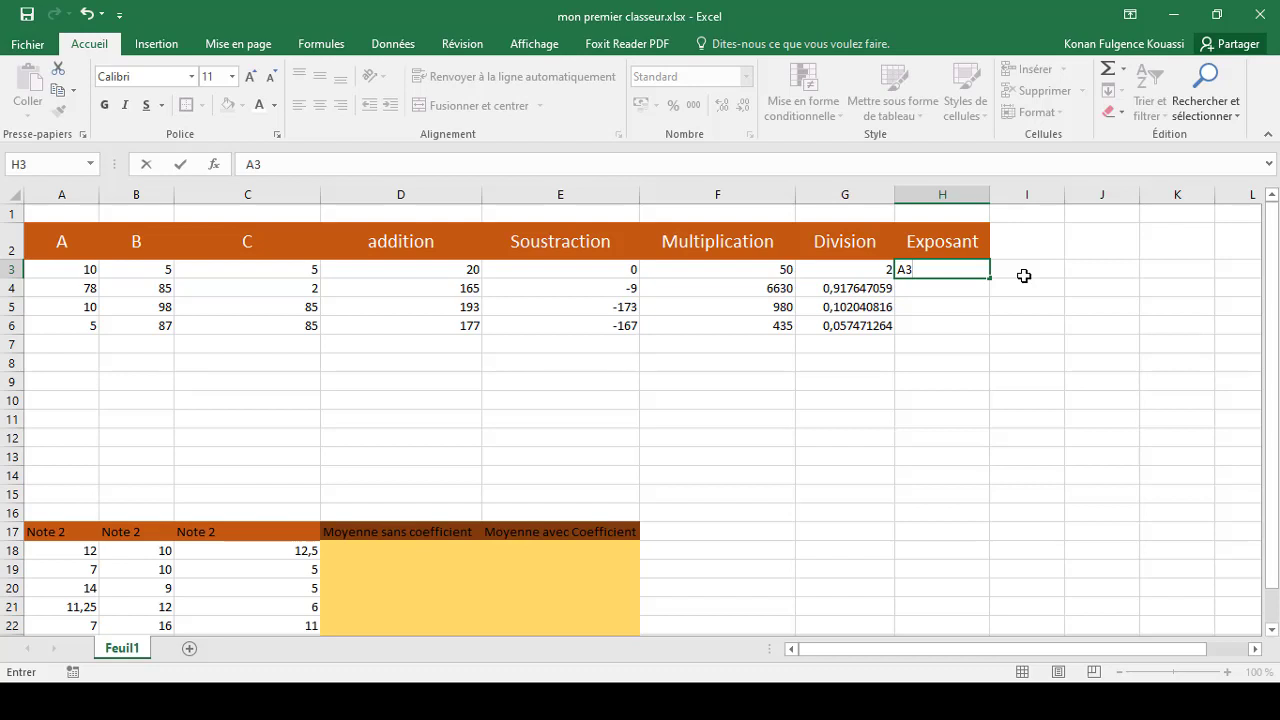
{"action": "type", "text": "^B3"}
{"action": "left_click", "coordinate": [71, 271]}
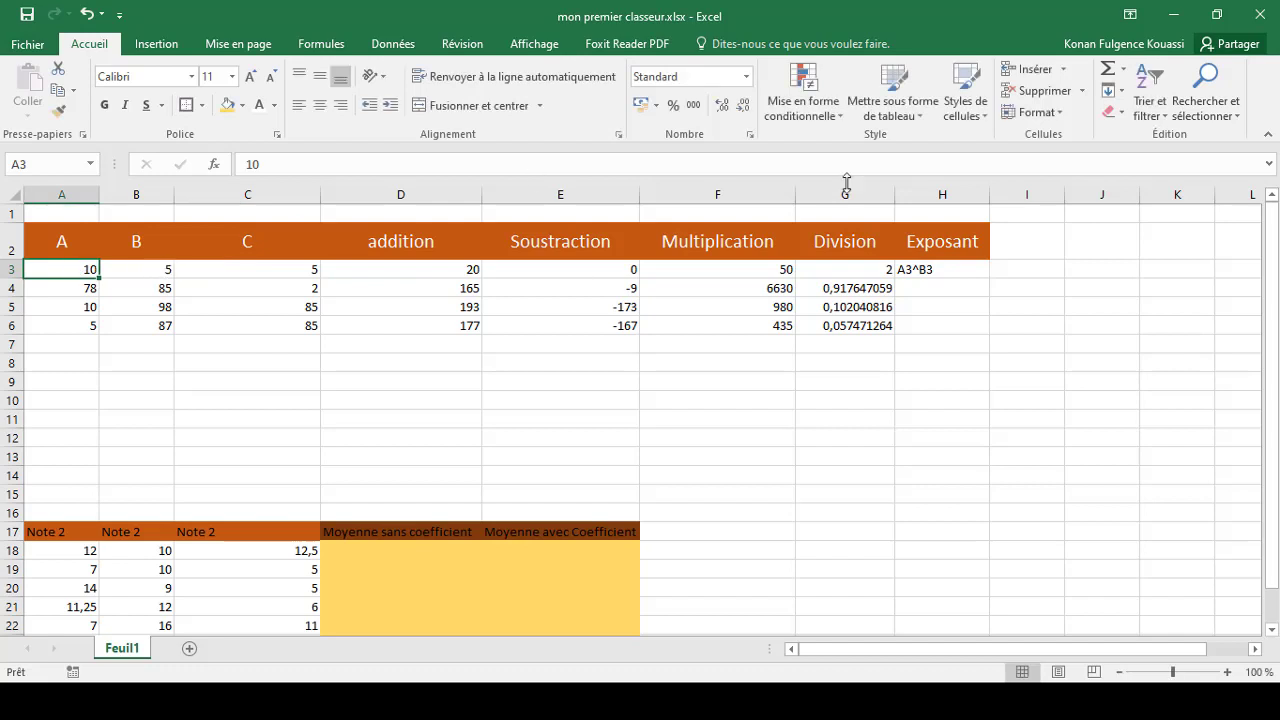
Add the missing equals sign in cell H3 so the entry becomes the formula =A3^B3
{"action": "double_click", "coordinate": [943, 269]}
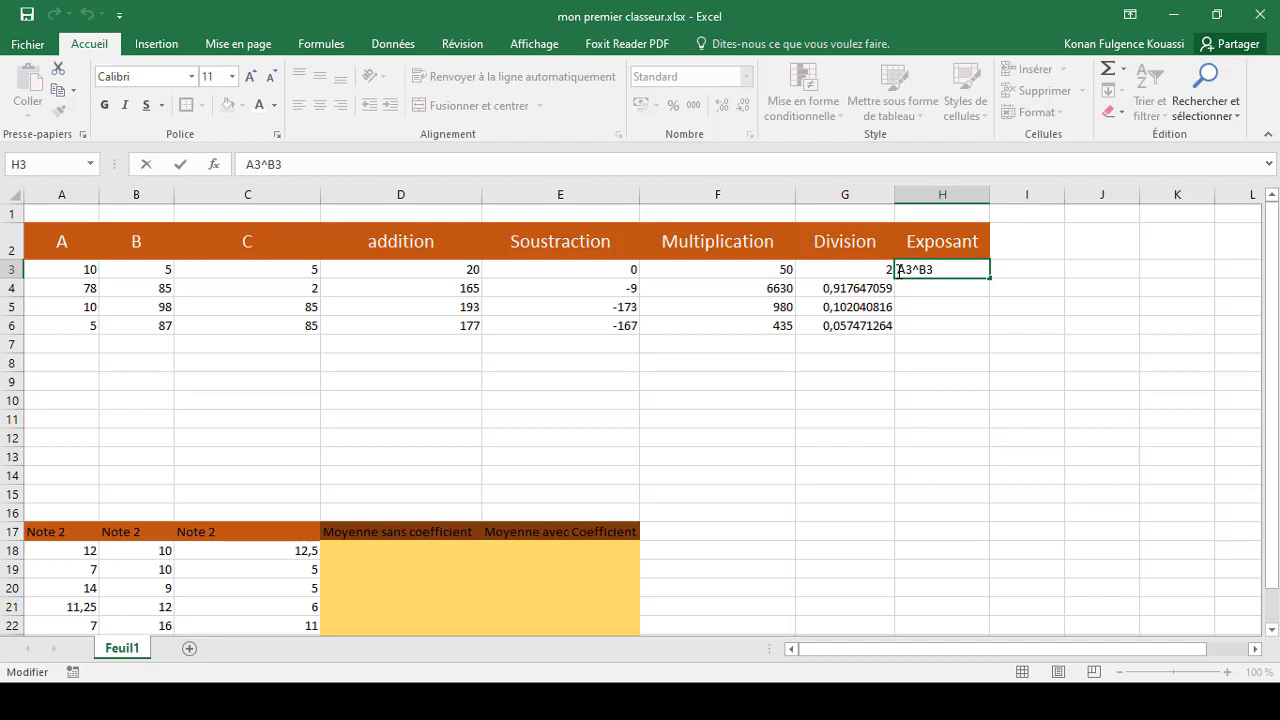
{"action": "left_click", "coordinate": [899, 270]}
{"action": "type", "text": "="}
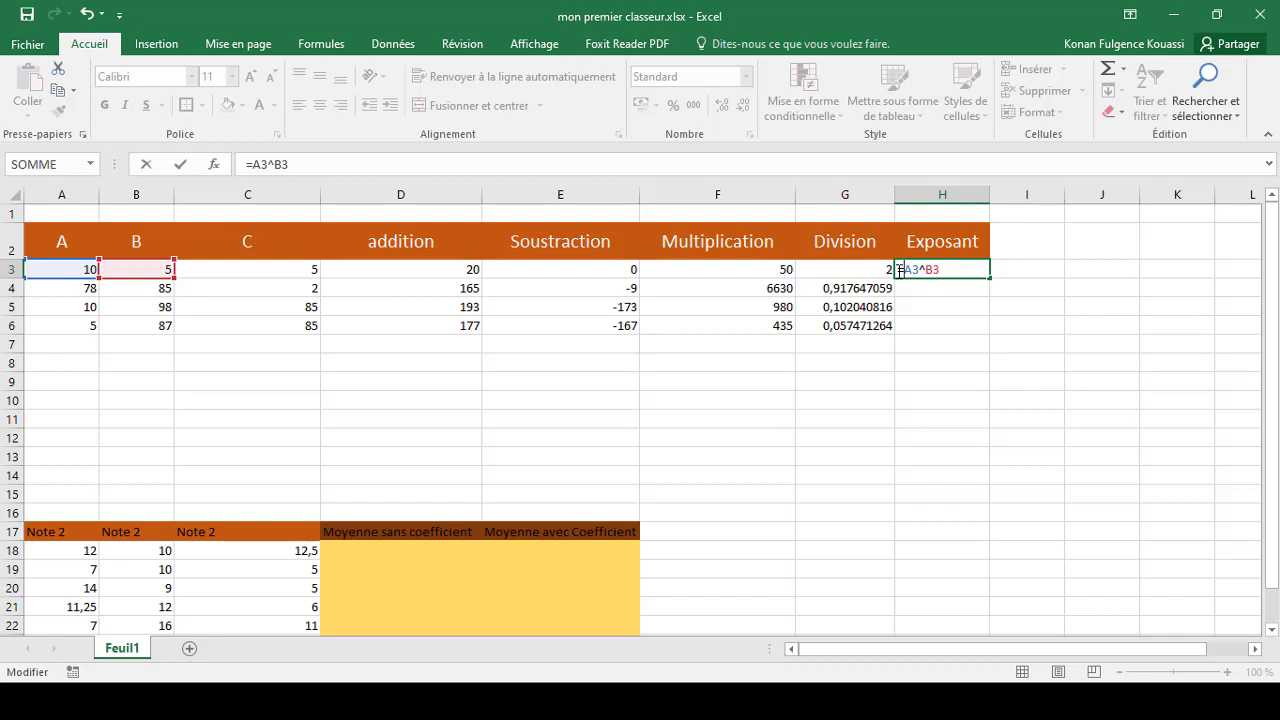
{"action": "key", "text": "Return"}
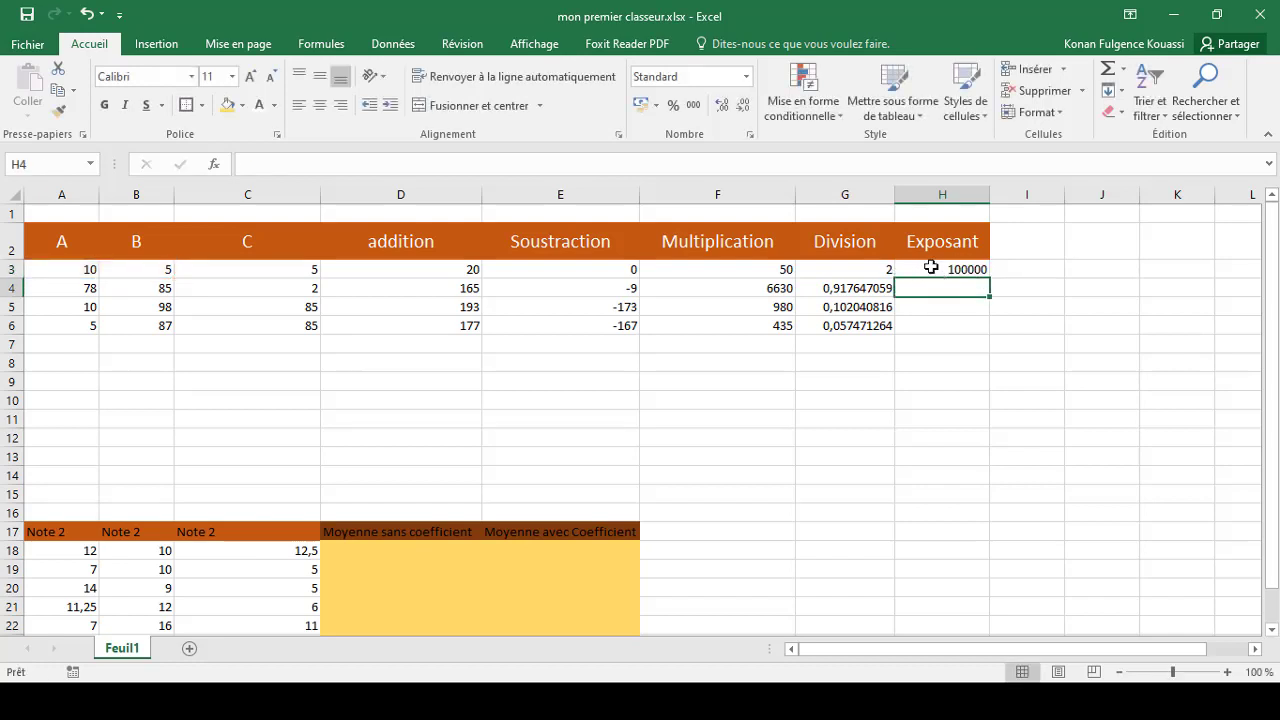
Fill the exponent formula from H3 down to H6
{"action": "left_click", "coordinate": [931, 267]}
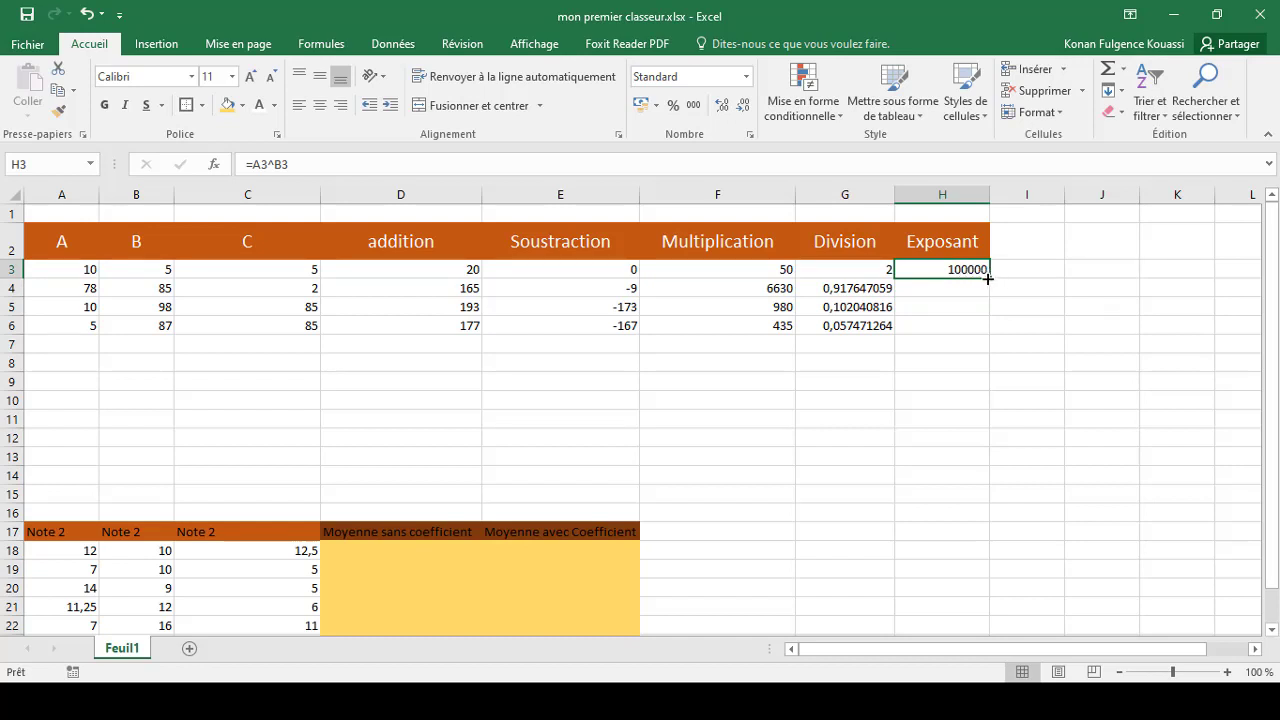
{"action": "left_click_drag", "start_coordinate": [986, 276], "coordinate": [991, 330]}
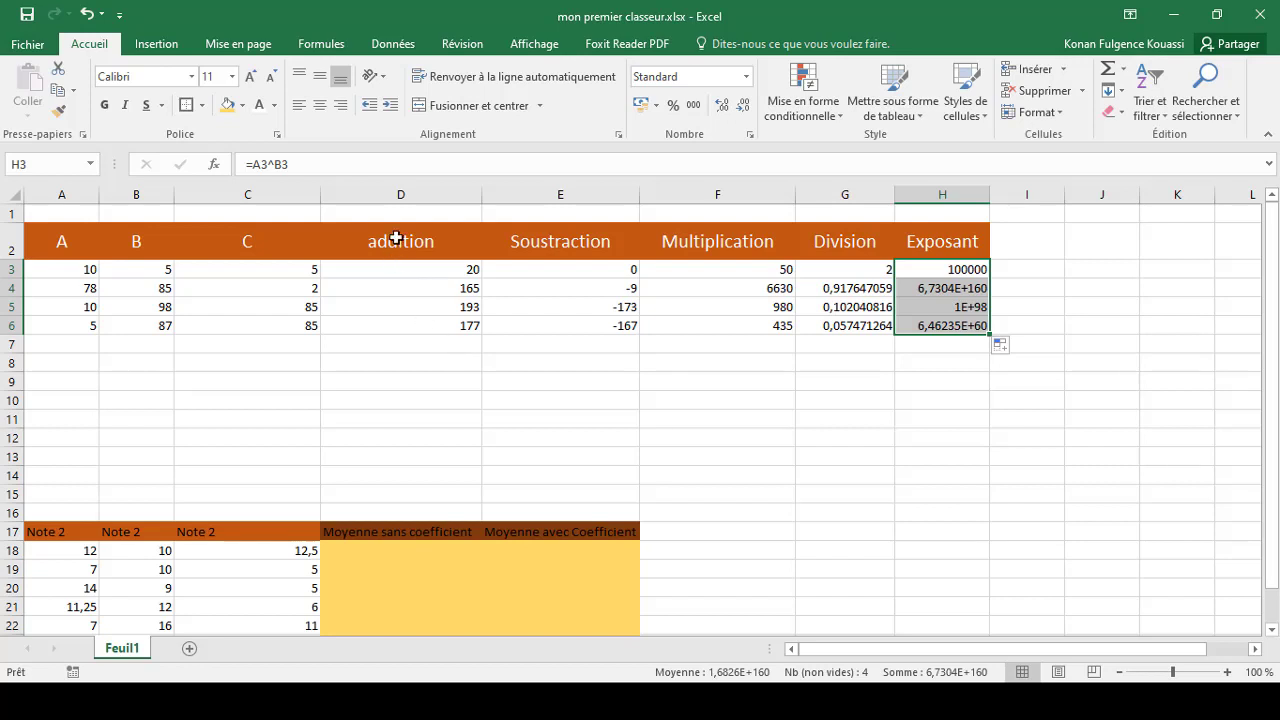
{"action": "left_click", "coordinate": [558, 243]}
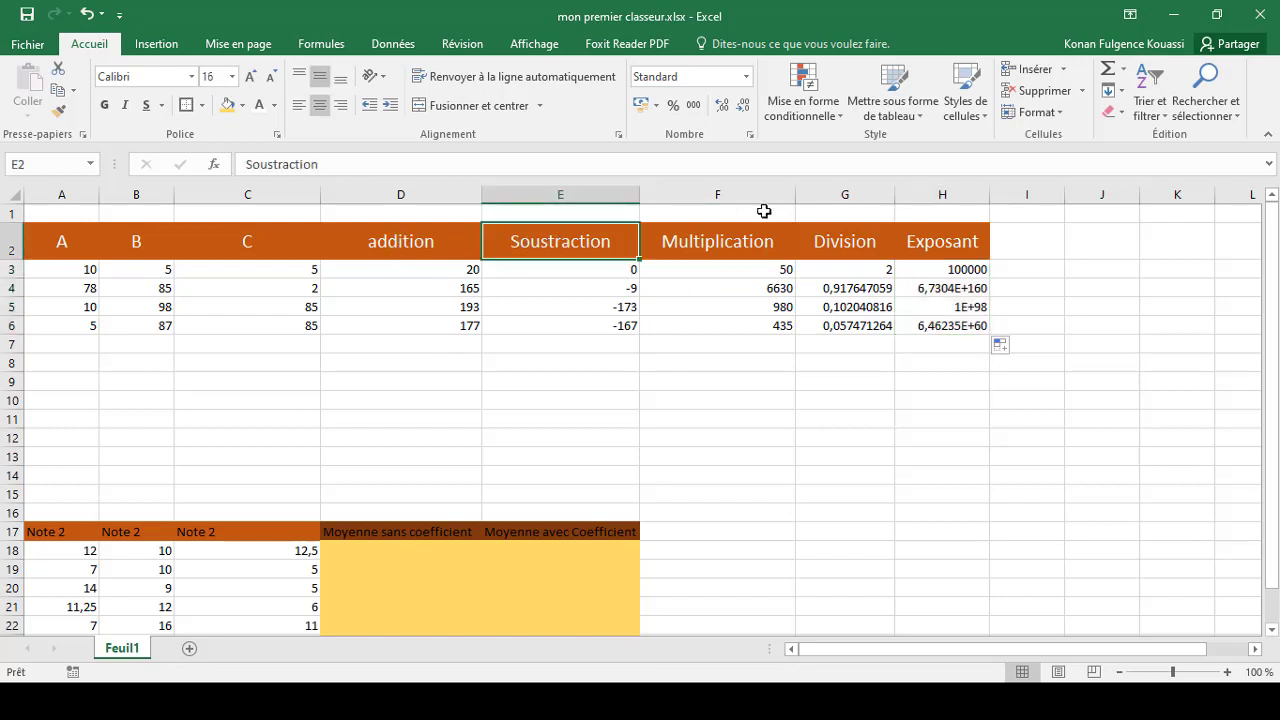
{"action": "left_click", "coordinate": [737, 240]}
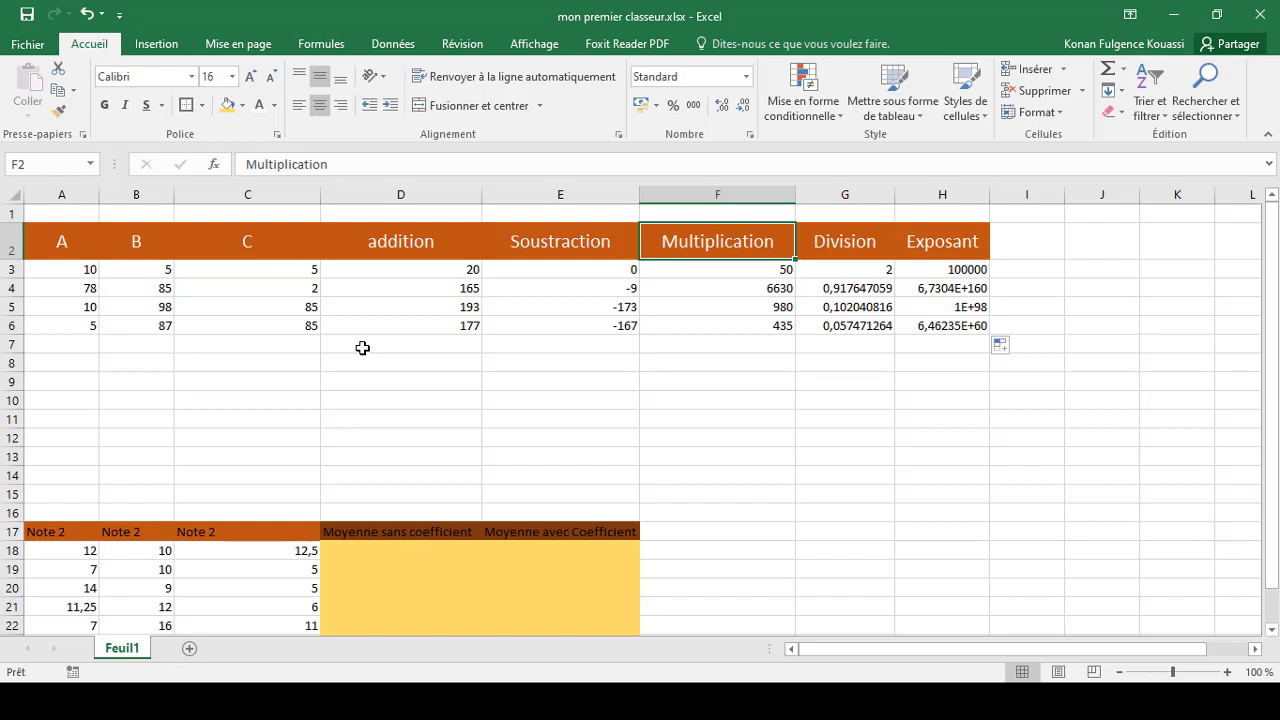
{"action": "left_click", "coordinate": [517, 291]}
{"action": "left_click", "coordinate": [359, 343]}
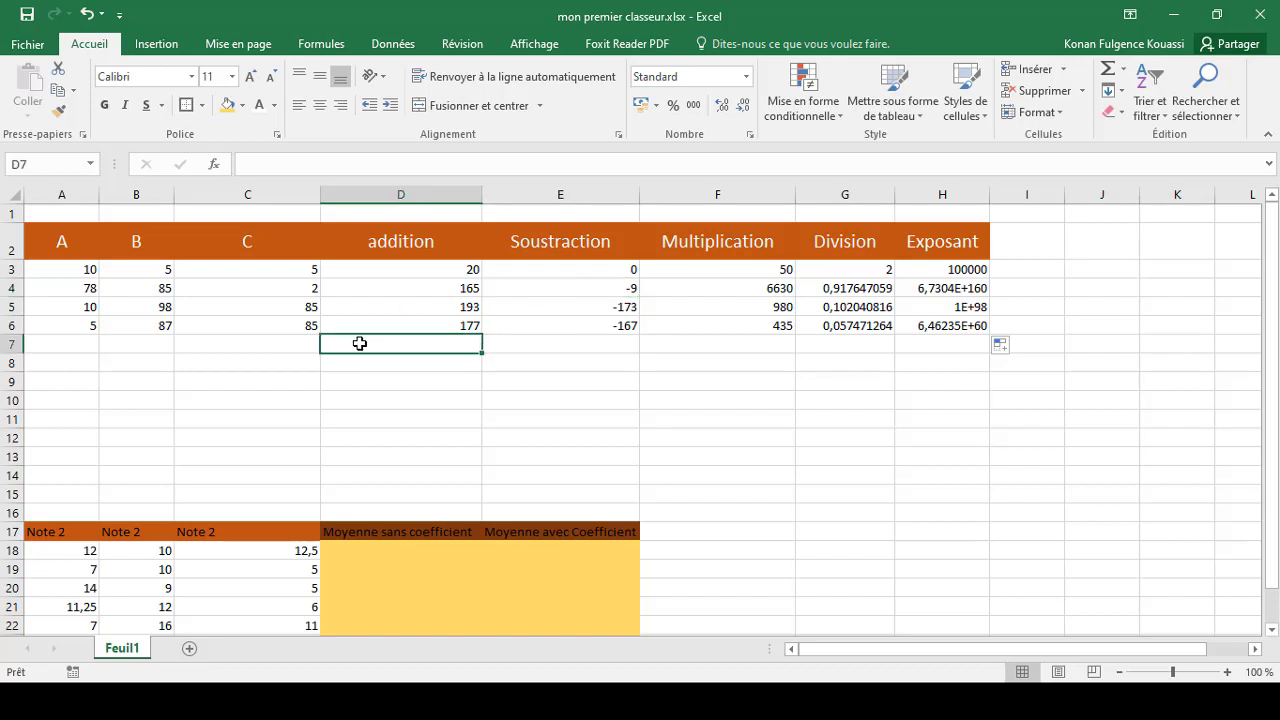
{"action": "type", "text": "="}
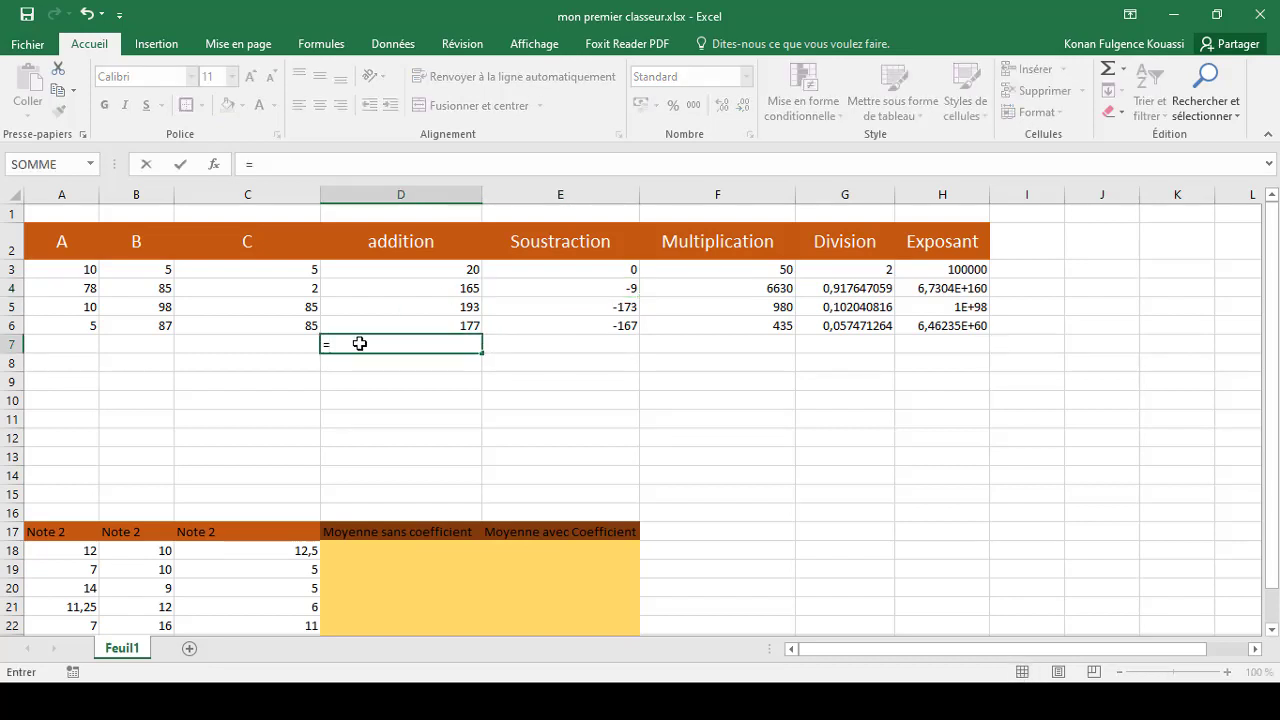
{"action": "key", "text": "BackSpace"}
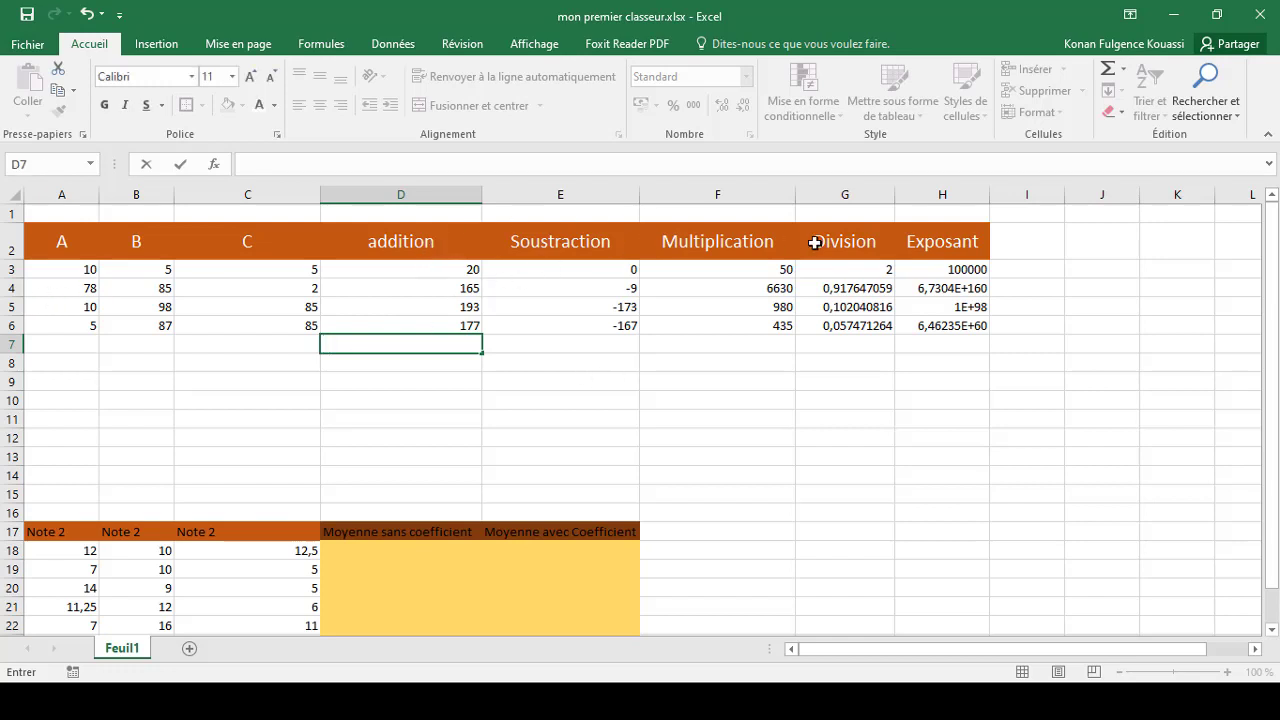
{"action": "key", "text": "Escape"}
Review the formulas in row 3 of the addition to Exposant columns and in D4, E4 and F4
{"action": "left_click", "coordinate": [949, 270]}
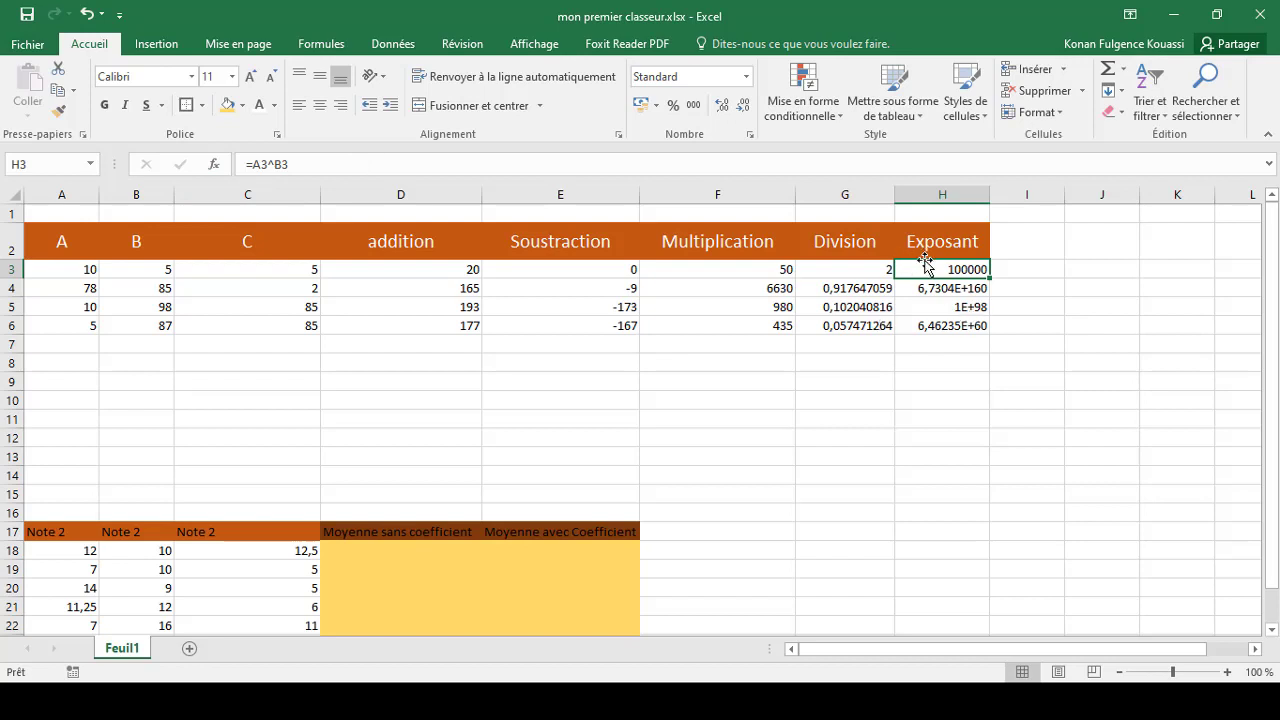
{"action": "left_click", "coordinate": [858, 272]}
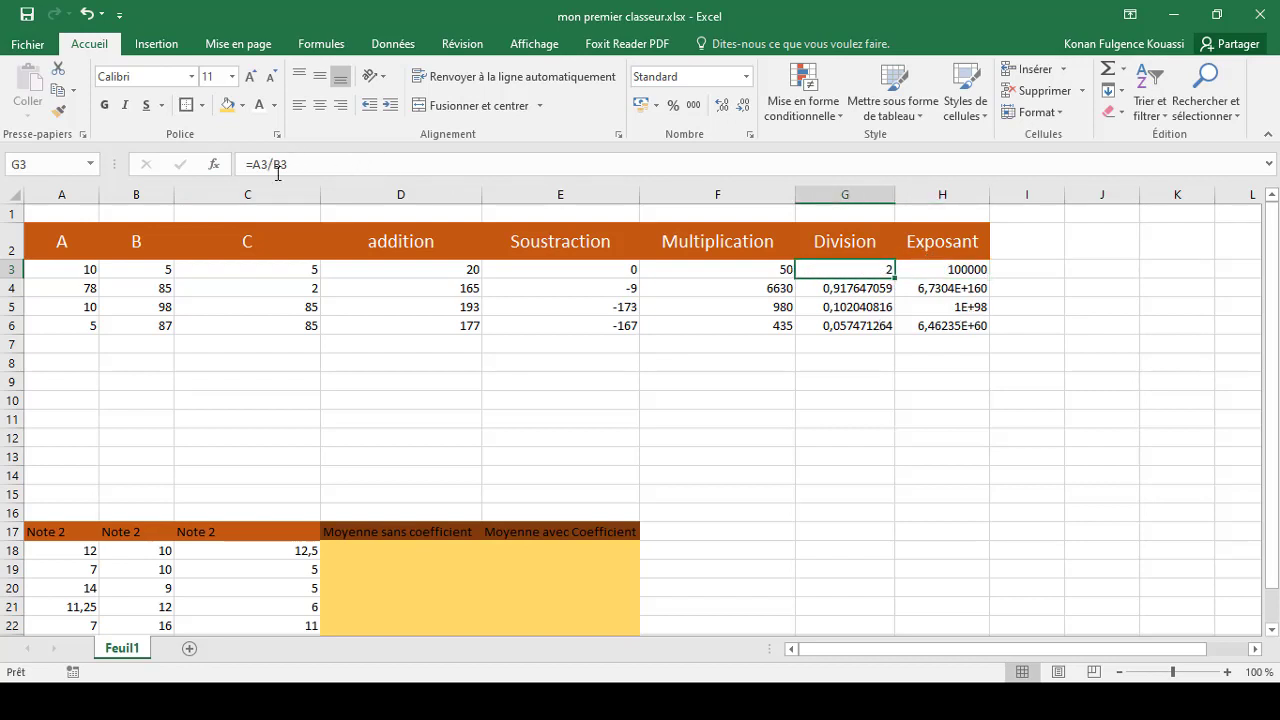
{"action": "left_click", "coordinate": [442, 271]}
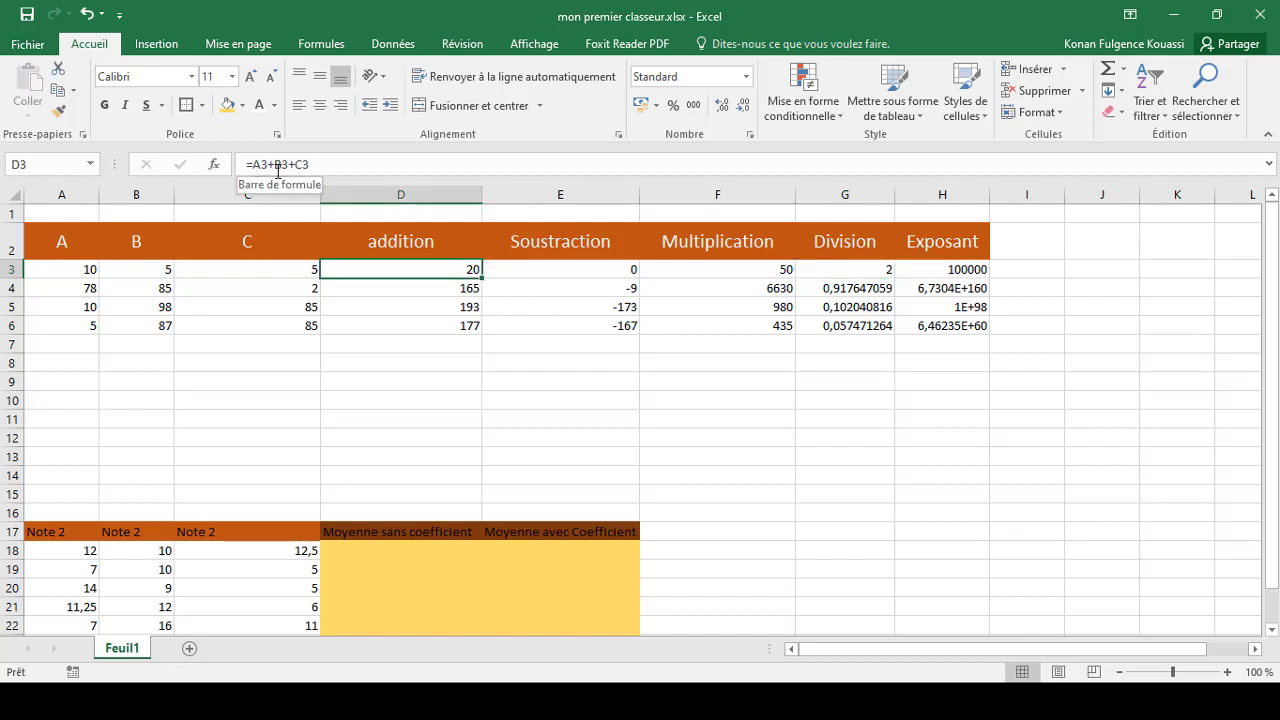
{"action": "left_click", "coordinate": [540, 276]}
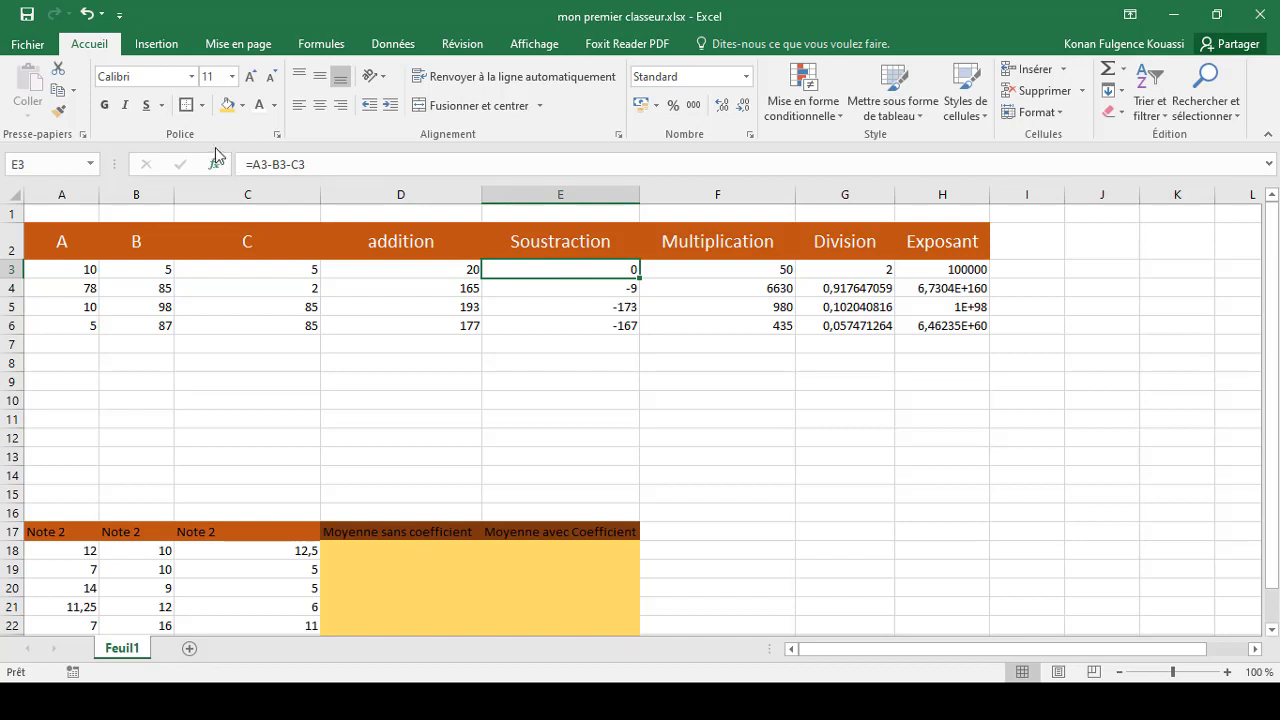
{"action": "left_click", "coordinate": [697, 270]}
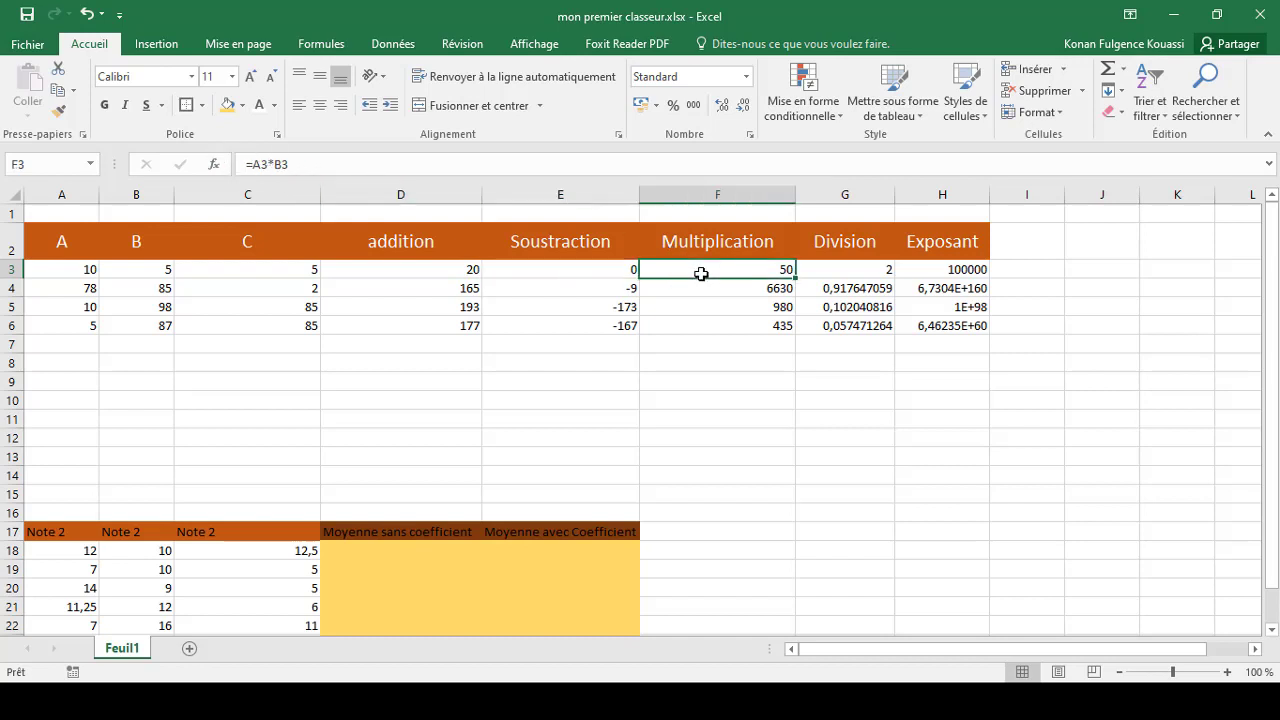
{"action": "left_click", "coordinate": [425, 288]}
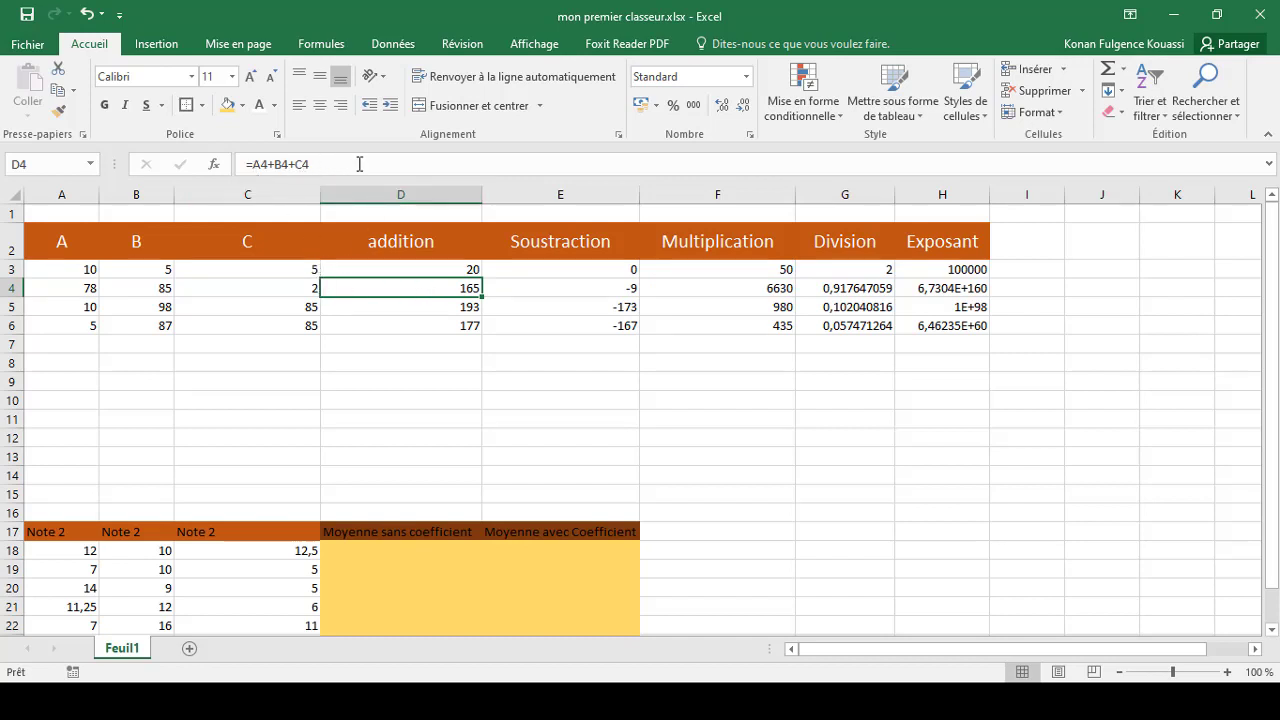
{"action": "left_click", "coordinate": [557, 290]}
{"action": "left_click", "coordinate": [726, 288]}
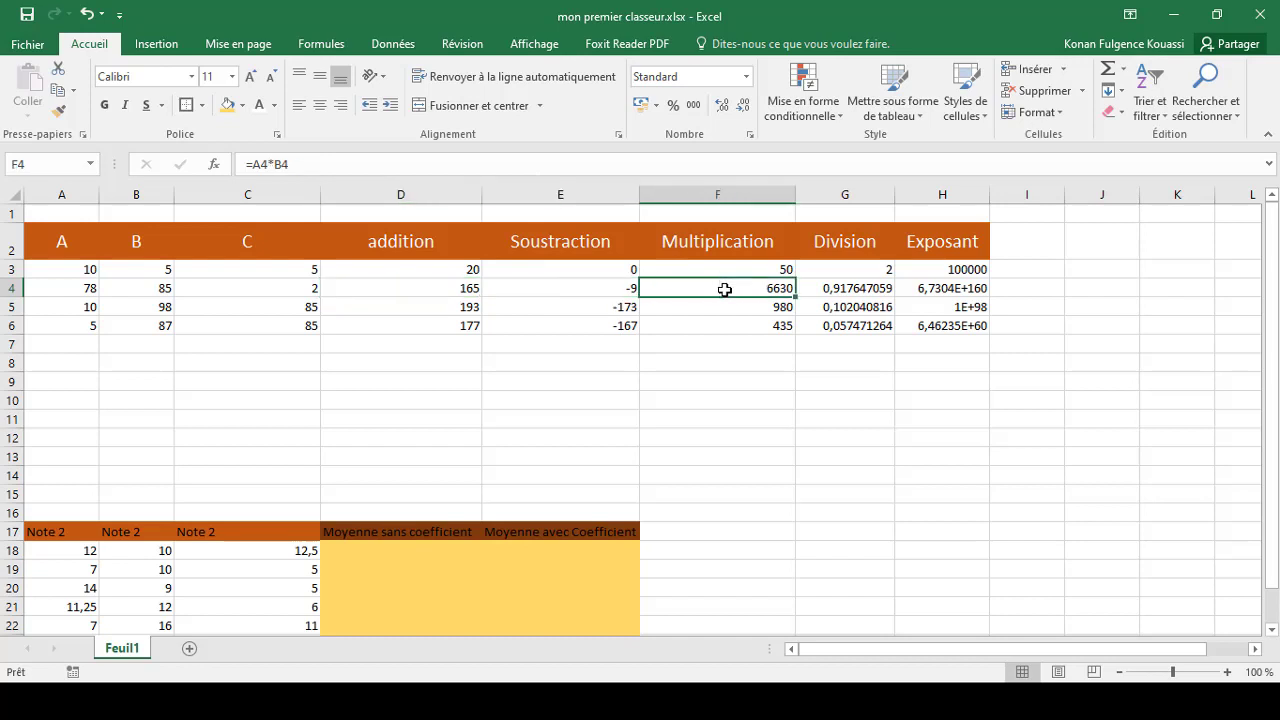
Enter the formula =A18+B18+C18 in cell D18 of the Moyenne sans coefficient column
{"action": "left_click_drag", "start_coordinate": [1272, 320], "coordinate": [1272, 352]}
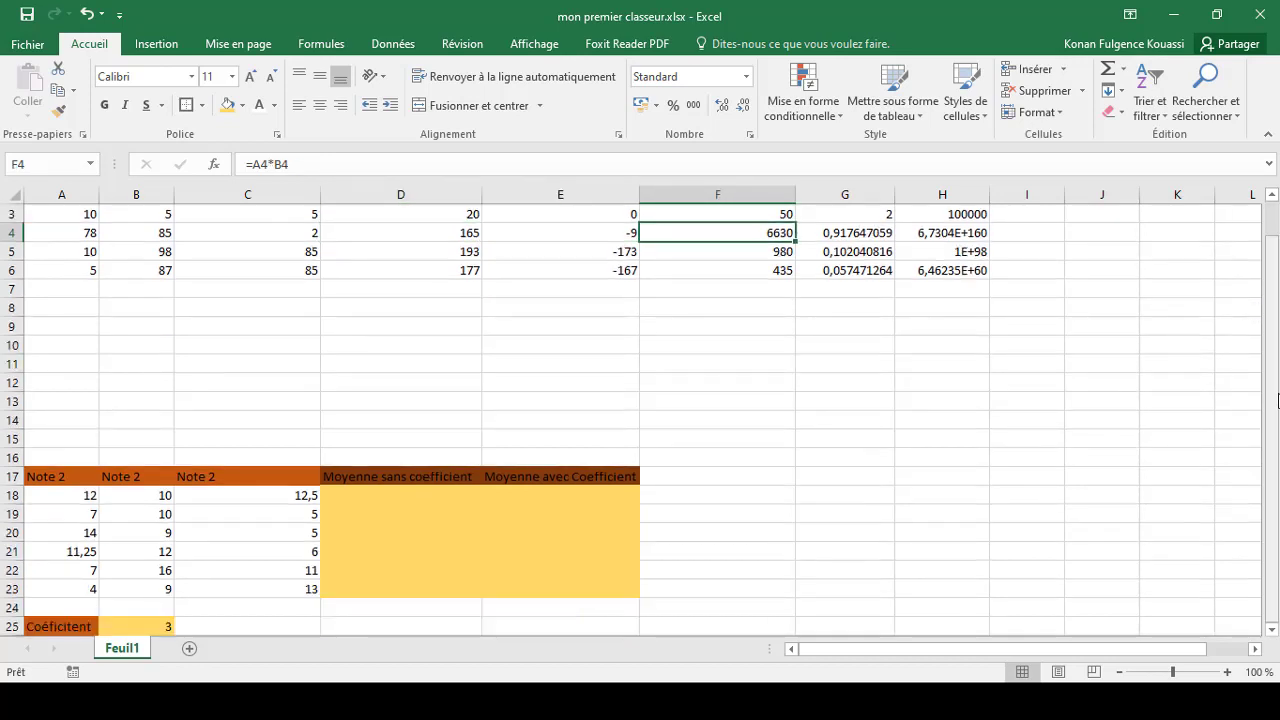
{"action": "left_click", "coordinate": [1276, 460]}
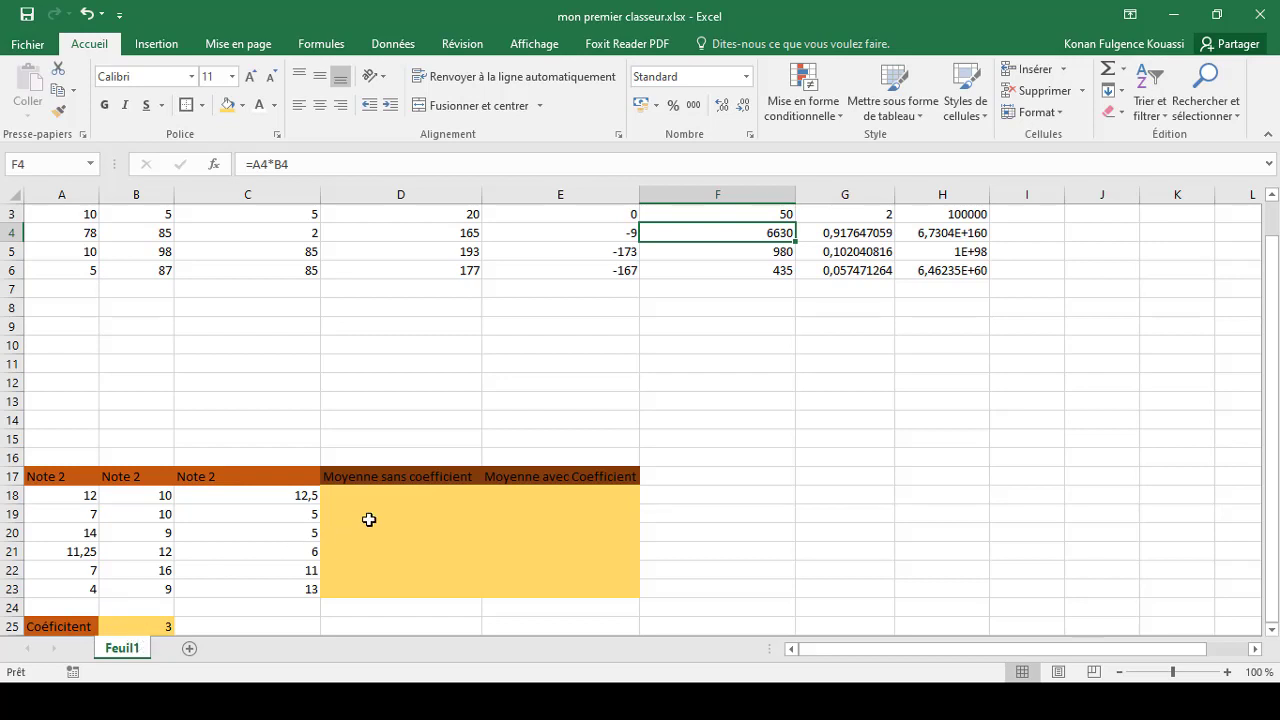
{"action": "left_click", "coordinate": [349, 496]}
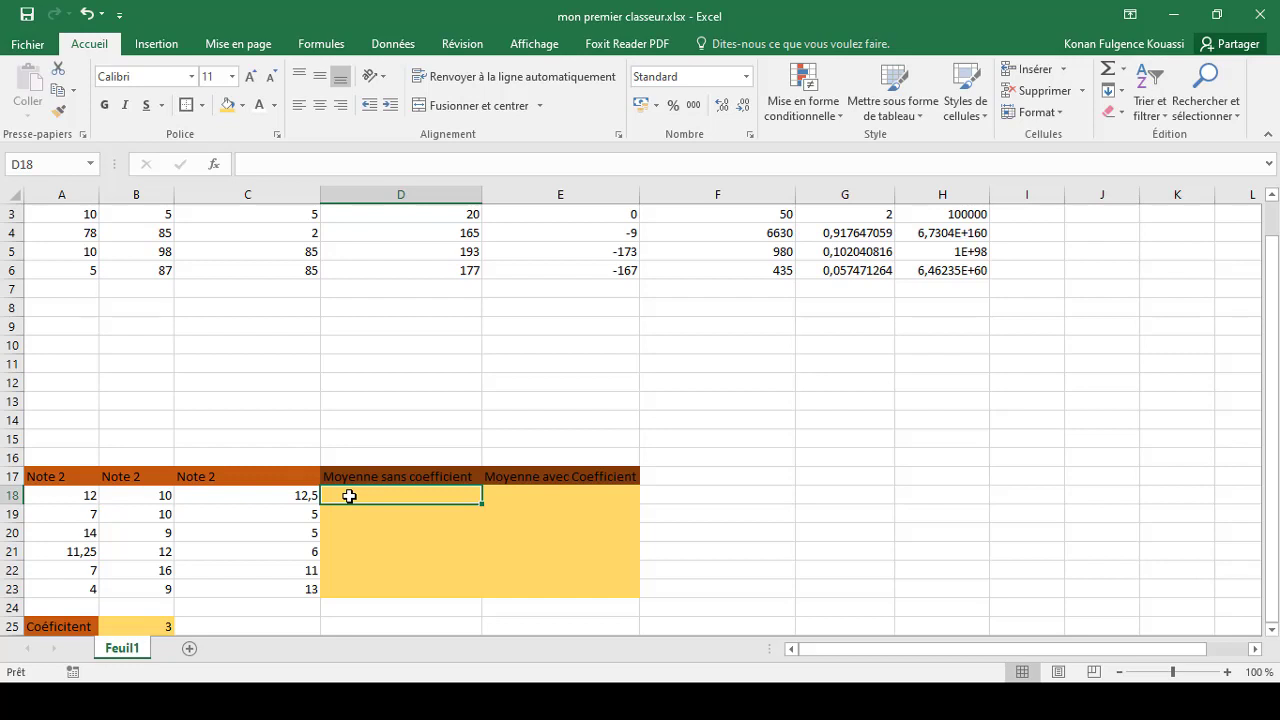
{"action": "type", "text": "="}
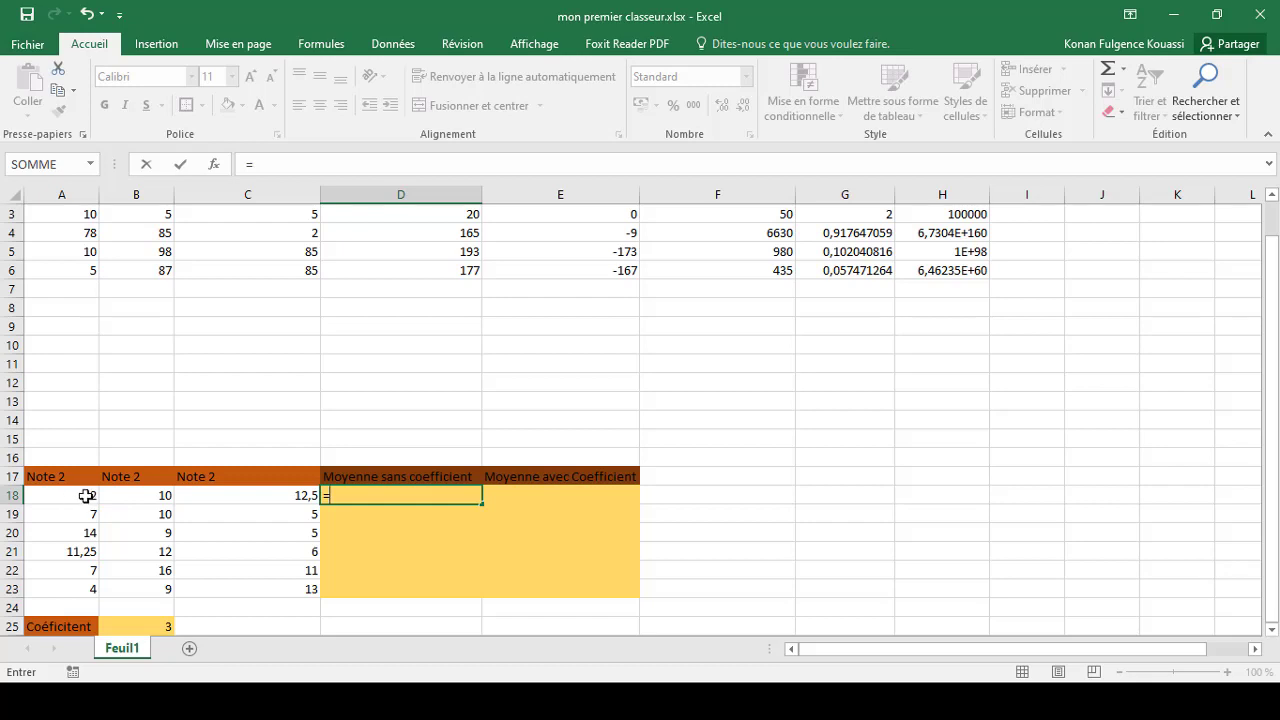
{"action": "type", "text": "A"}
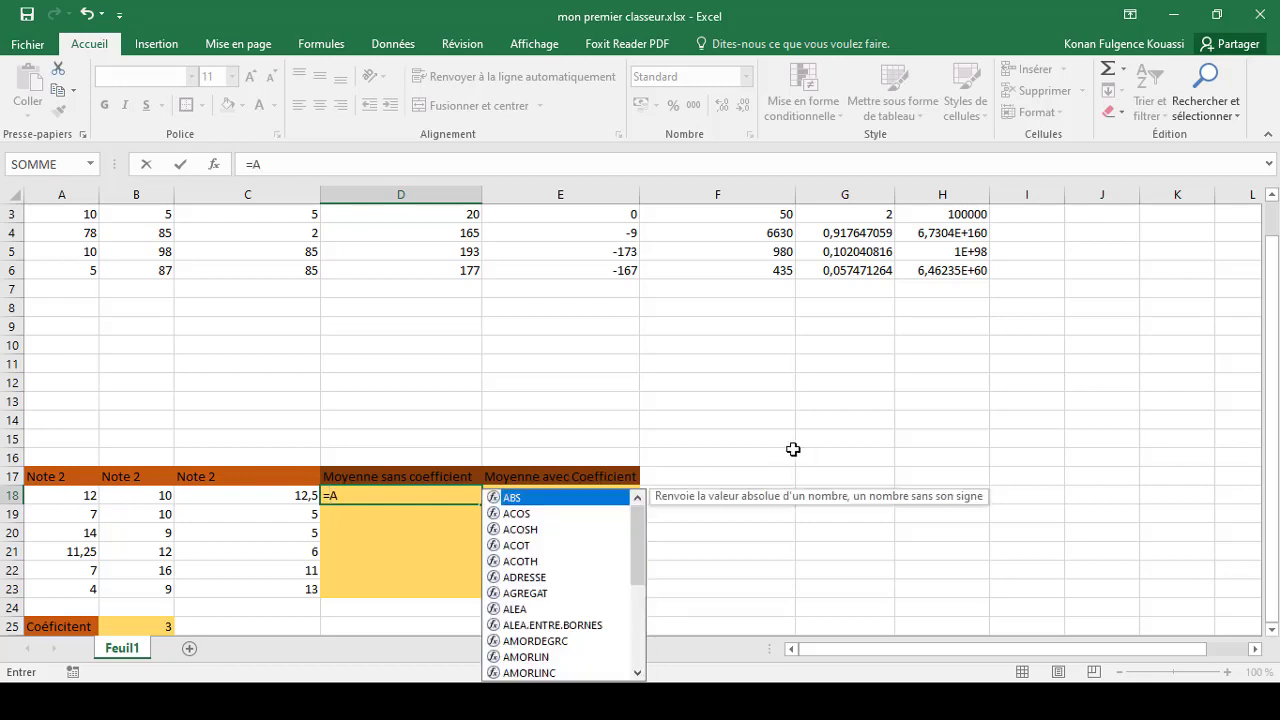
{"action": "type", "text": "18+"}
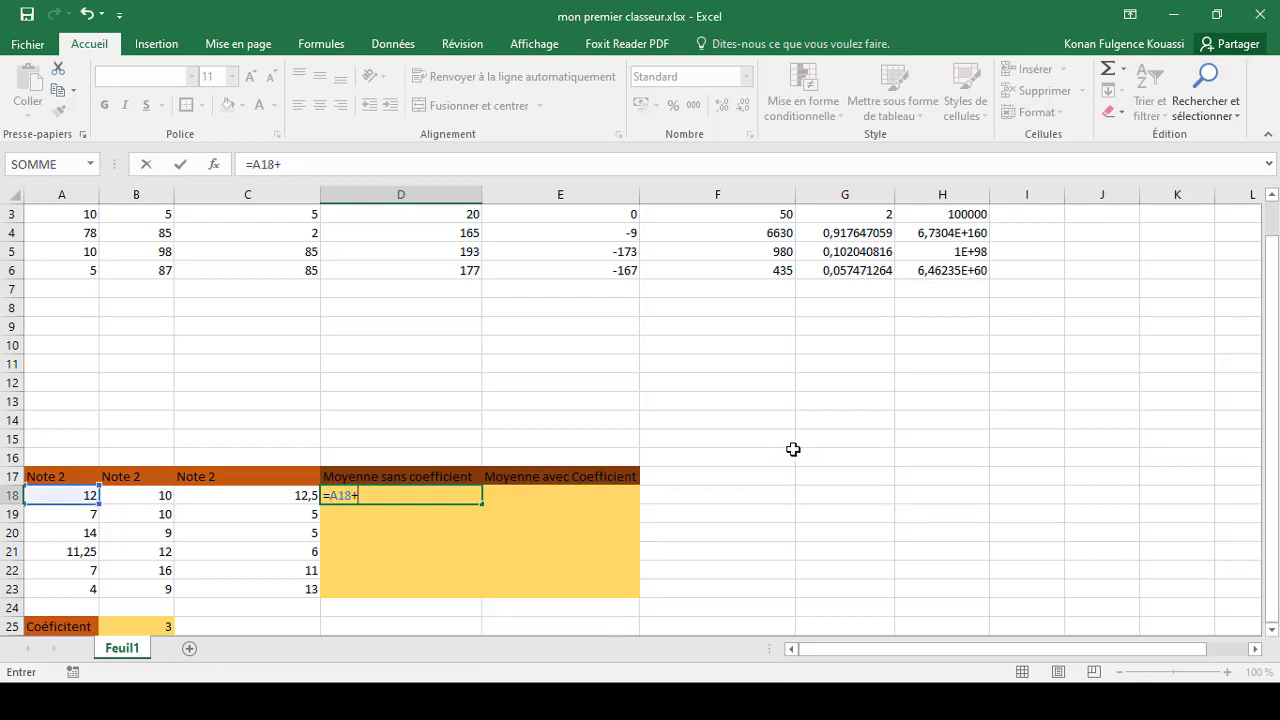
{"action": "type", "text": "B18"}
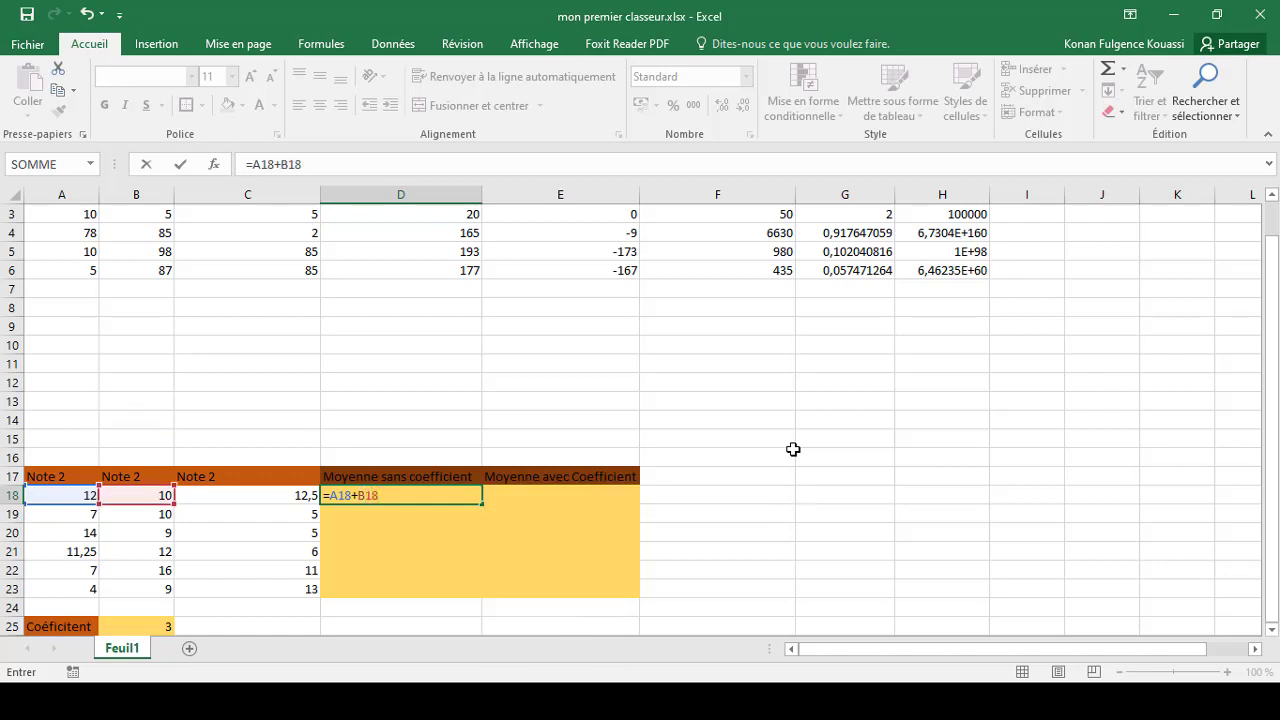
{"action": "type", "text": "+C18"}
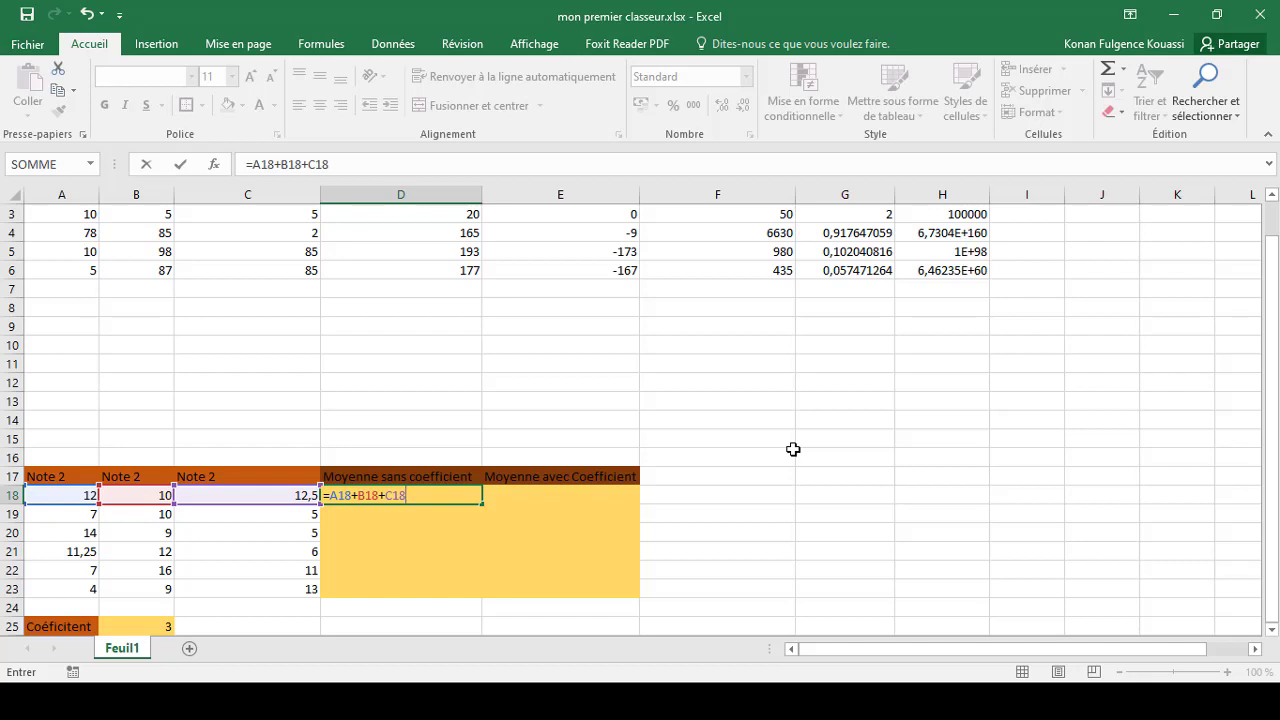
{"action": "key", "text": "Left"}
{"action": "key", "text": "Left"}
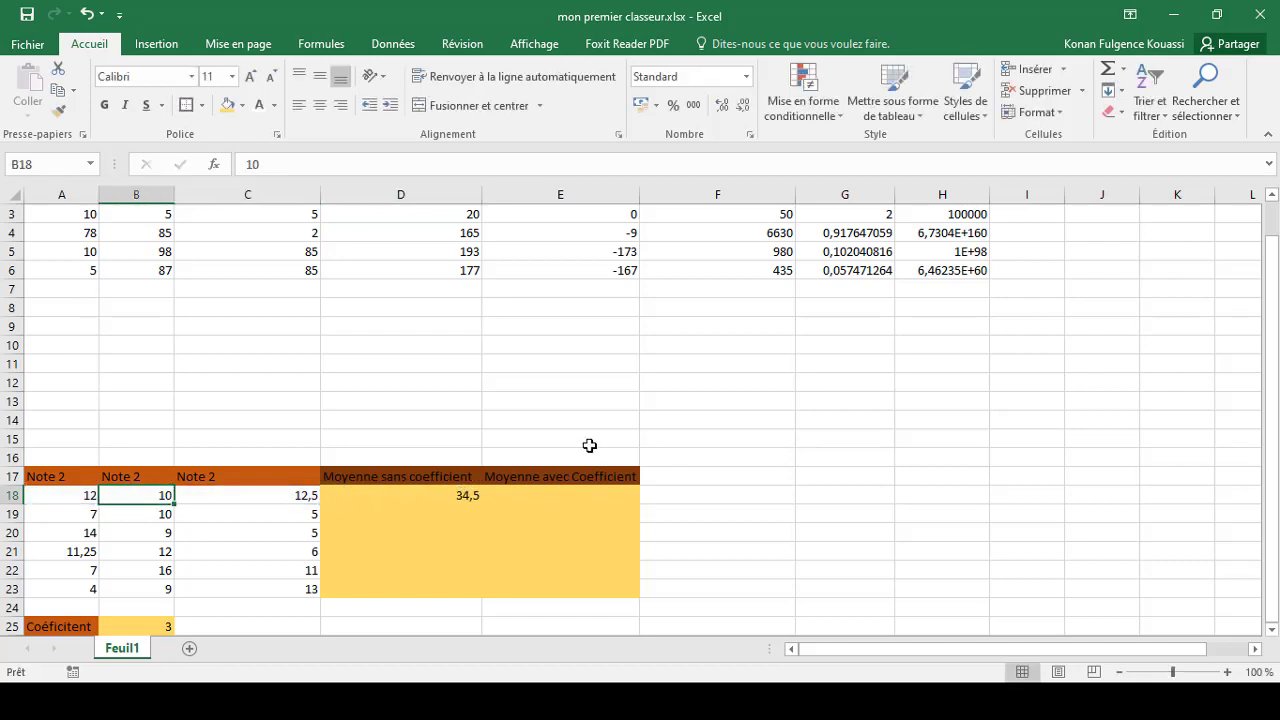
Edit cell D18 to put the sum in parentheses and divide it by 3, giving =(A18+B18+C18)/3
{"action": "left_click", "coordinate": [380, 494]}
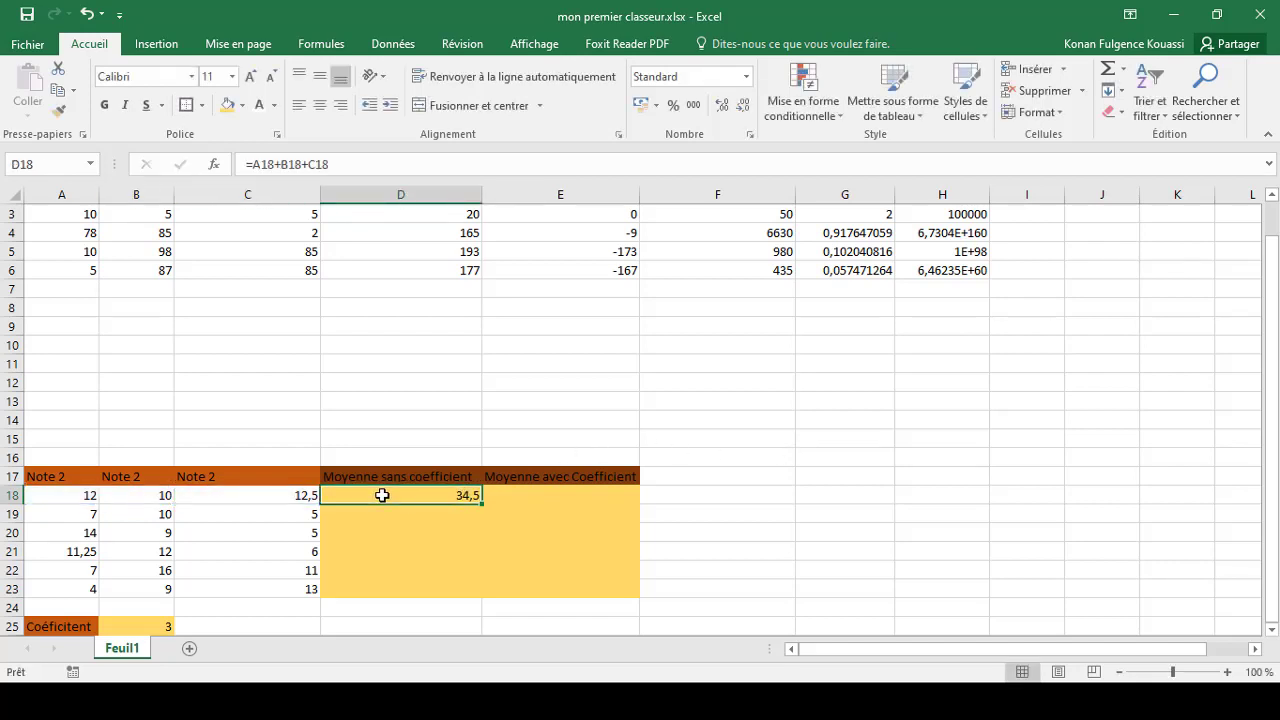
{"action": "double_click", "coordinate": [382, 495]}
{"action": "left_click", "coordinate": [329, 495]}
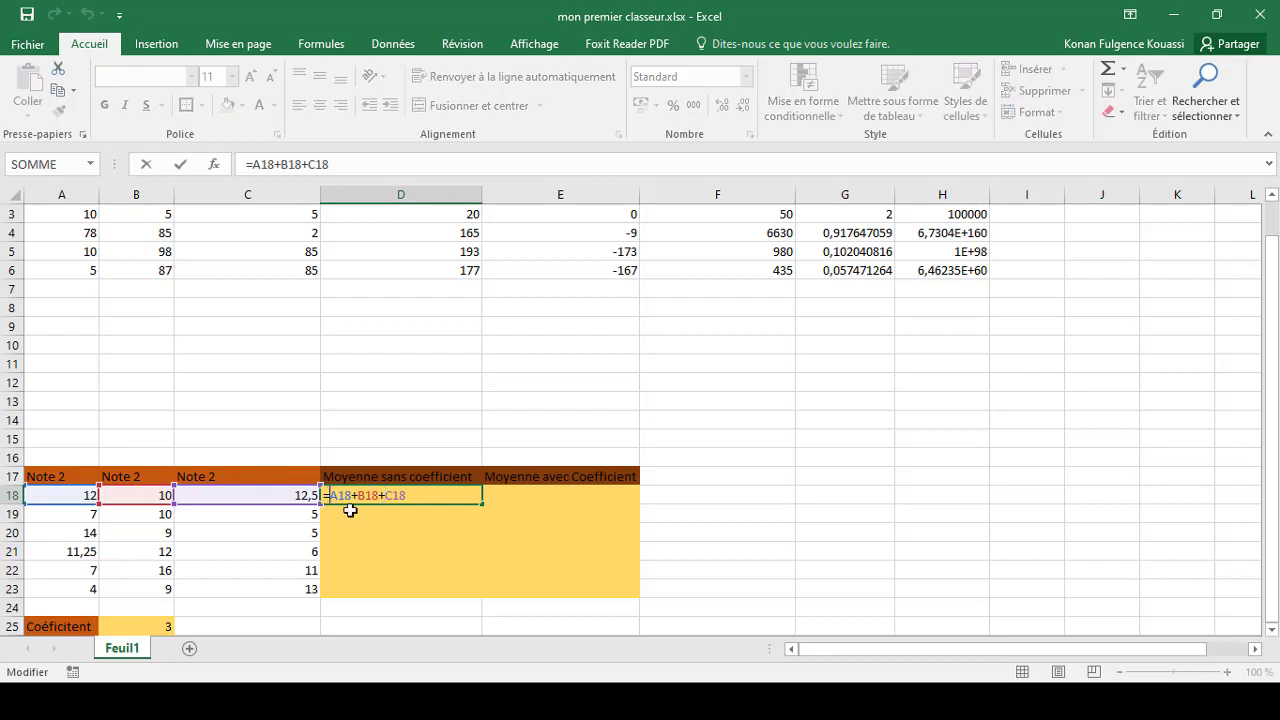
{"action": "type", "text": "("}
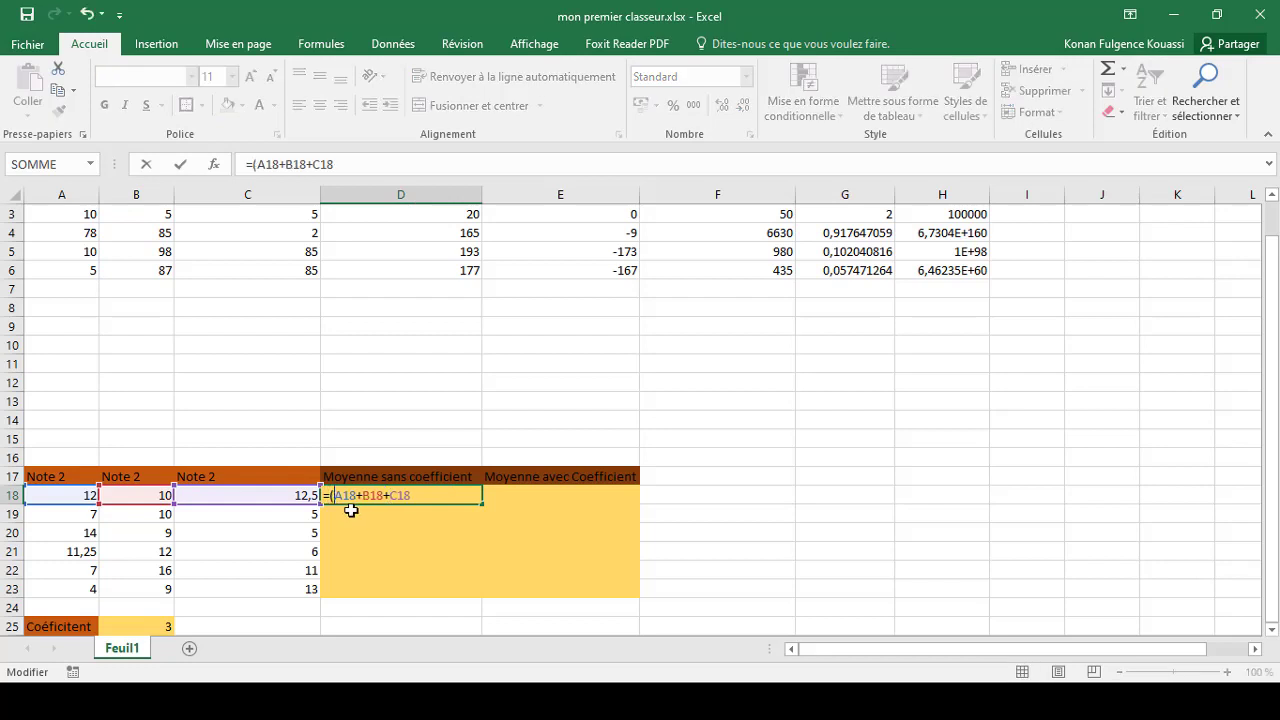
{"action": "left_click", "coordinate": [425, 494]}
{"action": "type", "text": ")/4"}
{"action": "key", "text": "BackSpace"}
{"action": "type", "text": "3"}
{"action": "key", "text": "Return"}
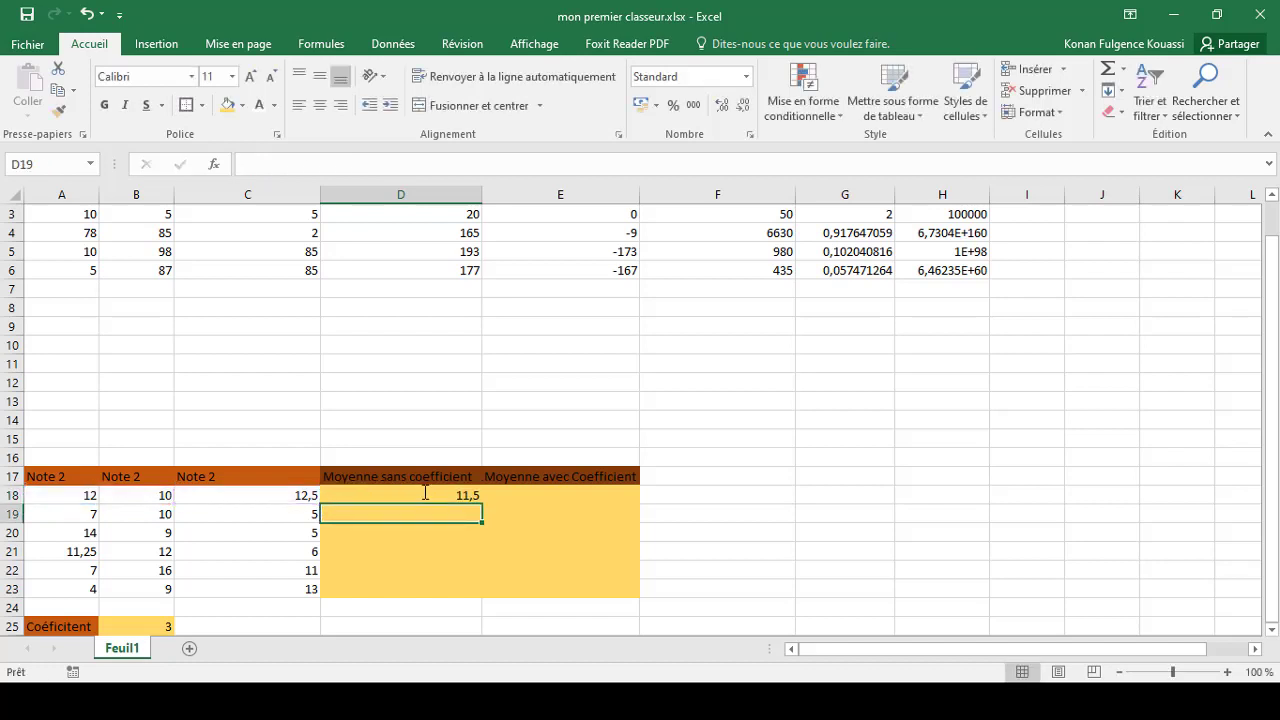
Fill the average formula from D18 down to D23
{"action": "left_click", "coordinate": [425, 492]}
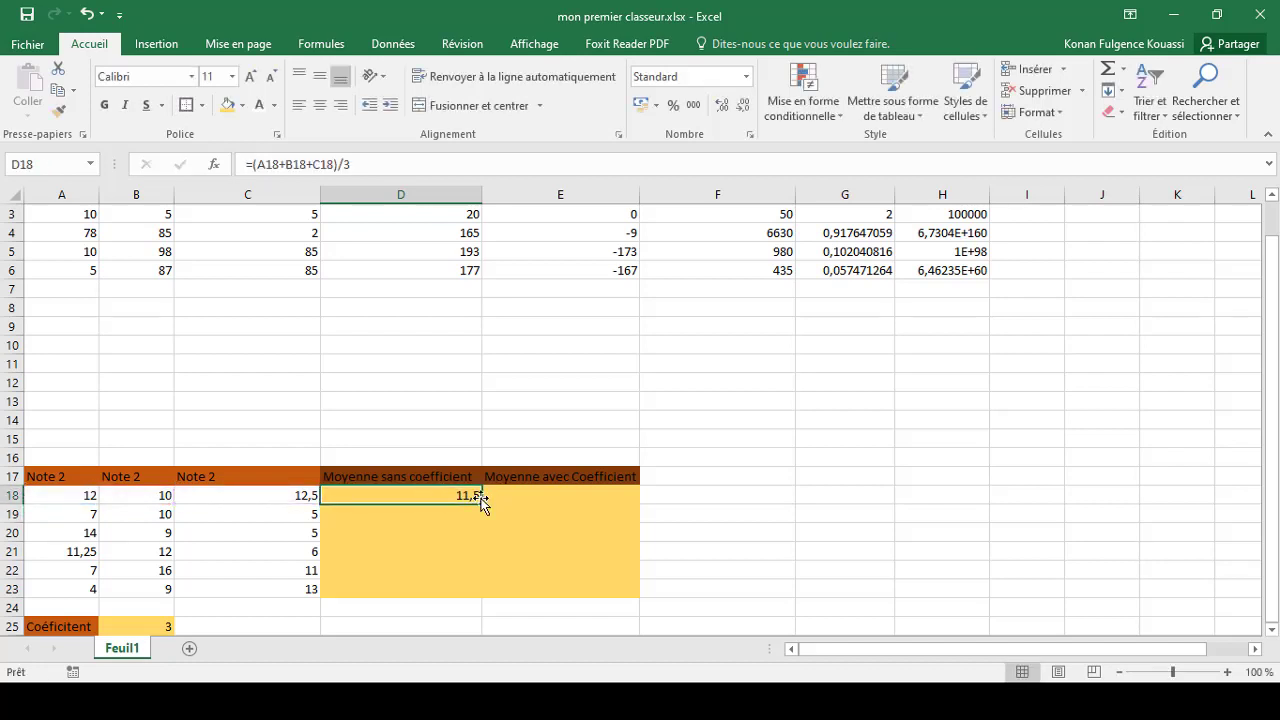
{"action": "left_click_drag", "start_coordinate": [482, 500], "coordinate": [480, 598]}
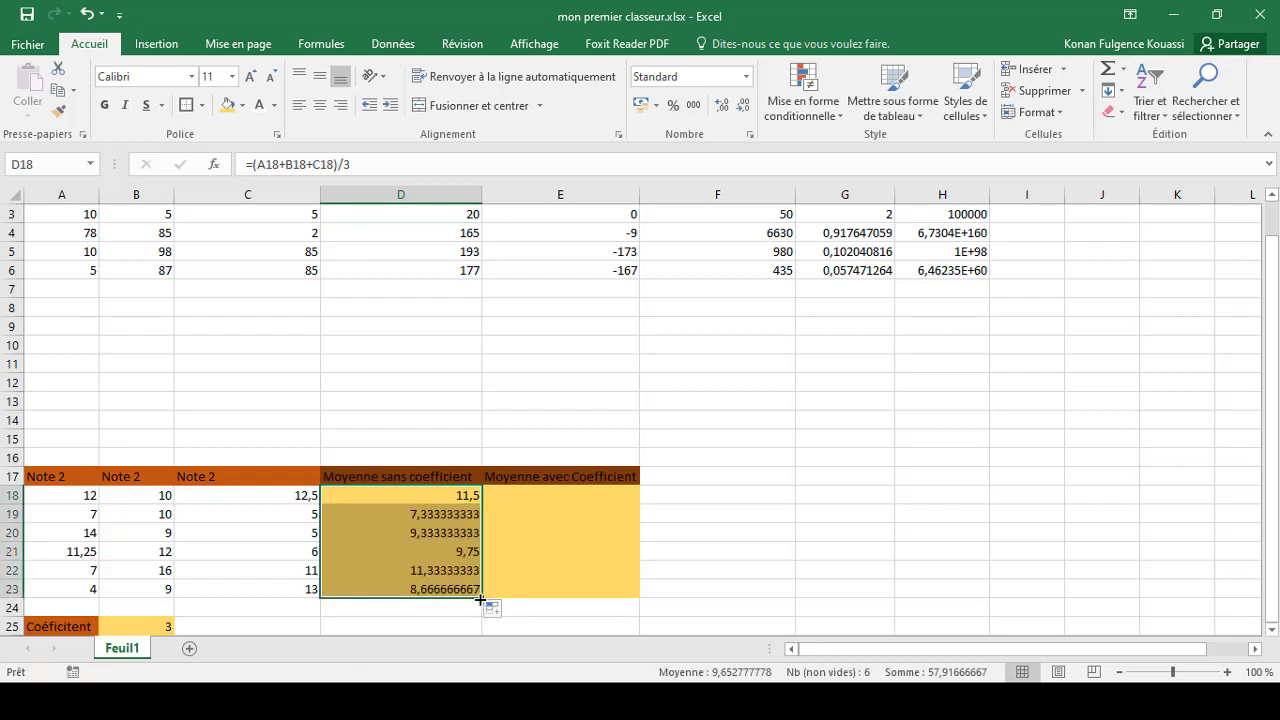
Start the formula =A18+B18+C18 in cell E18 of the Moyenne avec Coefficient column
{"action": "left_click", "coordinate": [527, 497]}
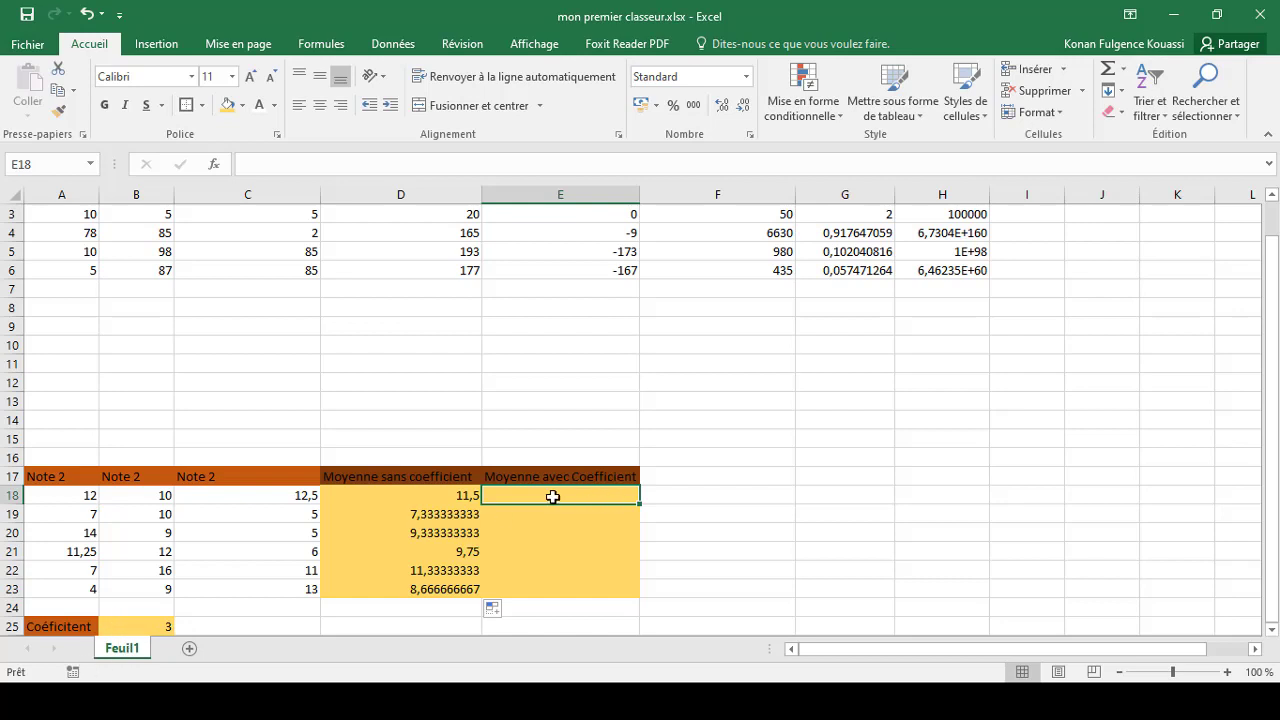
{"action": "type", "text": "A"}
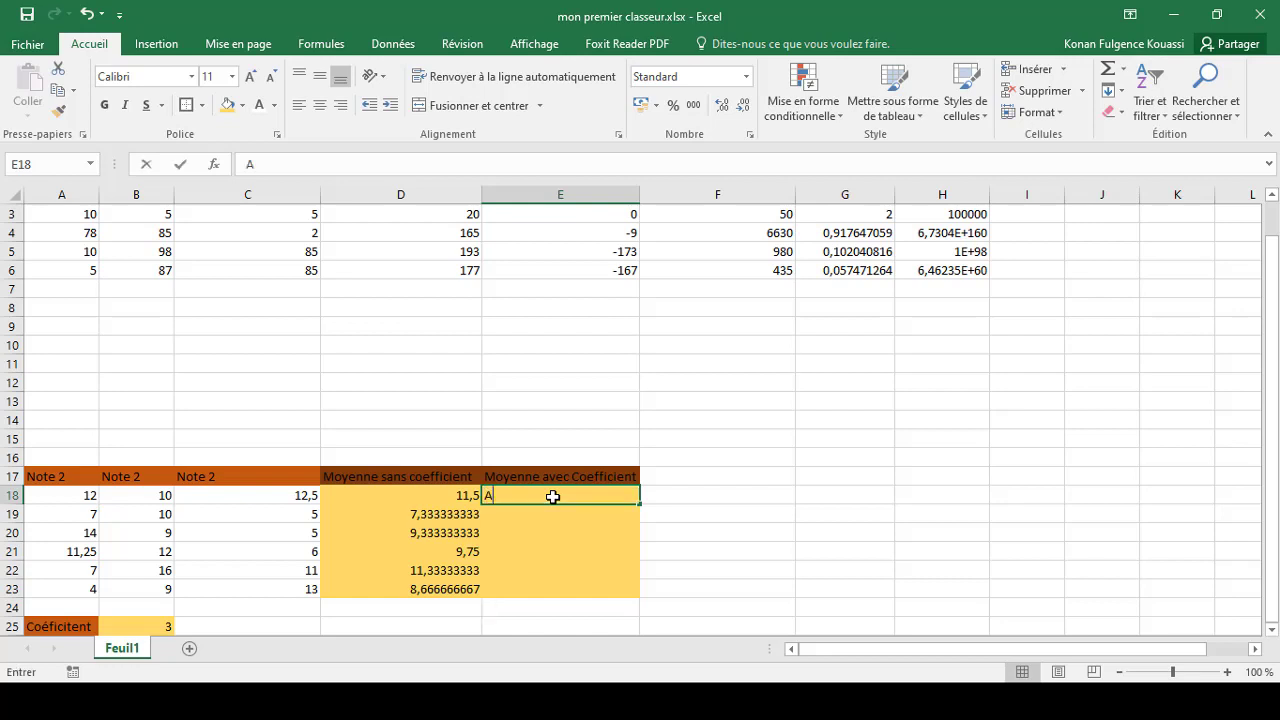
{"action": "type", "text": "18"}
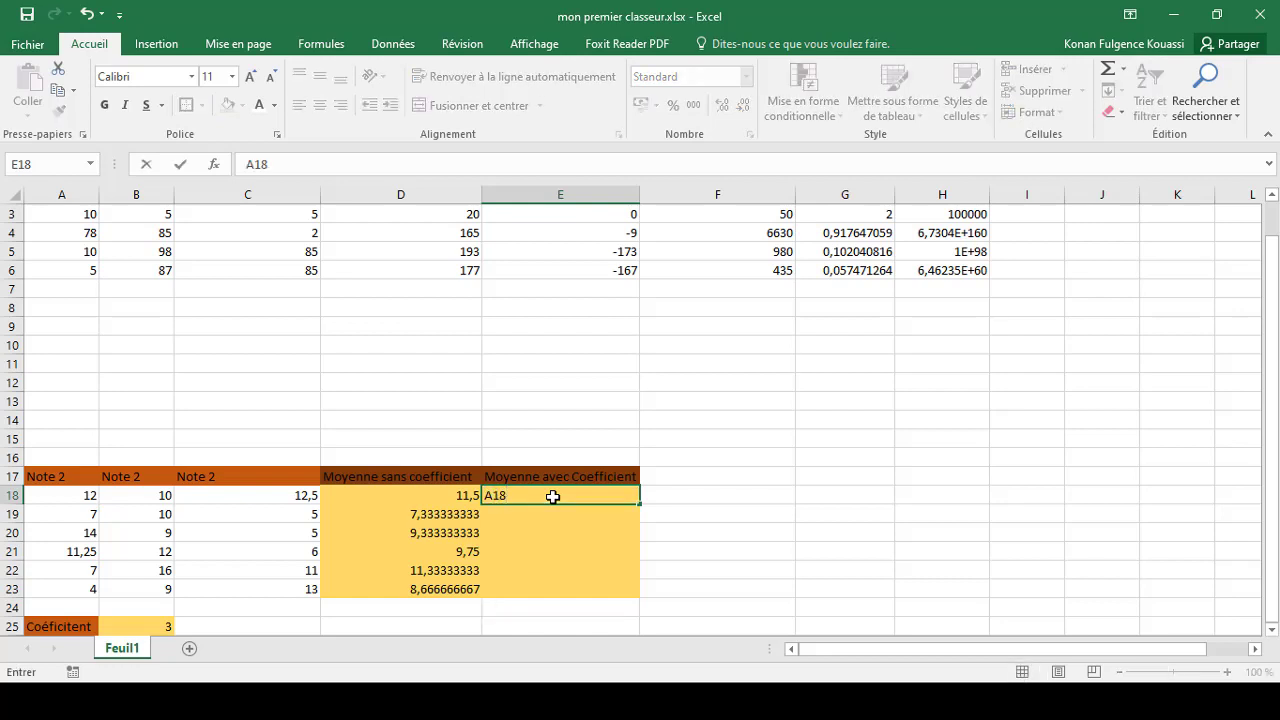
{"action": "key", "text": "BackSpace"}
{"action": "key", "text": "BackSpace"}
{"action": "key", "text": "BackSpace"}
{"action": "type", "text": "=A"}
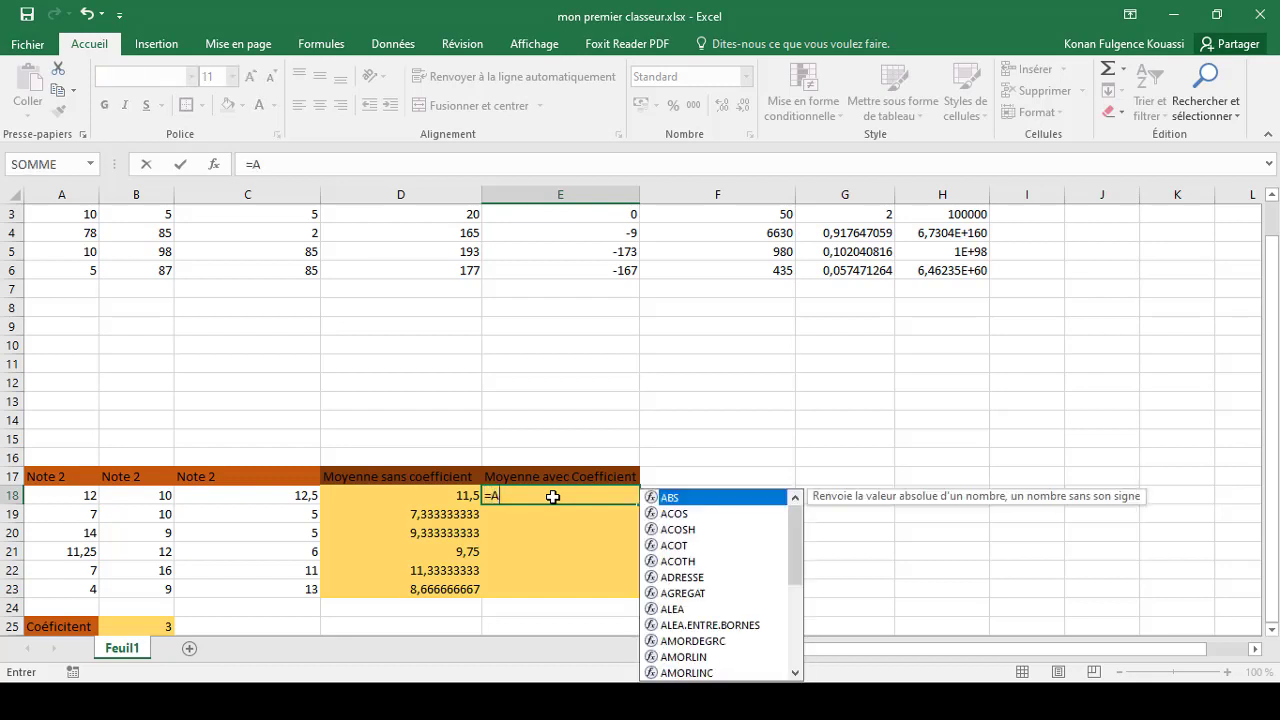
{"action": "type", "text": "18+"}
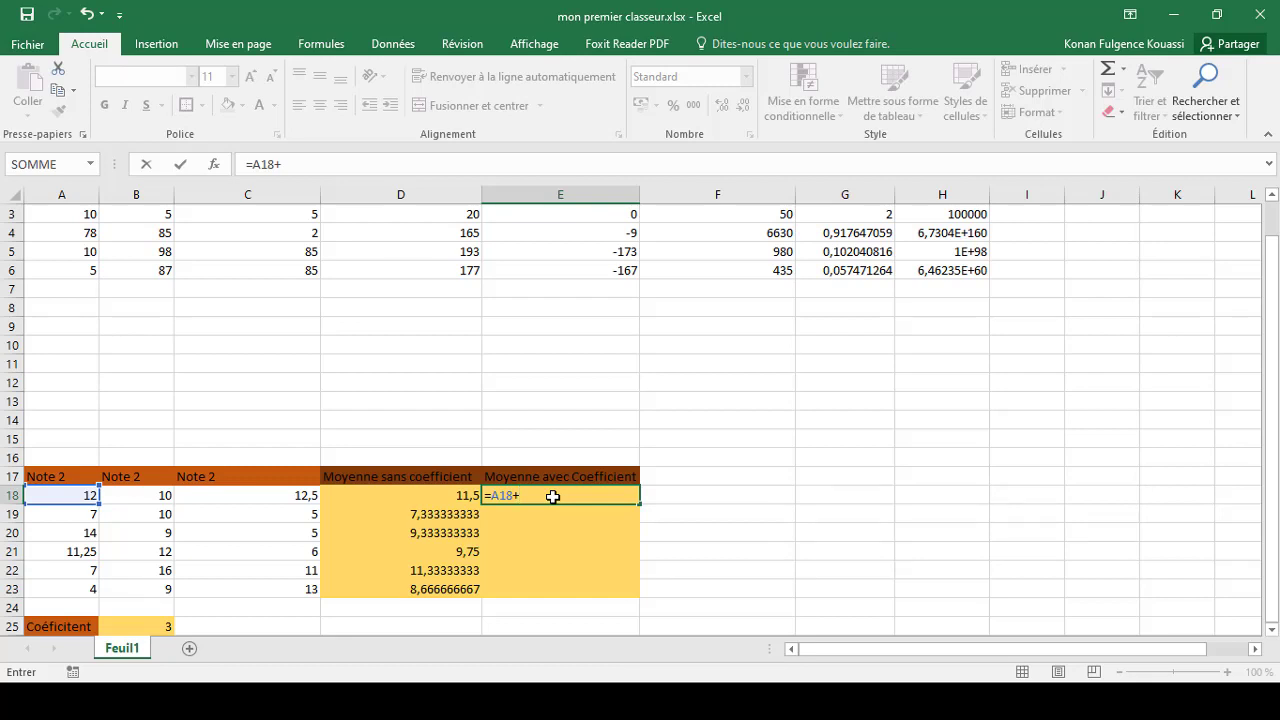
{"action": "type", "text": "B18+"}
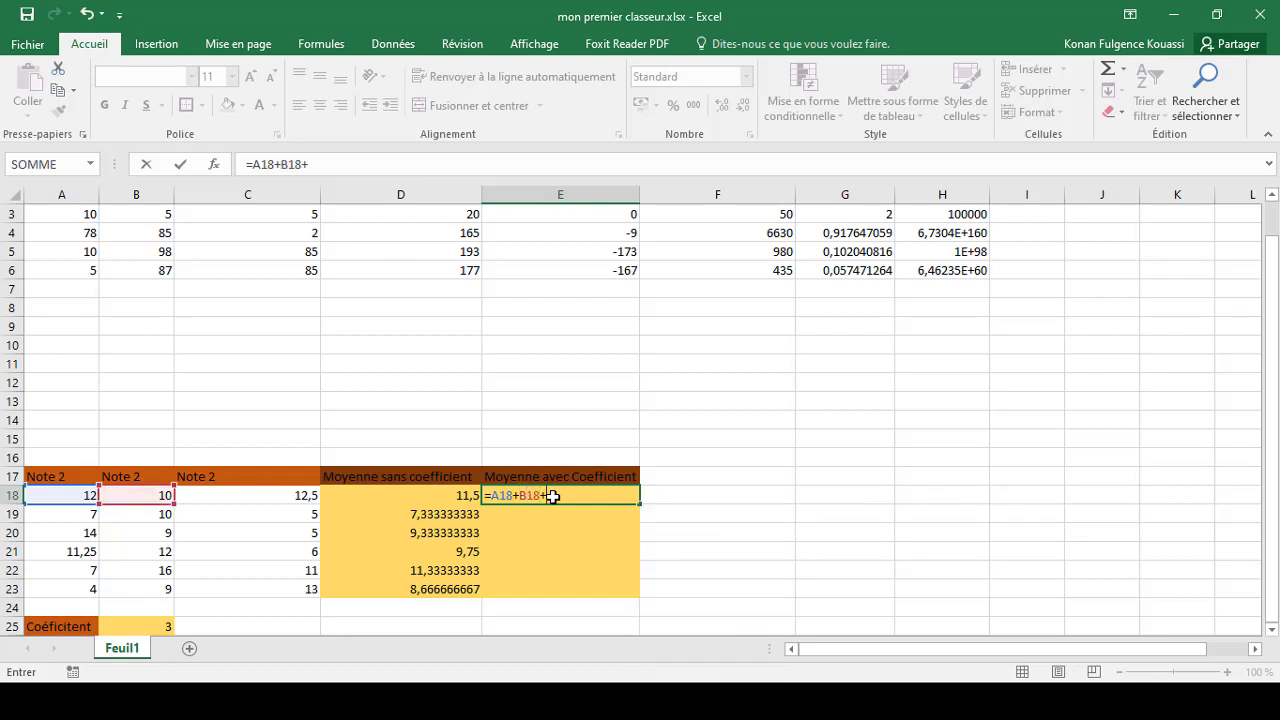
{"action": "type", "text": "C"}
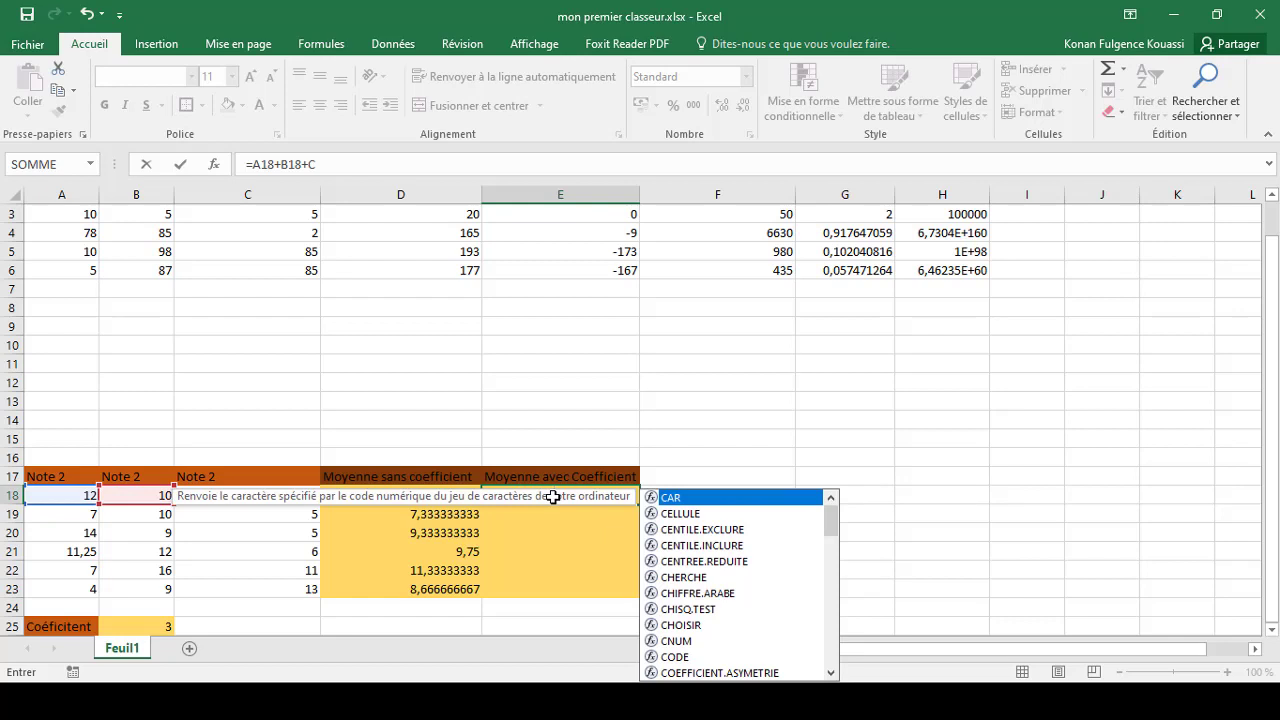
{"action": "type", "text": "18"}
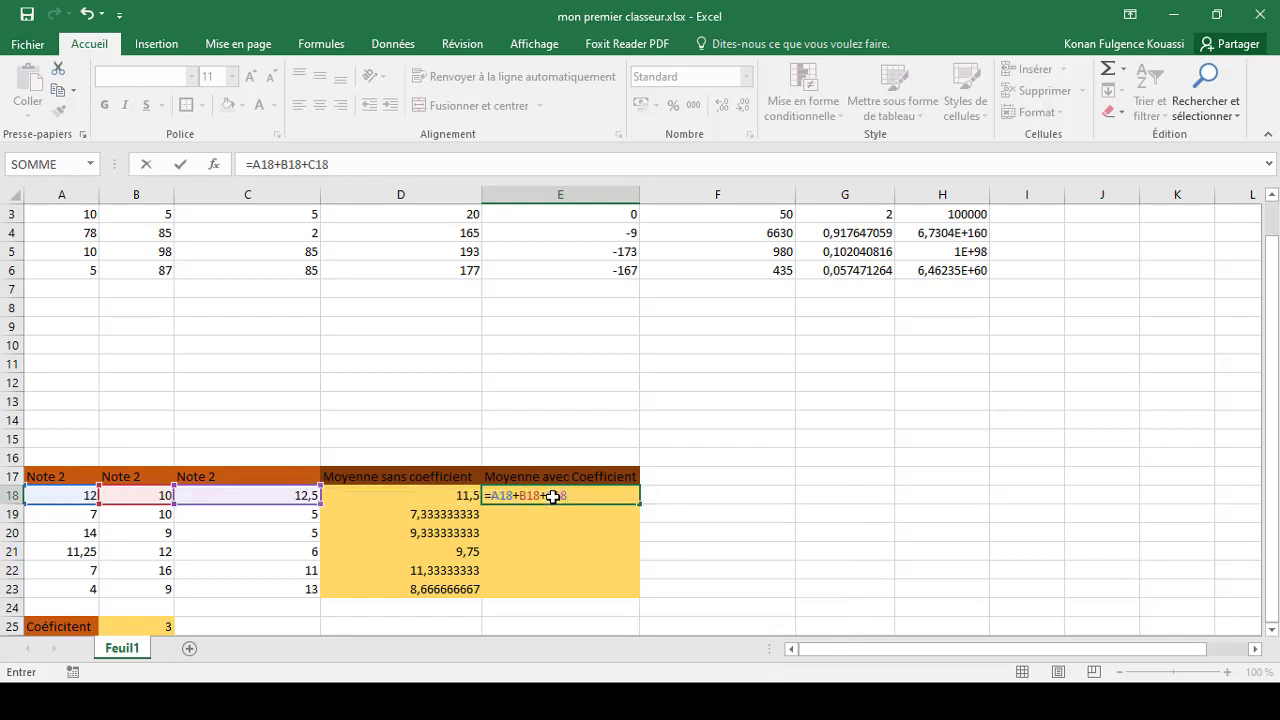
Extend the E18 formula to average the three notes and multiply by the coefficient cell, giving =((A18+B18+C18)/3)*B25
{"action": "left_click", "coordinate": [492, 495]}
{"action": "type", "text": "("}
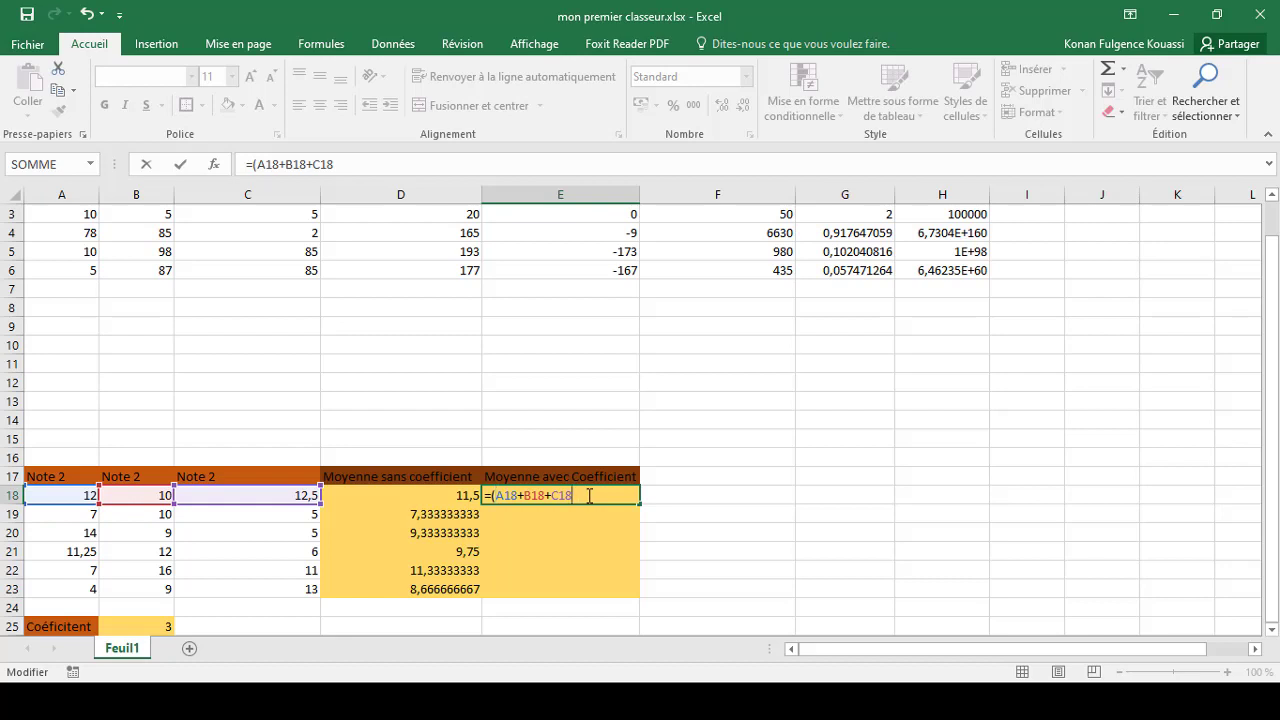
{"action": "type", "text": ")/3"}
{"action": "left_click", "coordinate": [492, 497]}
{"action": "type", "text": "("}
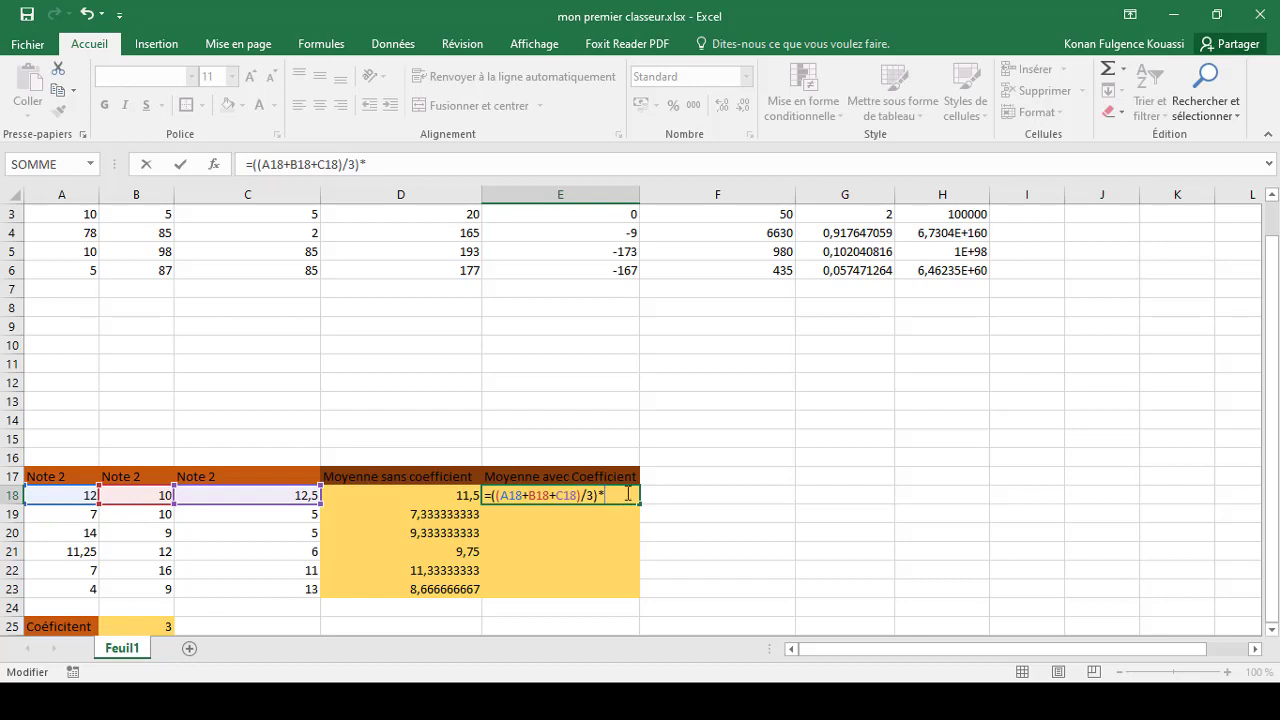
{"action": "type", "text": "B25"}
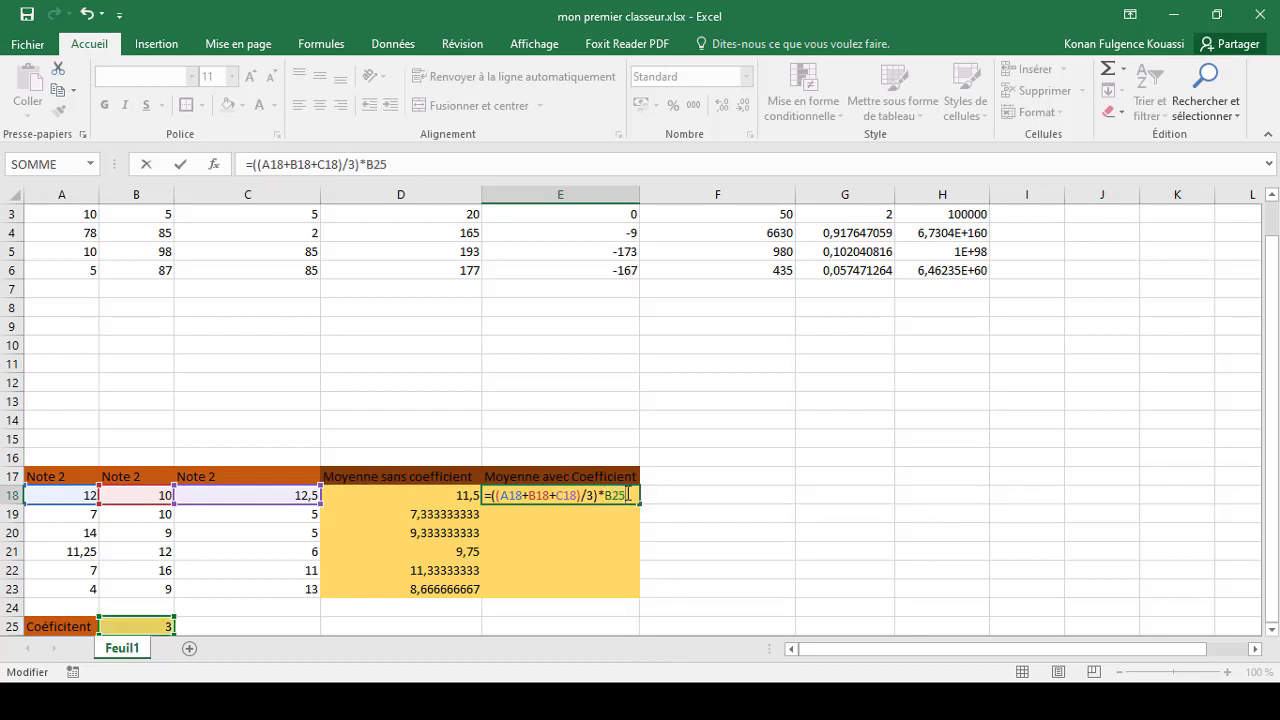
{"action": "key", "text": "Return"}
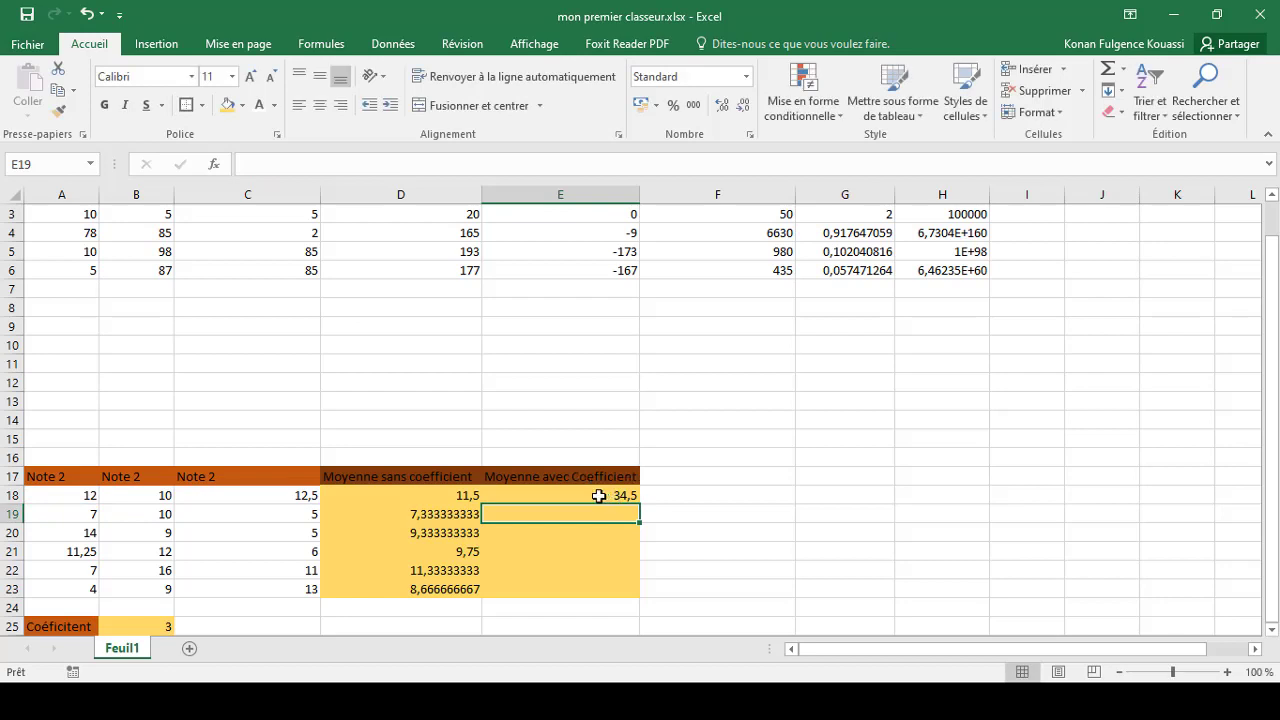
Fill the formula from E18 down to E23 and check the coefficient reference in E19's formula
{"action": "left_click", "coordinate": [522, 493]}
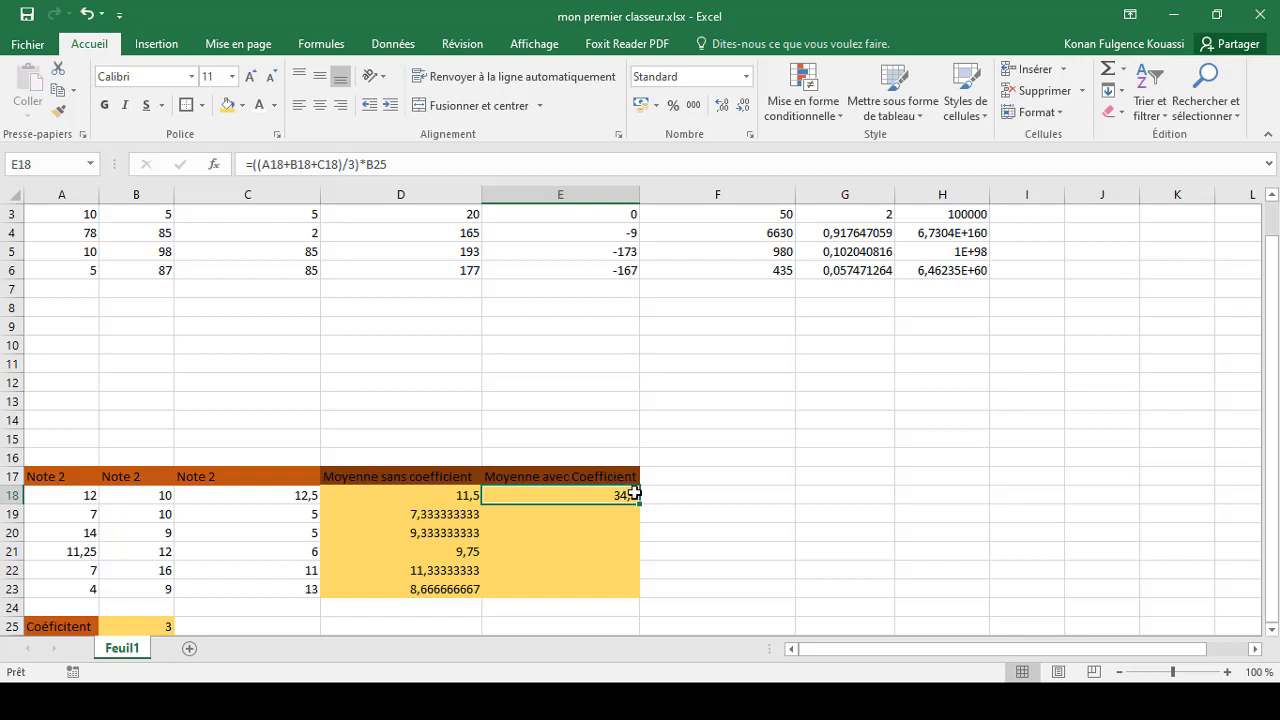
{"action": "left_click_drag", "start_coordinate": [640, 505], "coordinate": [646, 598]}
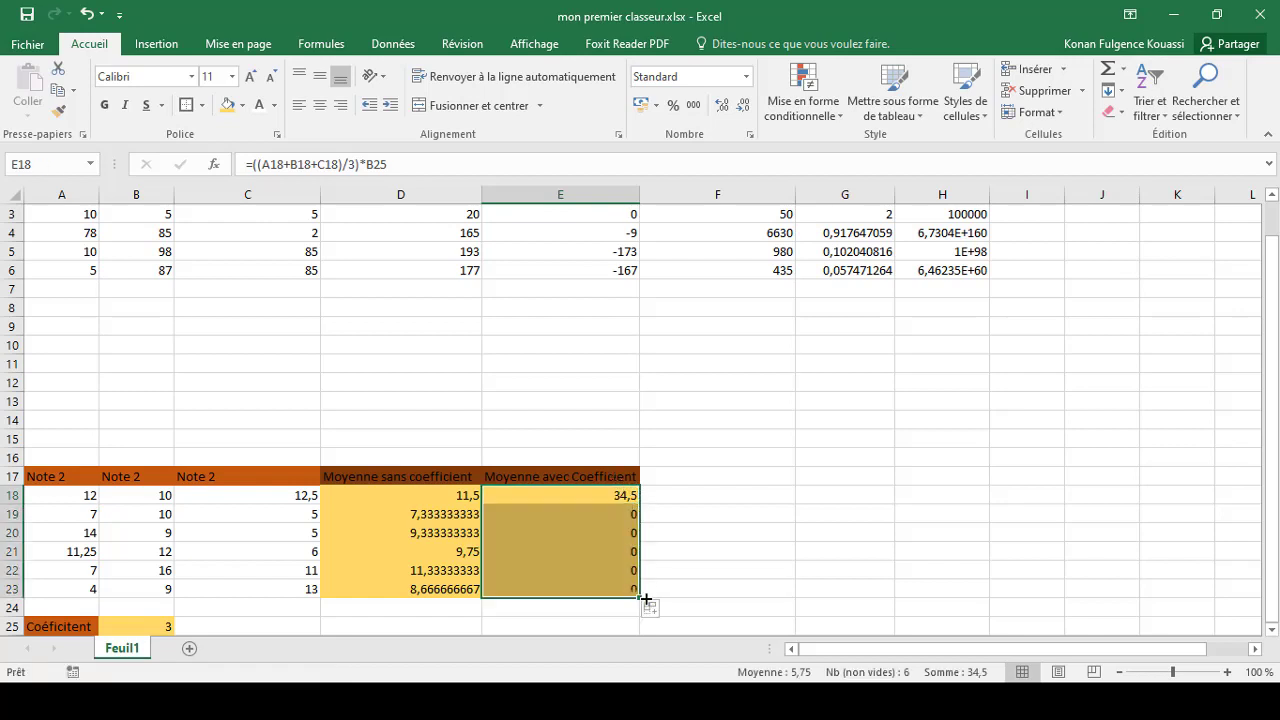
{"action": "left_click", "coordinate": [613, 514]}
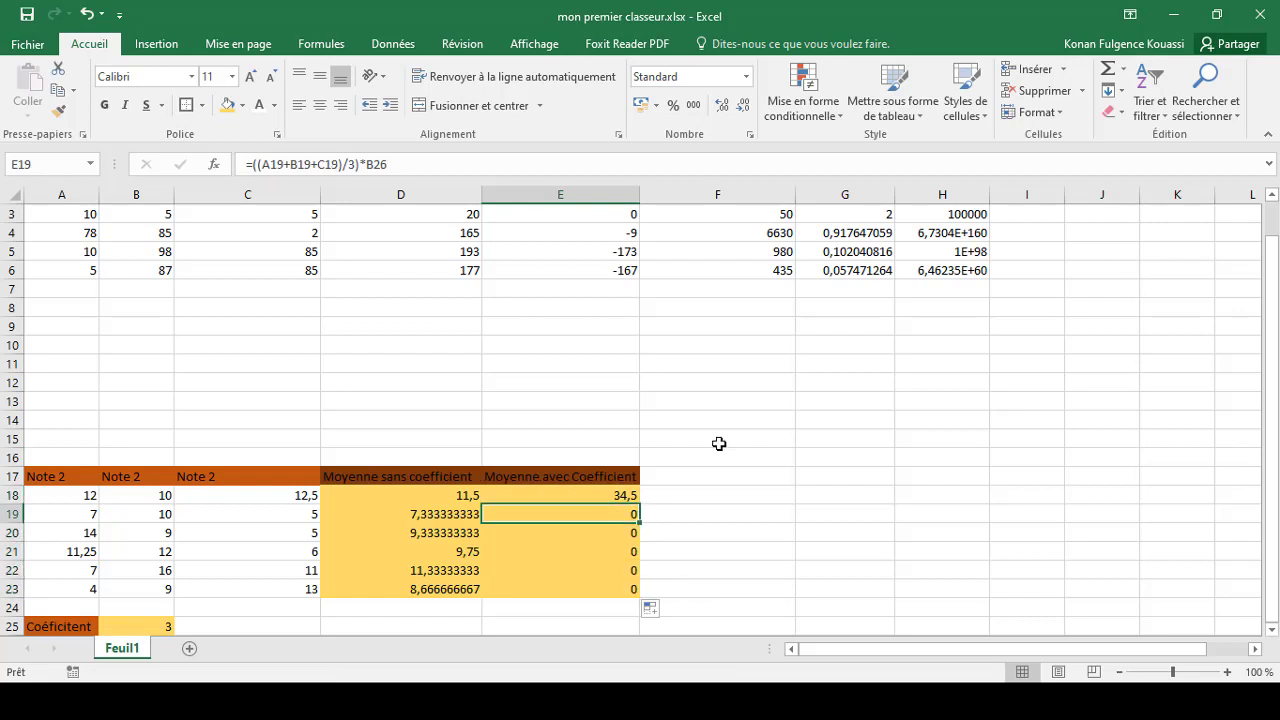
{"action": "left_click", "coordinate": [387, 163]}
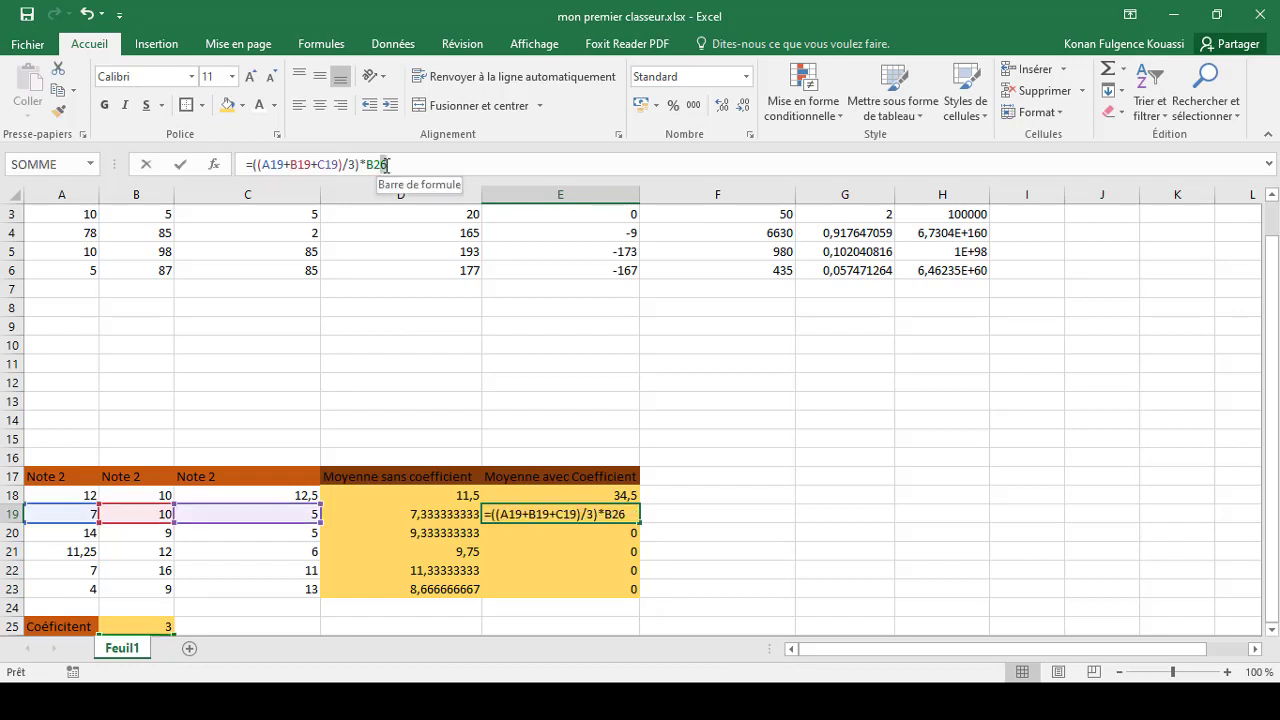
{"action": "left_click", "coordinate": [1275, 262]}
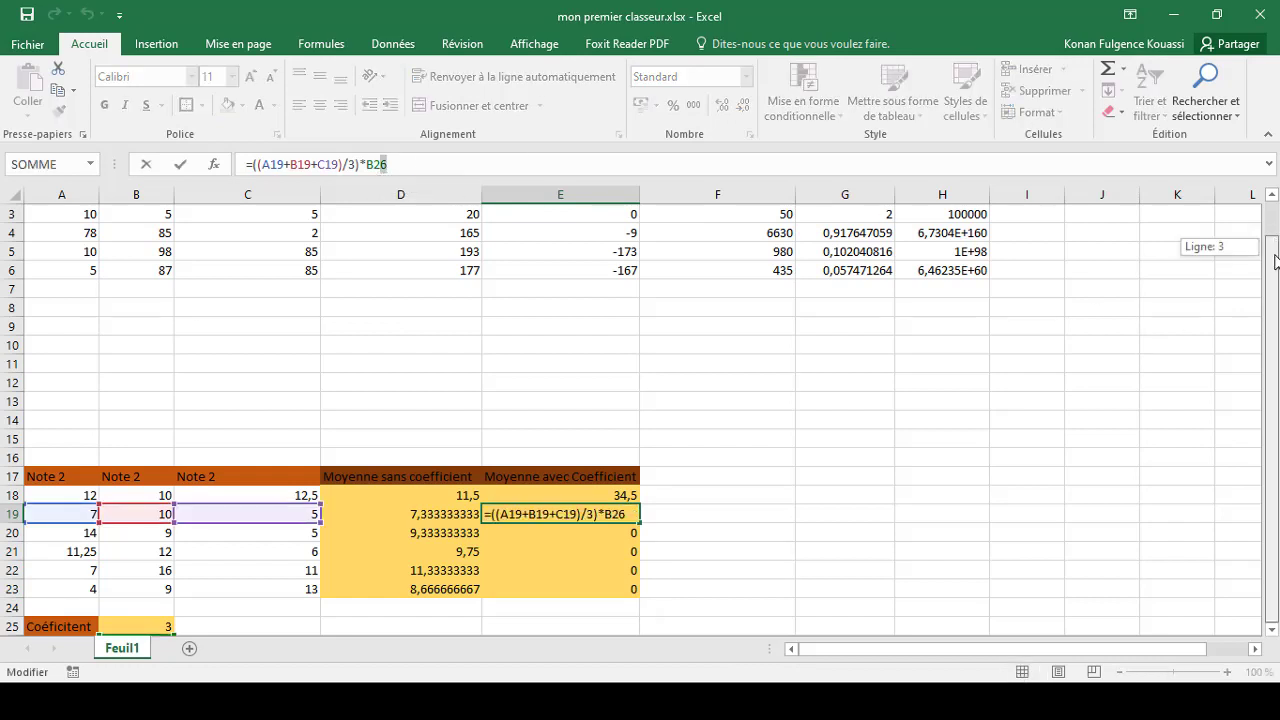
{"action": "left_click", "coordinate": [571, 459]}
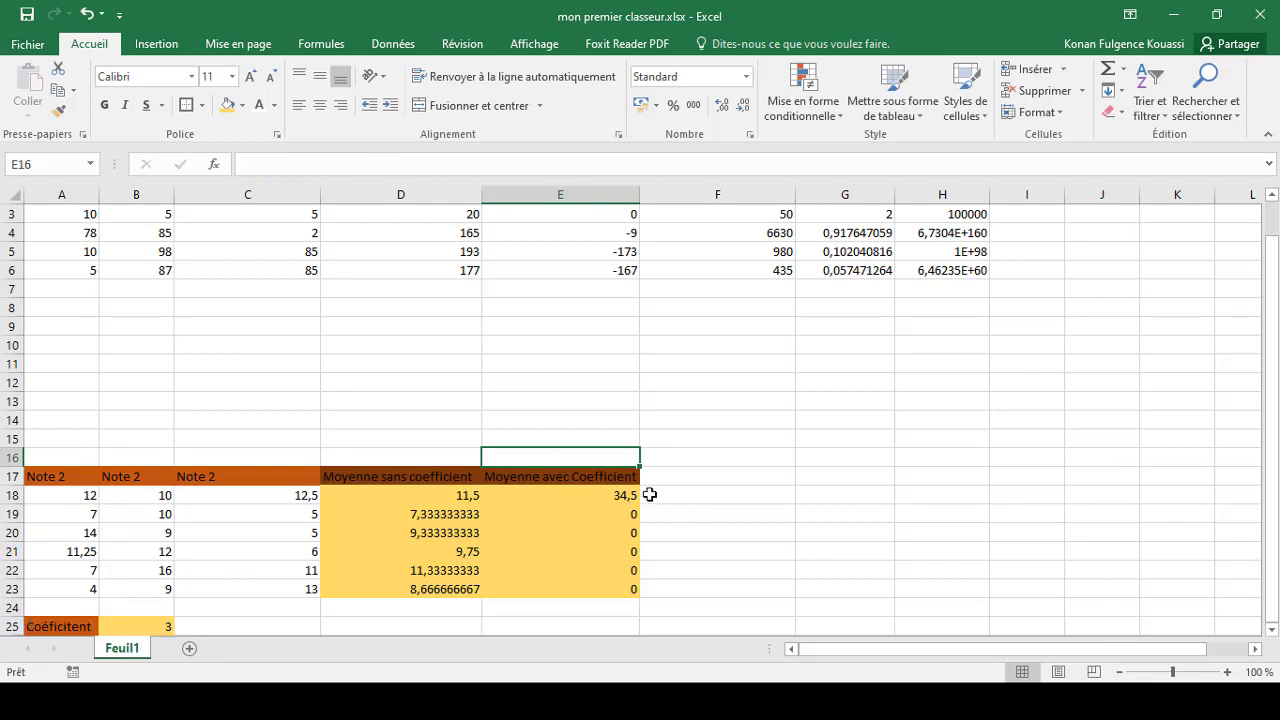
Make the coefficient reference absolute in E18, giving =((A18+B18+C18)/3)*$B$25, and fill it down to E23
{"action": "left_click", "coordinate": [600, 492]}
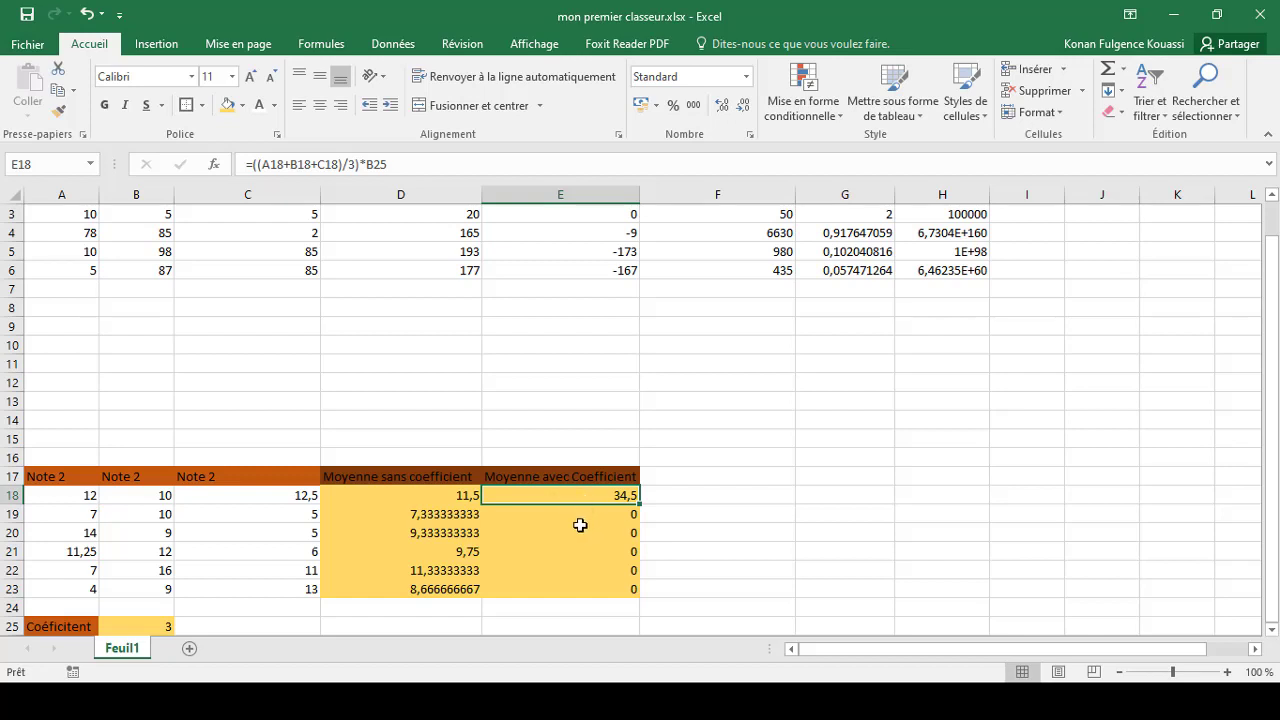
{"action": "mouse_move", "coordinate": [581, 504]}
{"action": "left_mouse_down"}
{"action": "mouse_move", "coordinate": [574, 514]}
{"action": "mouse_move", "coordinate": [580, 495]}
{"action": "left_mouse_up"}
{"action": "left_click", "coordinate": [368, 165]}
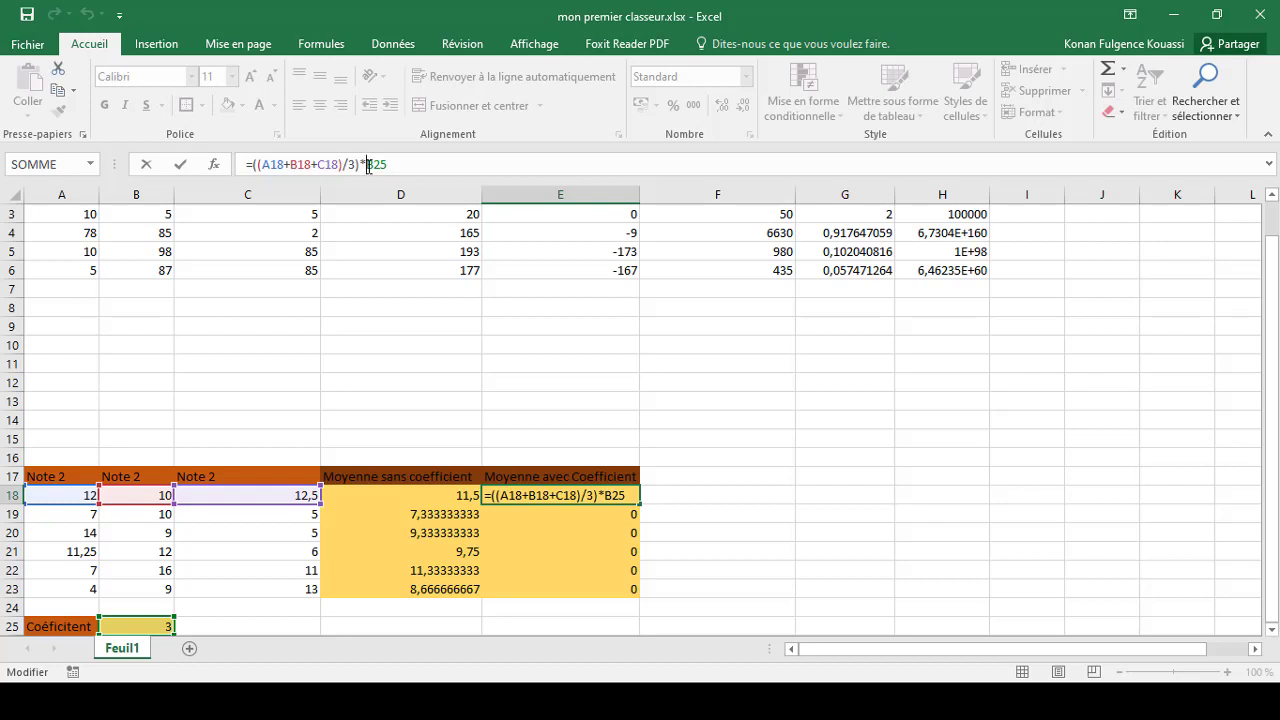
{"action": "type", "text": "$"}
{"action": "type", "text": "$"}
{"action": "key", "text": "Return"}
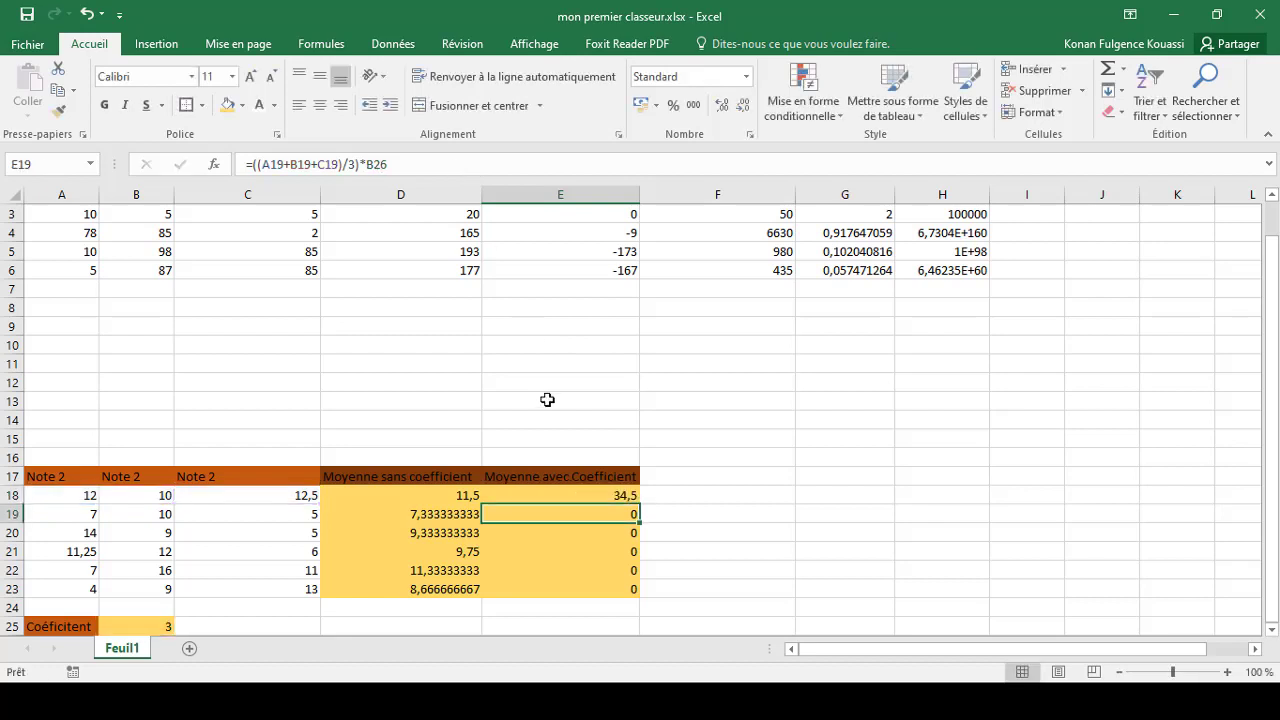
{"action": "left_click", "coordinate": [627, 495]}
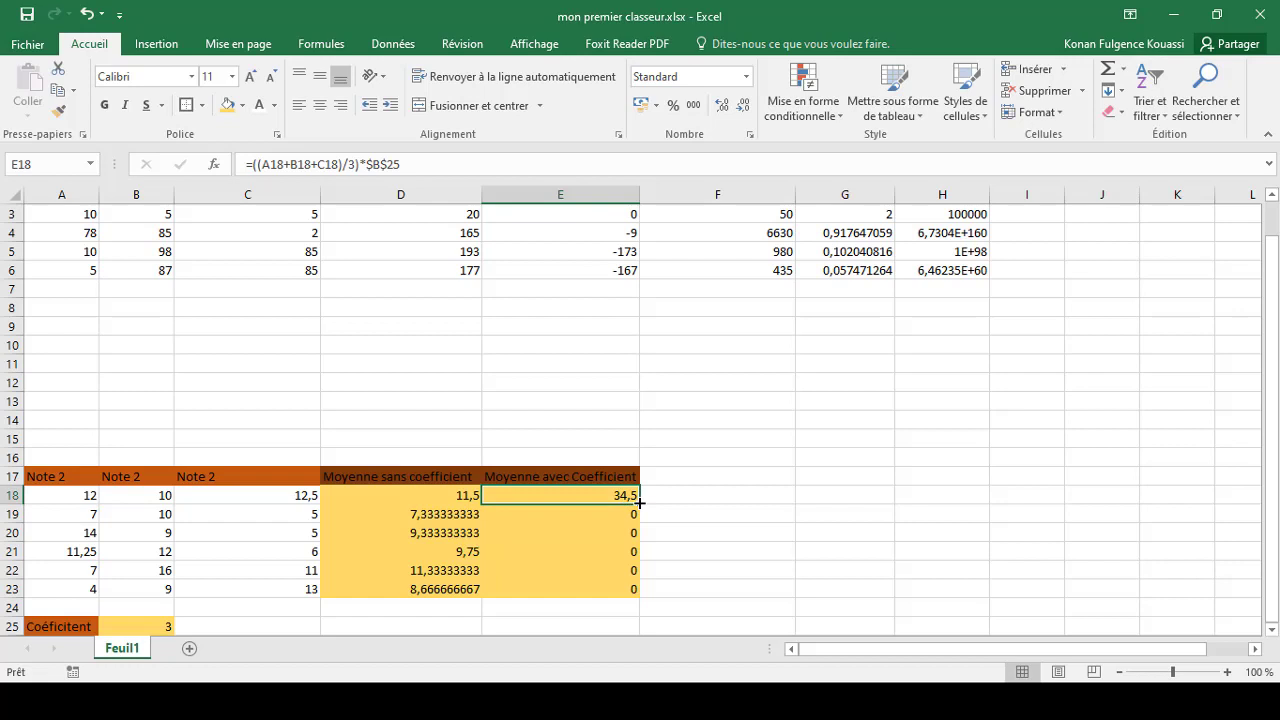
{"action": "left_click_drag", "start_coordinate": [639, 503], "coordinate": [646, 594]}
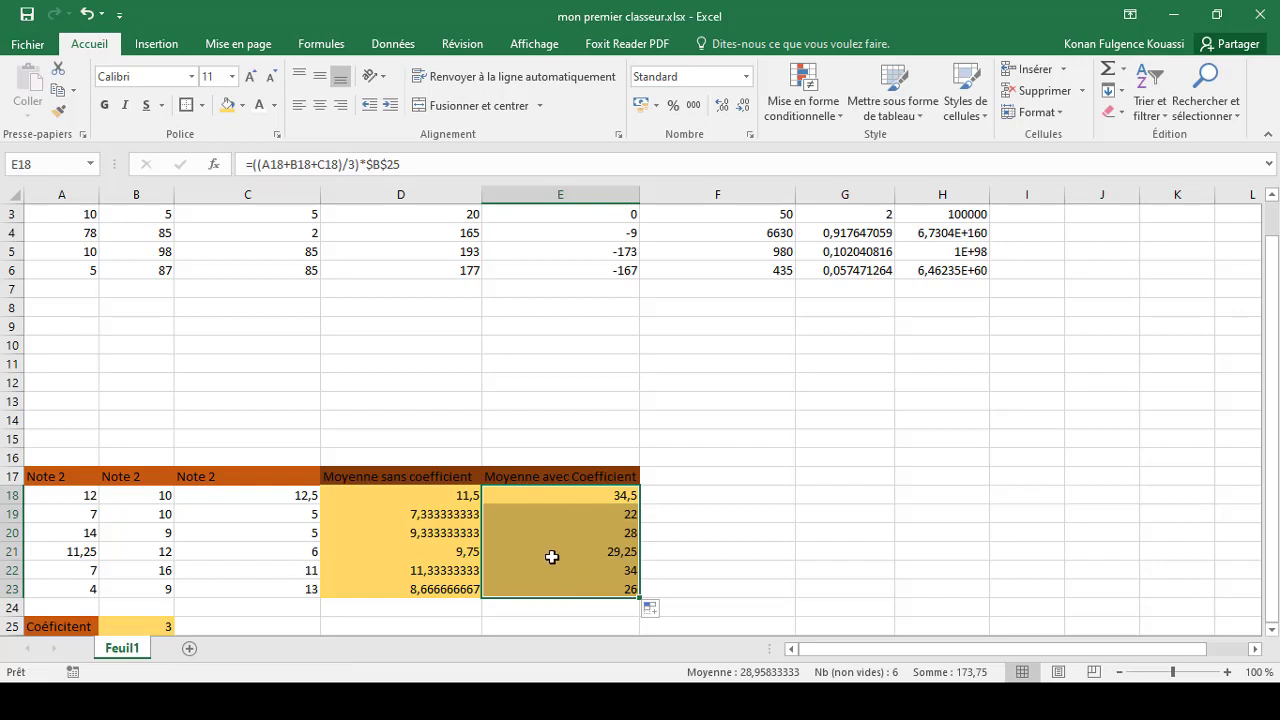
Examine the absolute coefficient reference in the formula of cell E20
{"action": "left_click", "coordinate": [581, 524]}
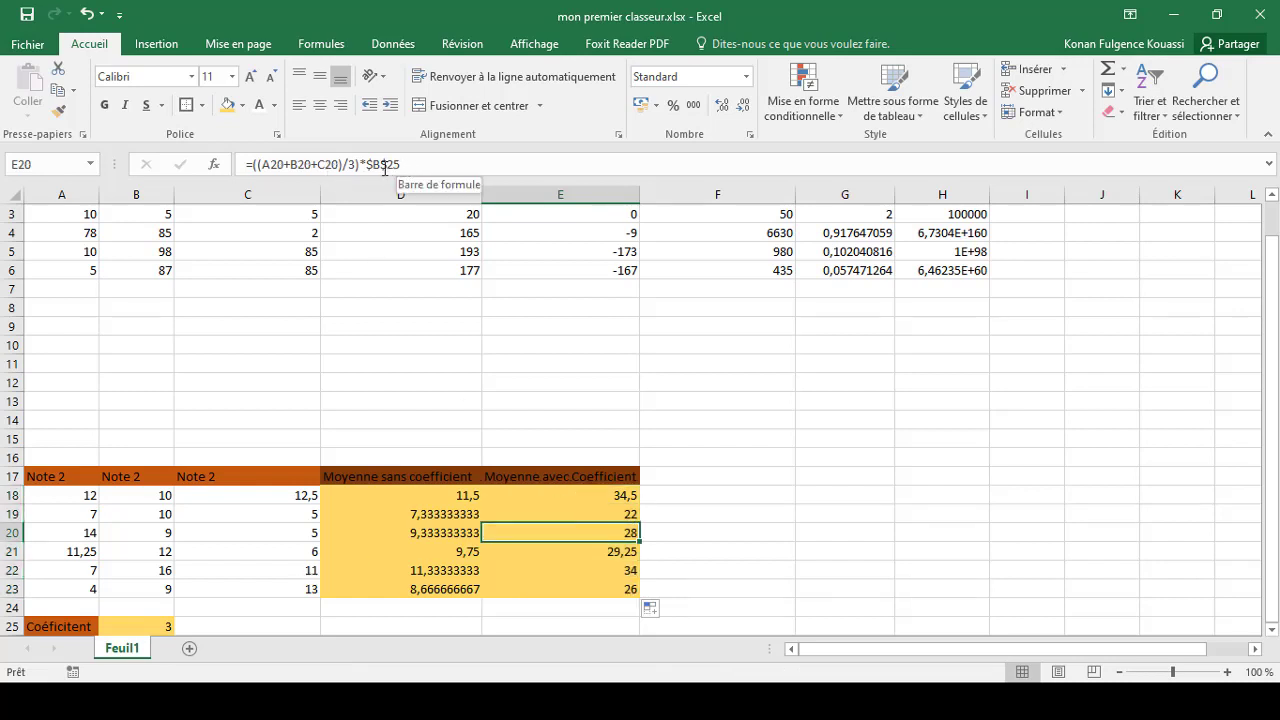
{"action": "left_click_drag", "start_coordinate": [367, 165], "coordinate": [401, 165]}
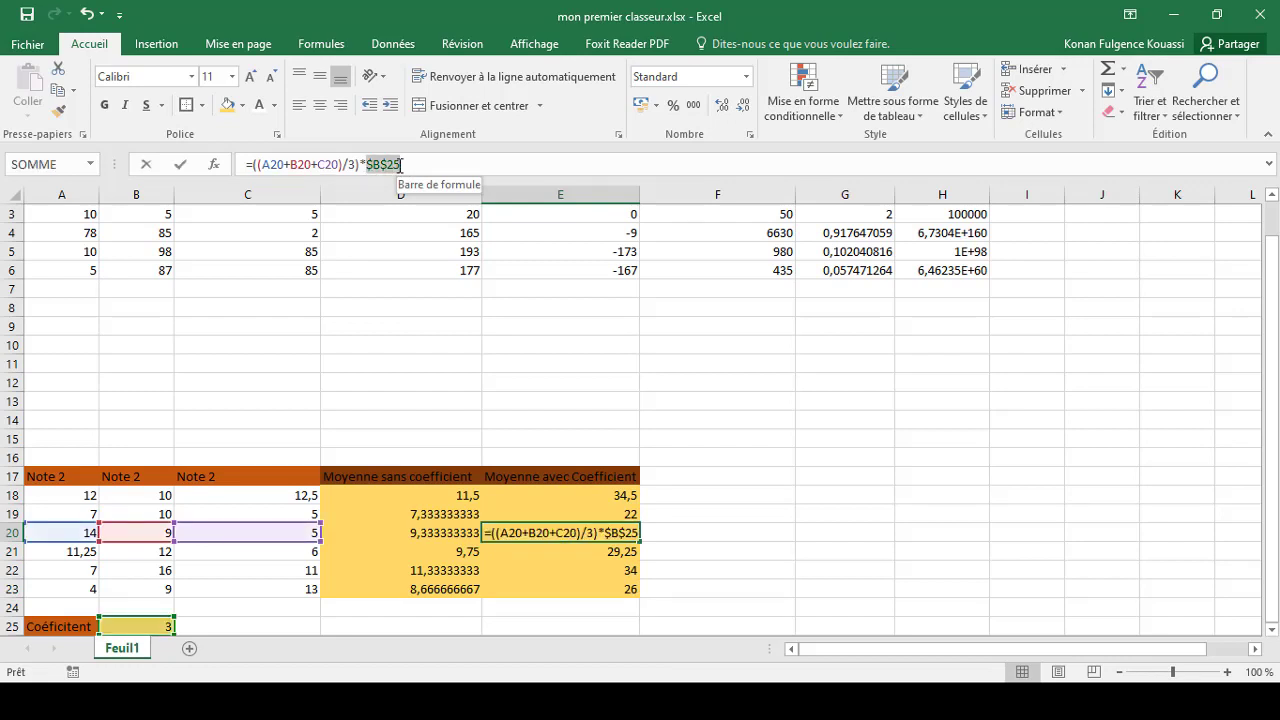
{"action": "left_click", "coordinate": [585, 551]}
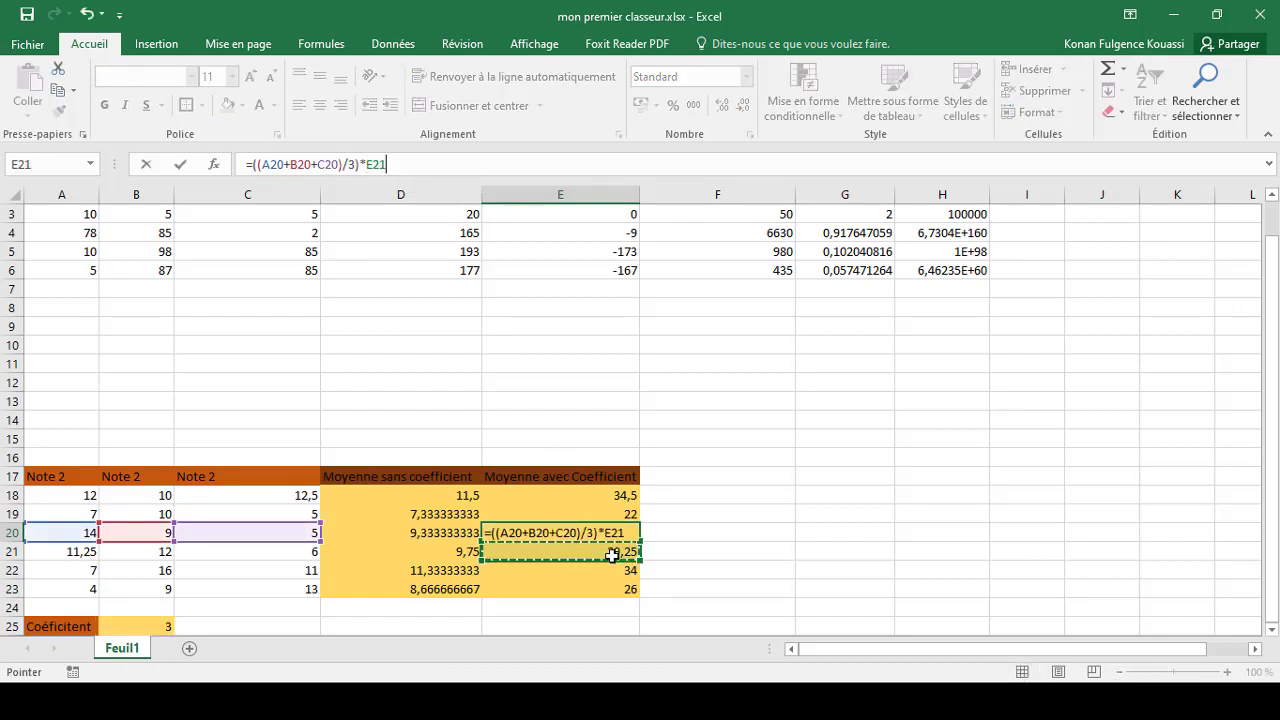
{"action": "left_click", "coordinate": [609, 500]}
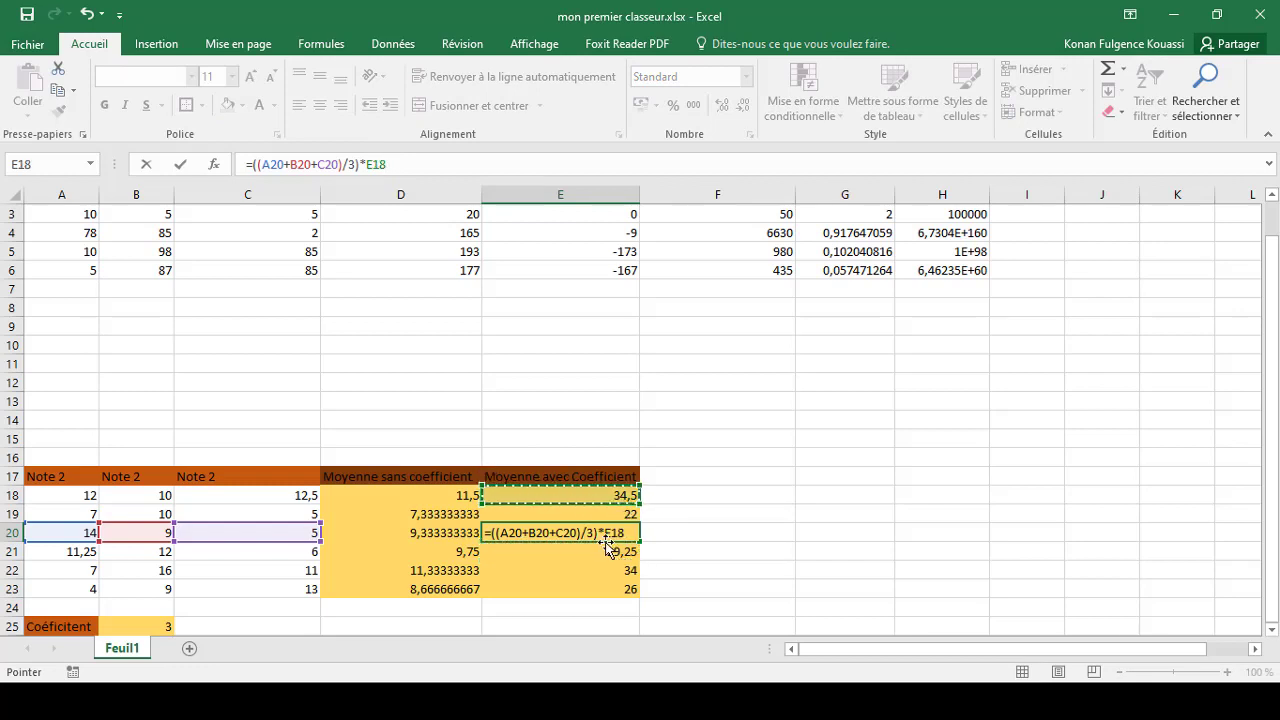
{"action": "left_click", "coordinate": [546, 168]}
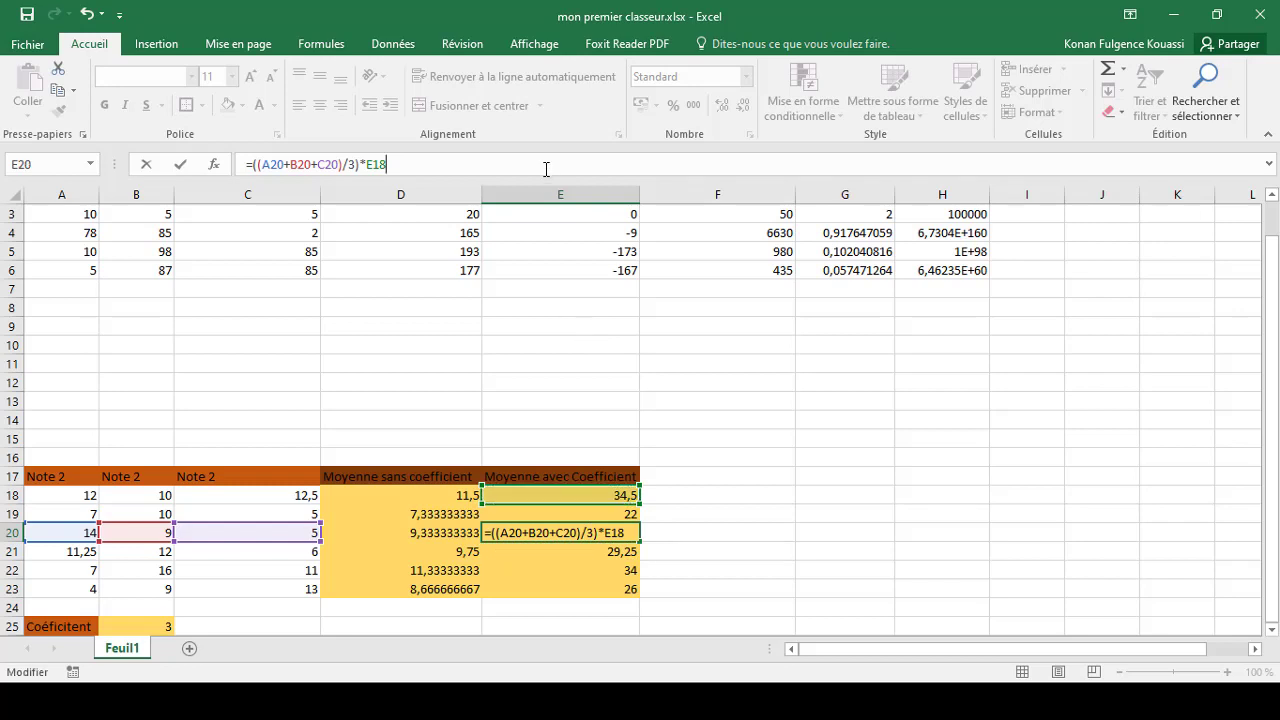
{"action": "key", "text": "alt+F4"}
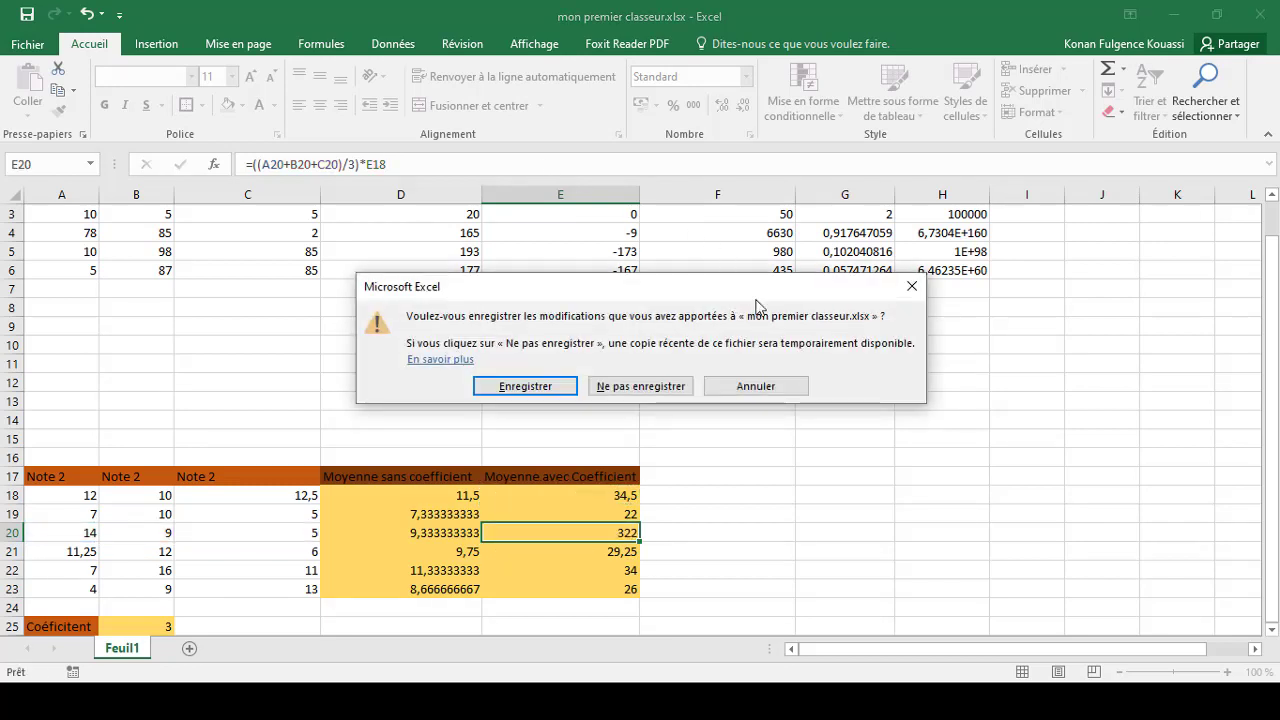
{"action": "left_click", "coordinate": [912, 288]}
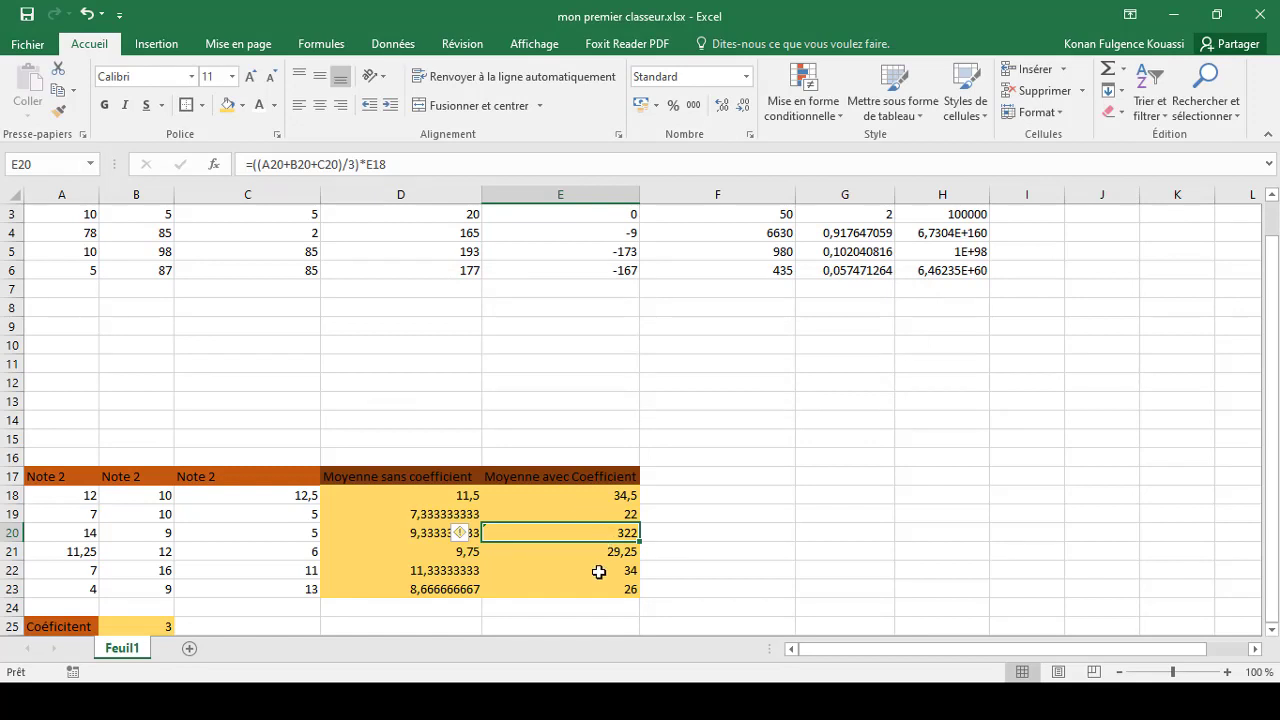
{"action": "key", "text": "ctrl+z"}
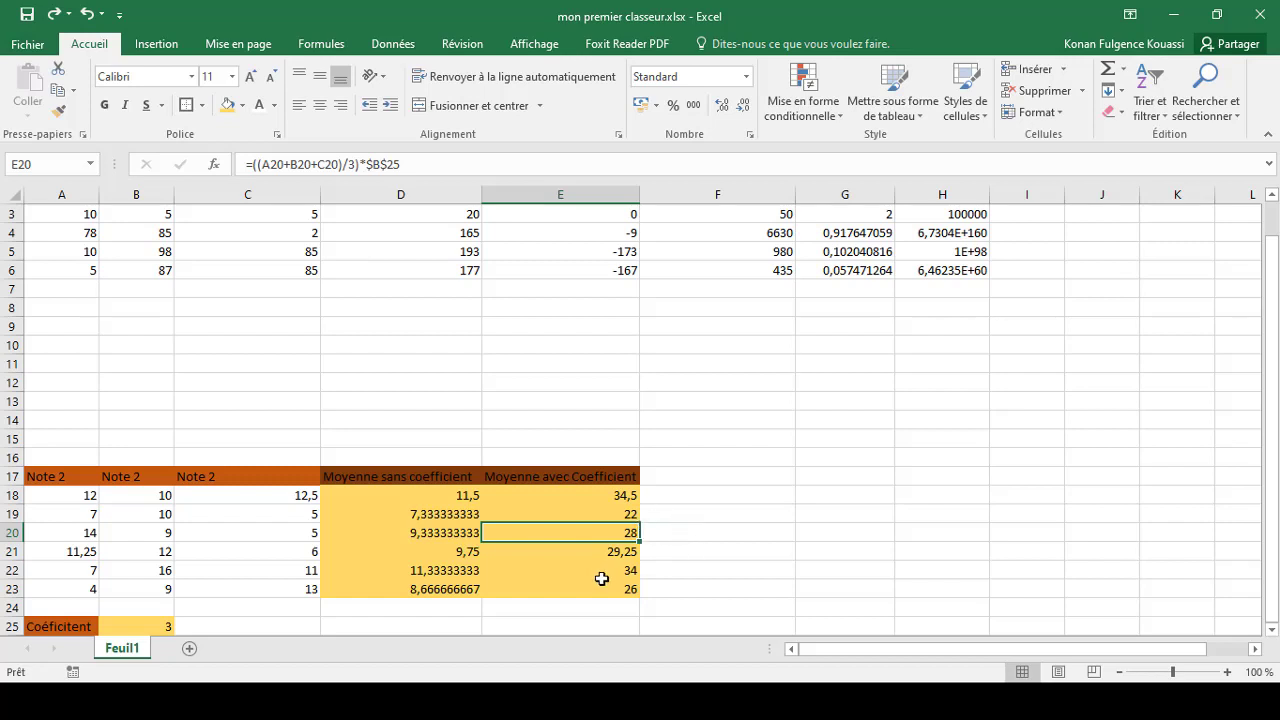
Review the $B$25 part of E20's formula again and keep the formula as it is
{"action": "left_click", "coordinate": [658, 531]}
{"action": "left_click", "coordinate": [621, 530]}
{"action": "left_click_drag", "start_coordinate": [401, 165], "coordinate": [368, 166]}
{"action": "left_click", "coordinate": [369, 165]}
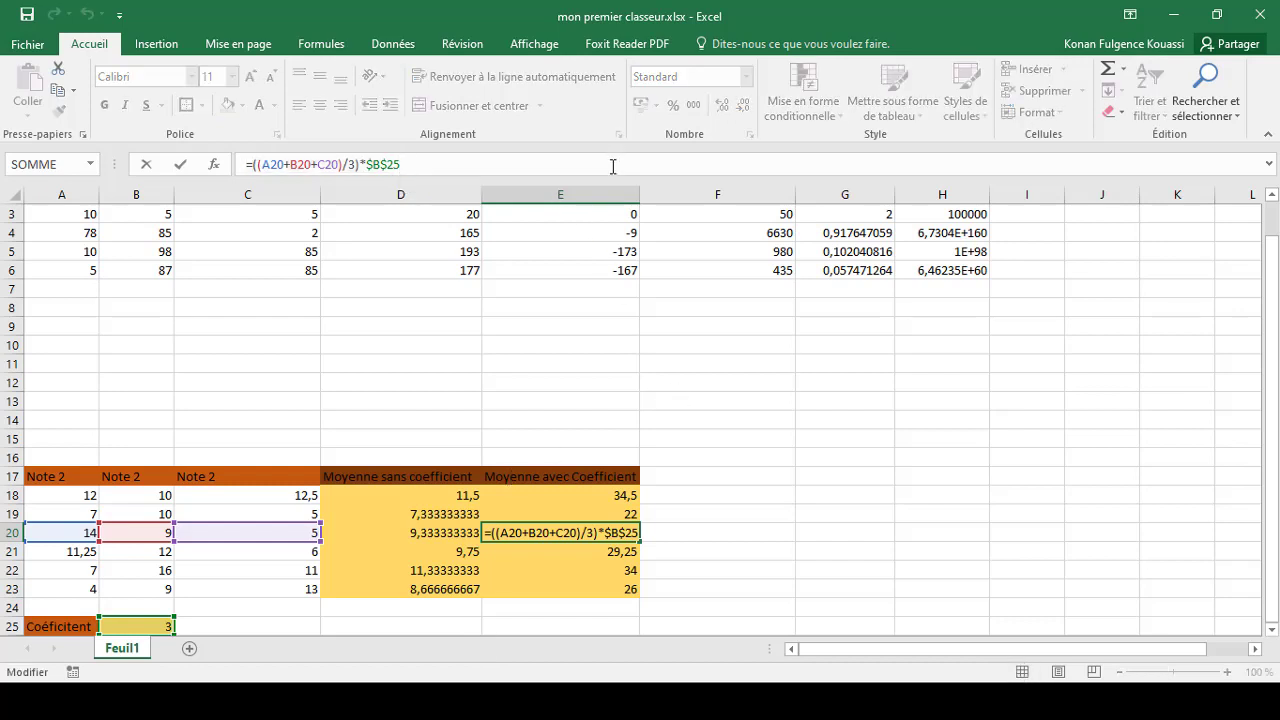
{"action": "key", "text": "Return"}
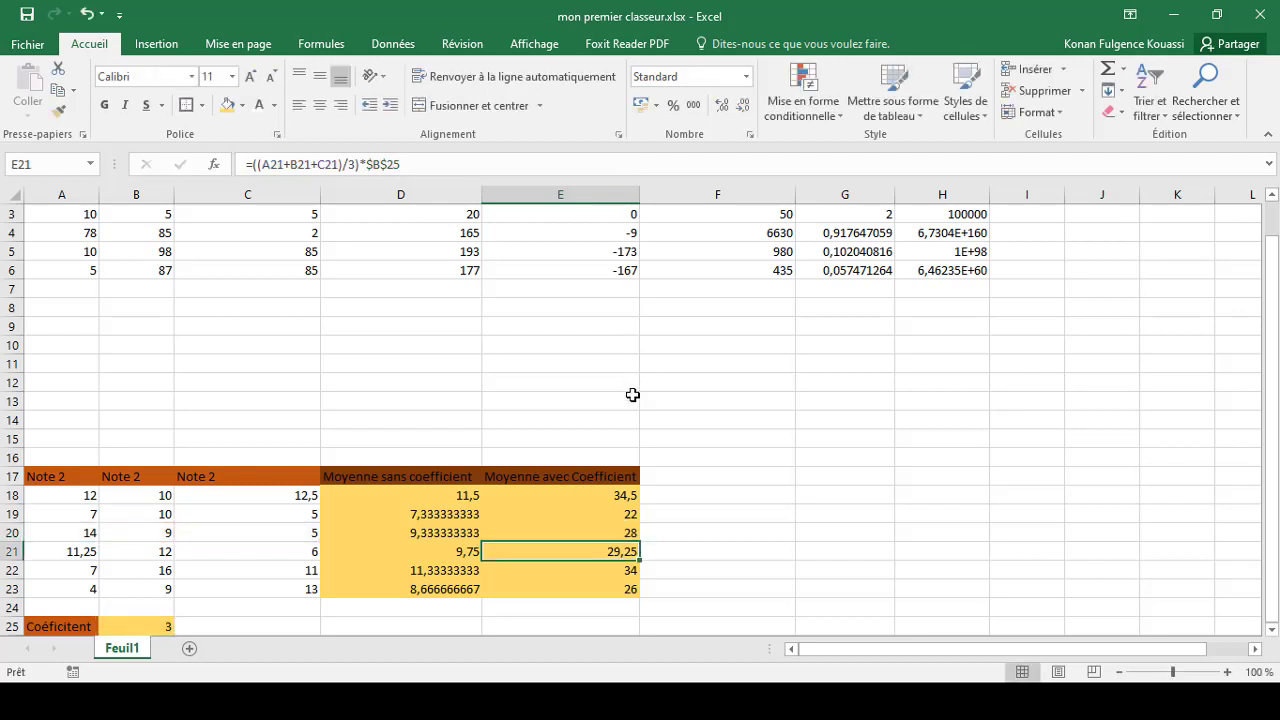